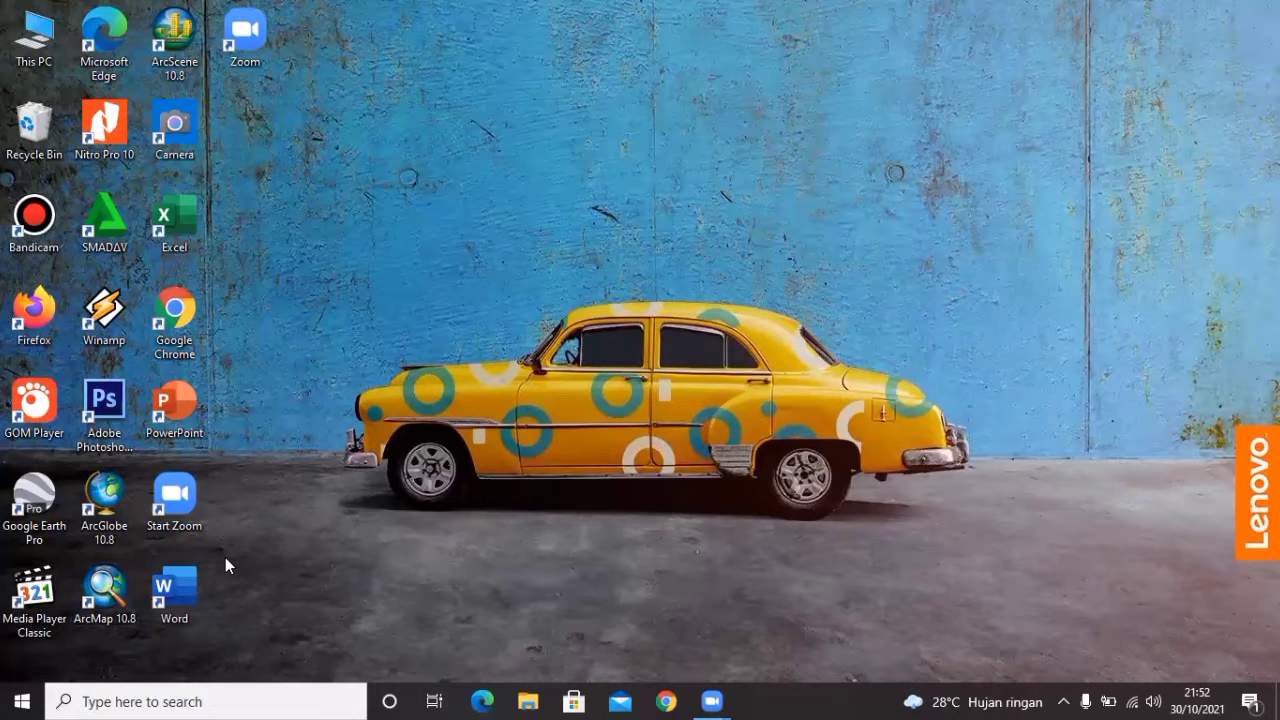
- Start ArcMap with a blank map and open the properties of the Layers data frame
double_click(88, 610)
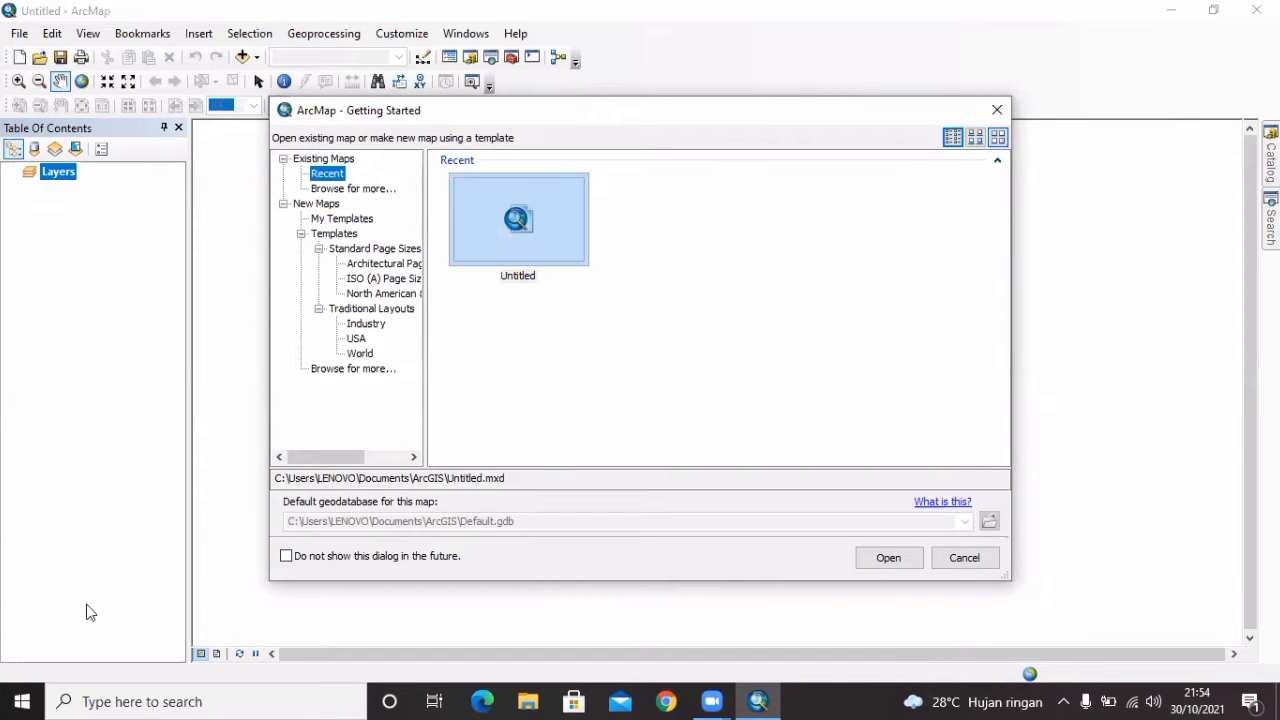
left_click(965, 558)
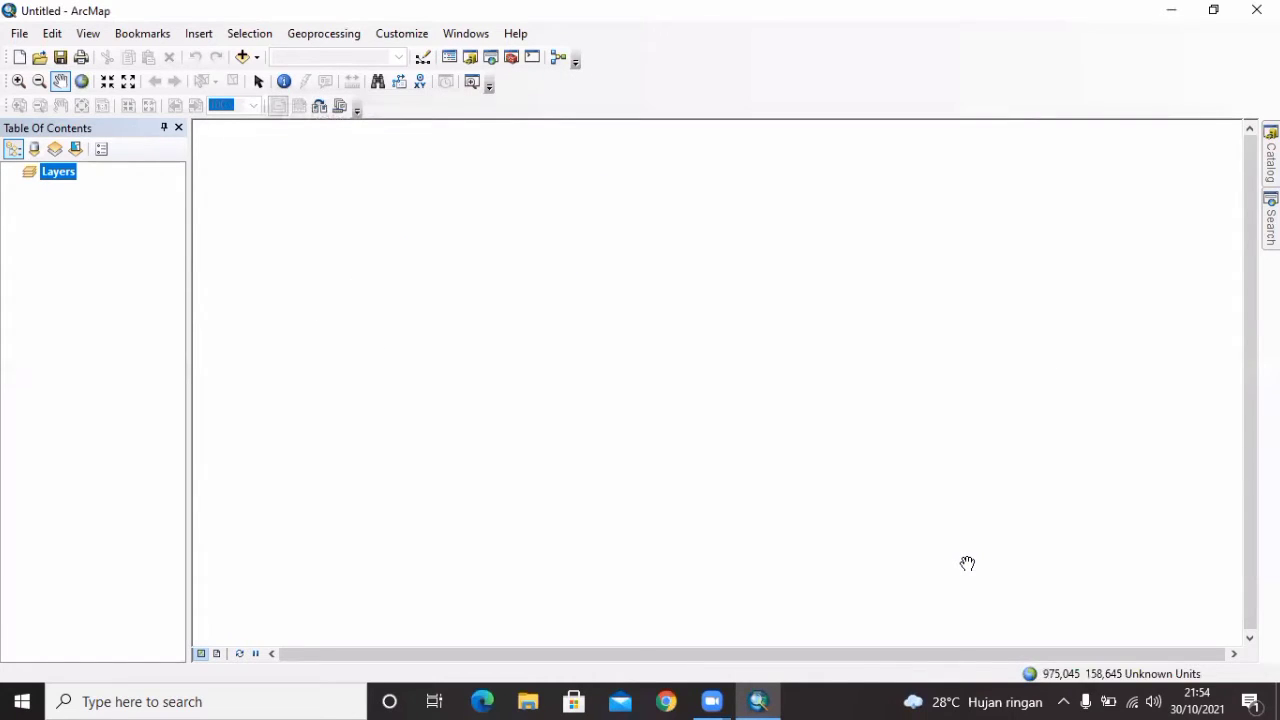
right_click(68, 181)
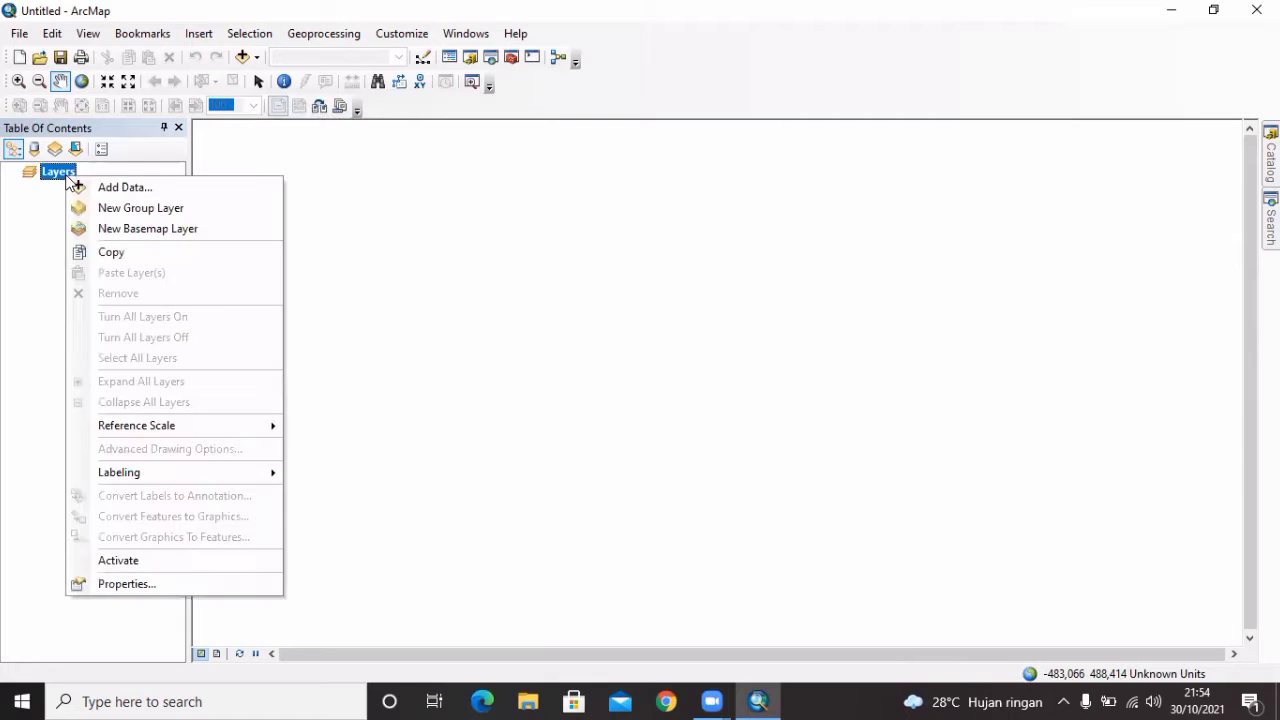
left_click(47, 180)
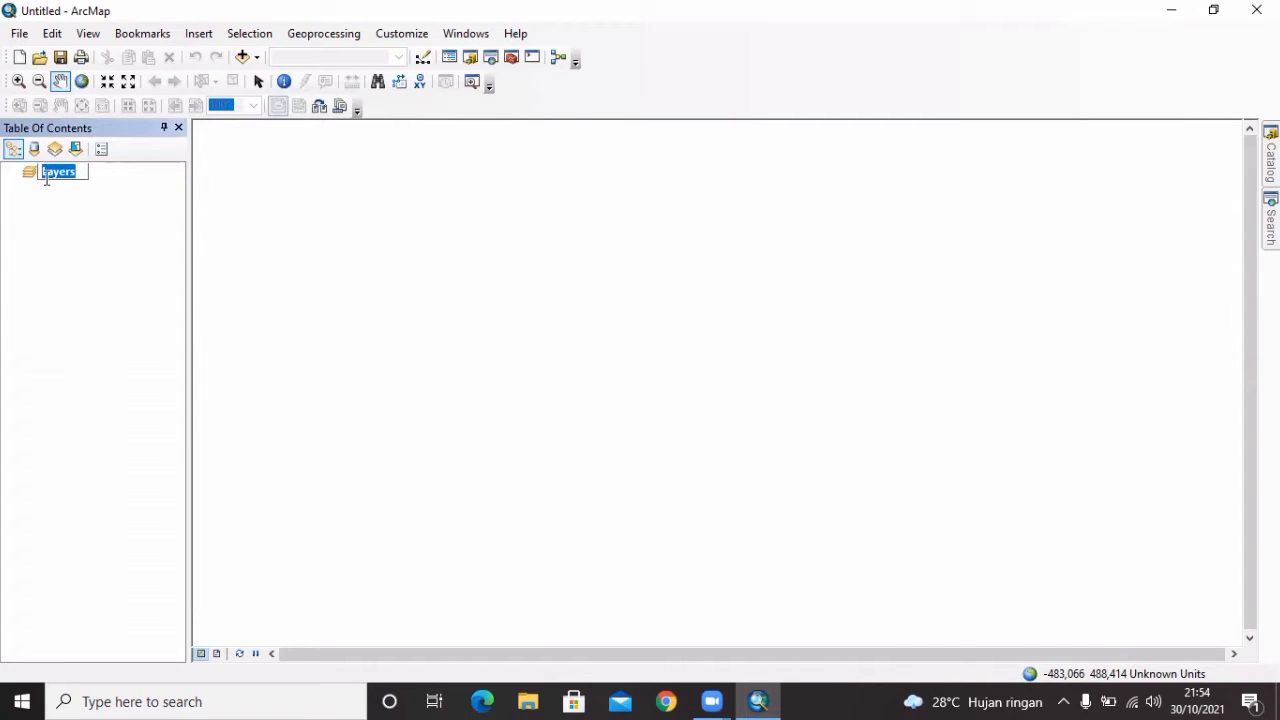
left_click(97, 178)
left_click(57, 176)
right_click(56, 174)
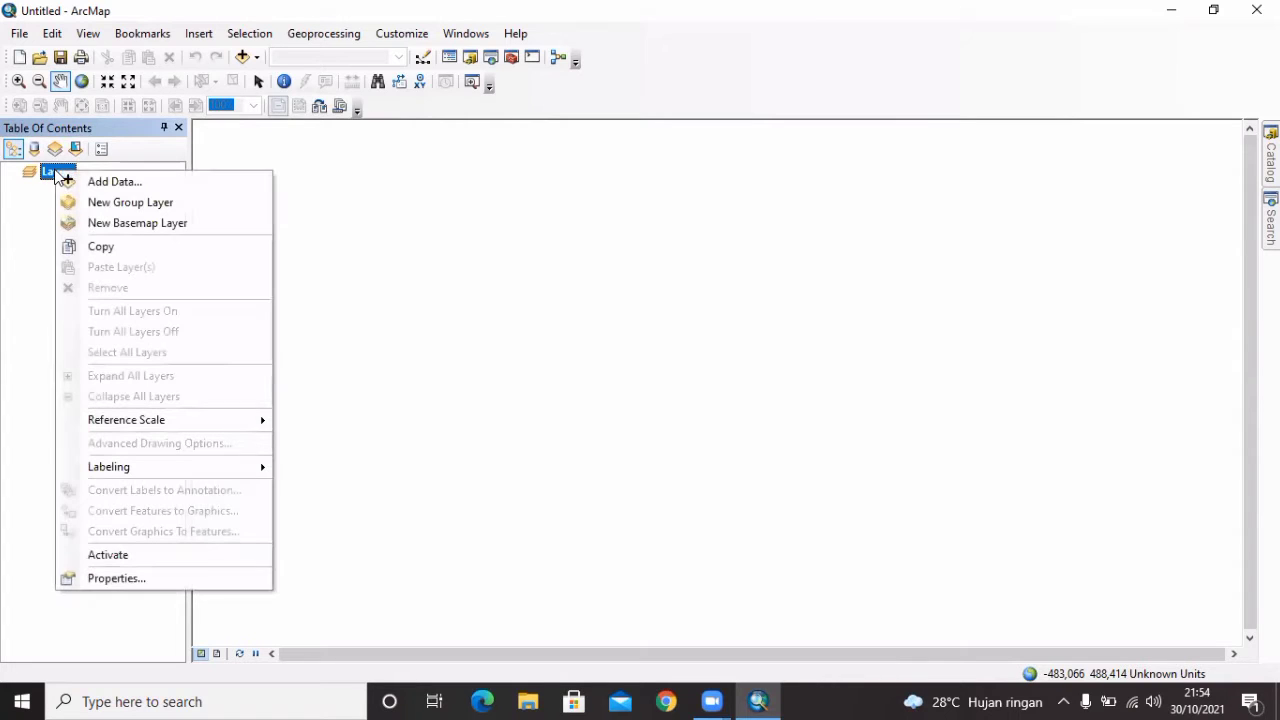
left_click(163, 579)
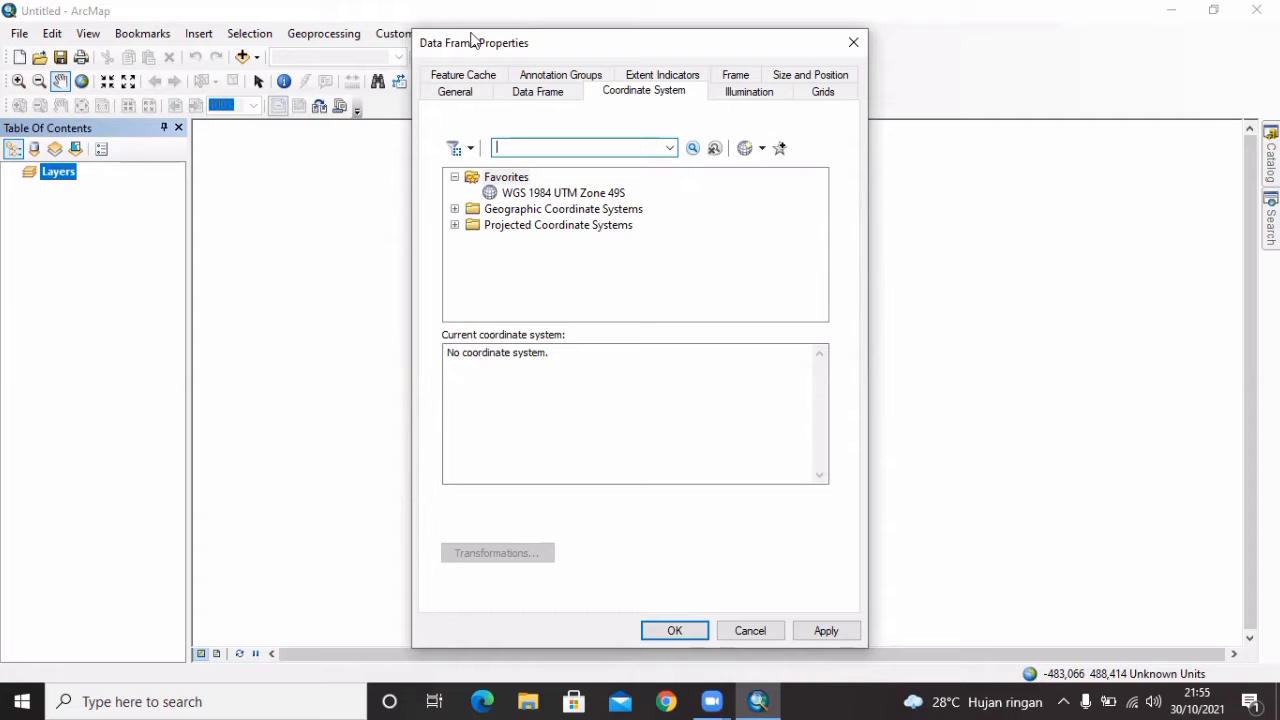
- Set the data frame's coordinate system to the favorite WGS 1984 UTM Zone 49S and apply it
left_click(458, 92)
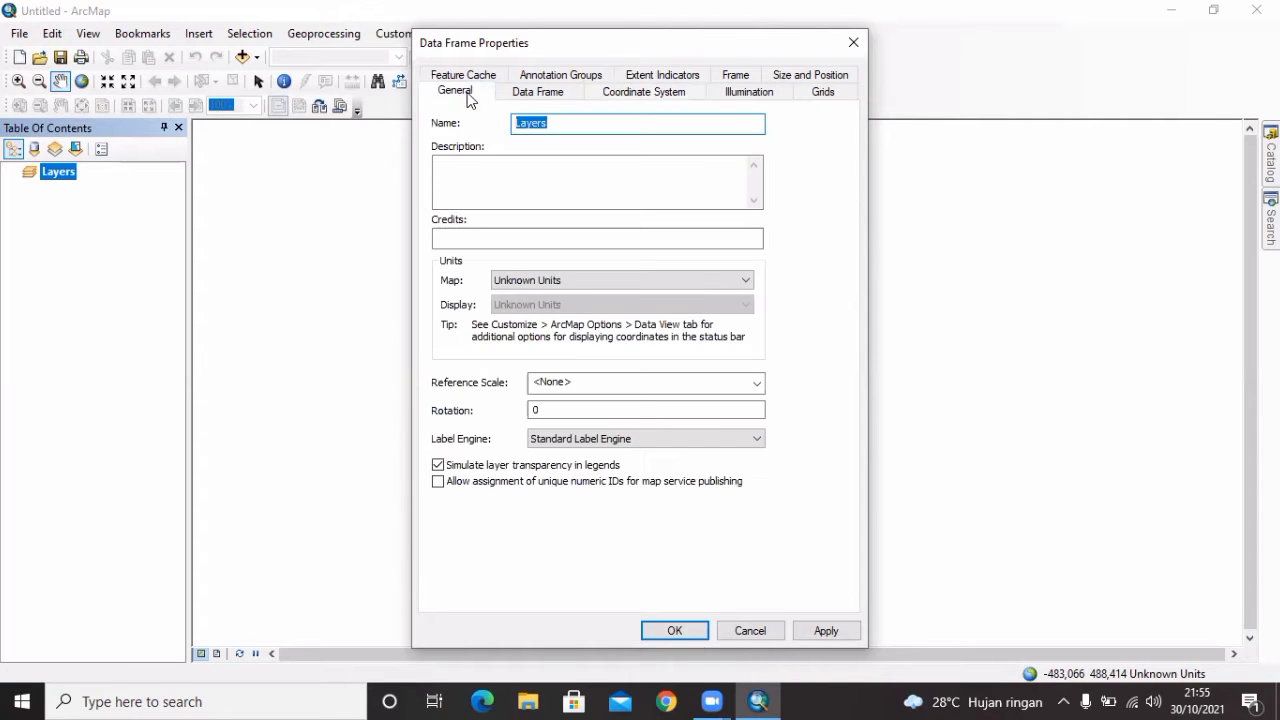
left_click(518, 92)
left_click(736, 95)
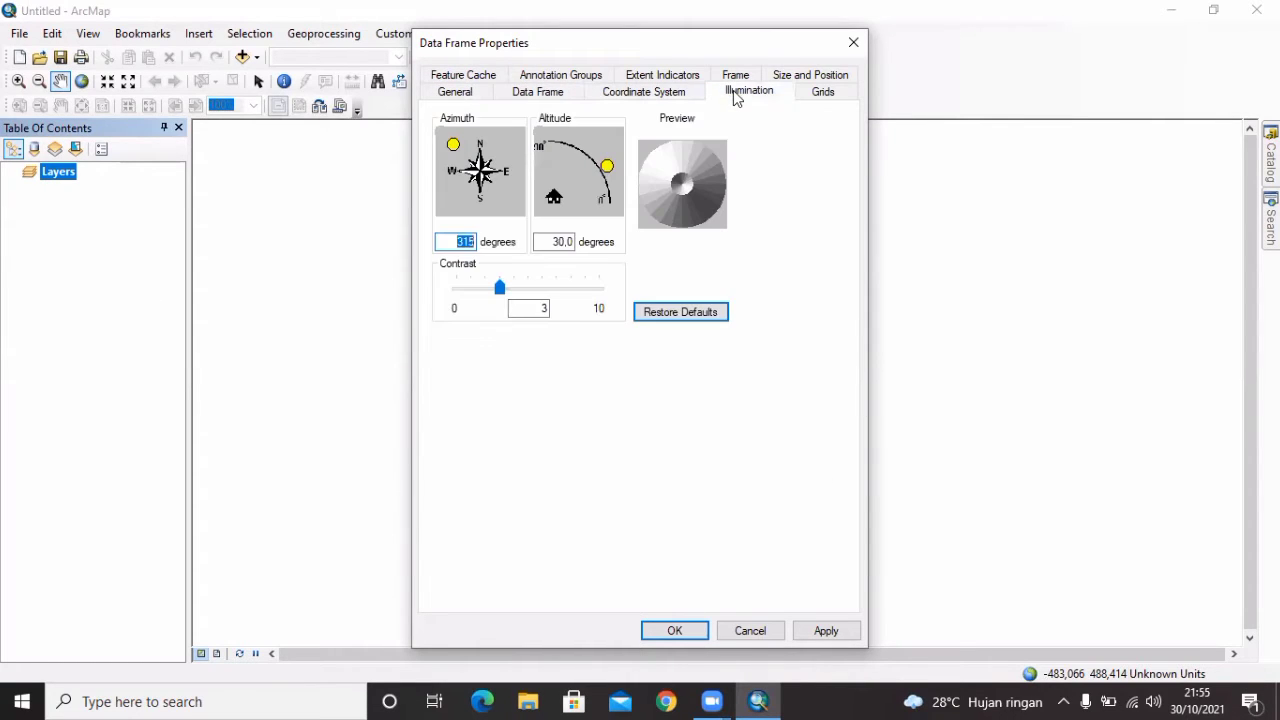
left_click(815, 93)
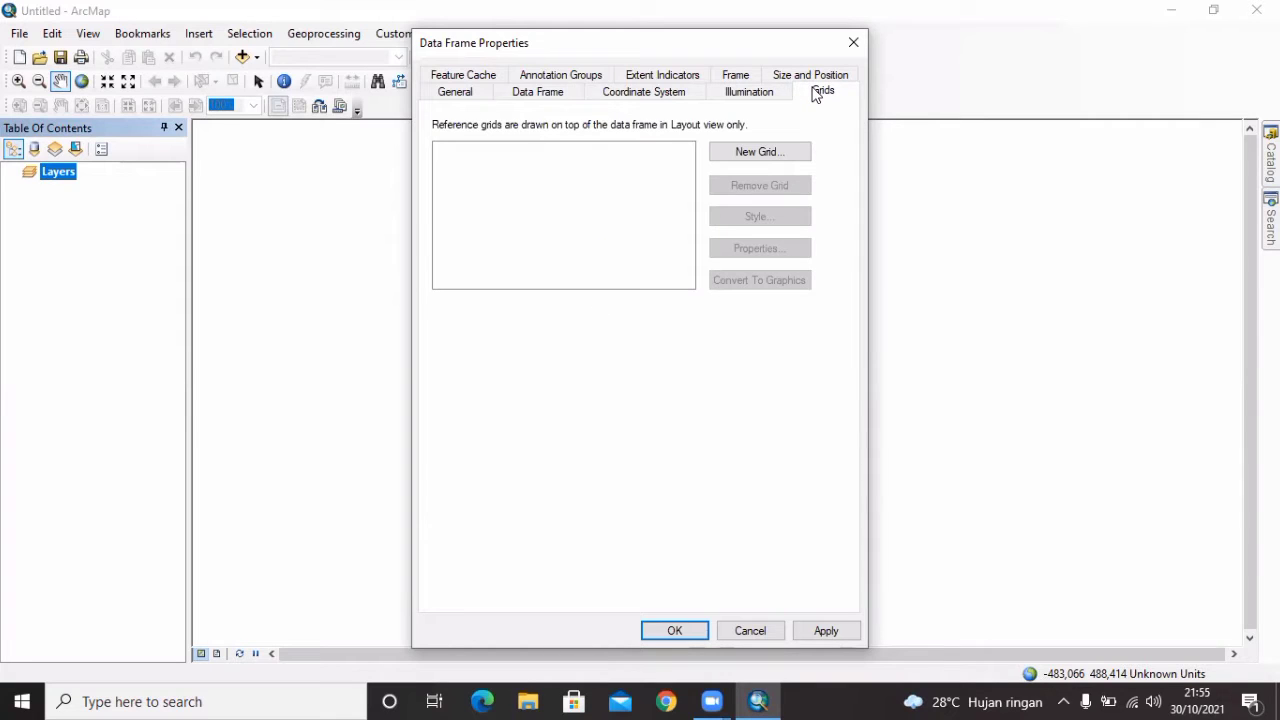
left_click(648, 94)
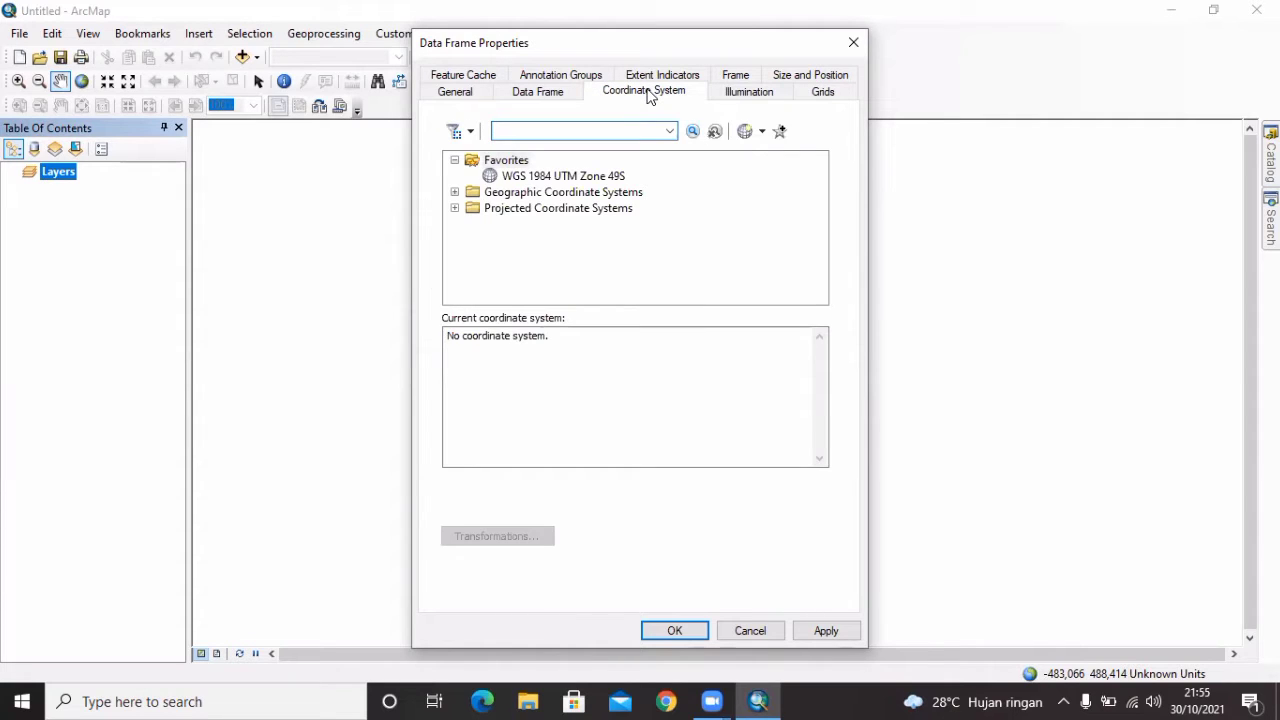
left_click(592, 178)
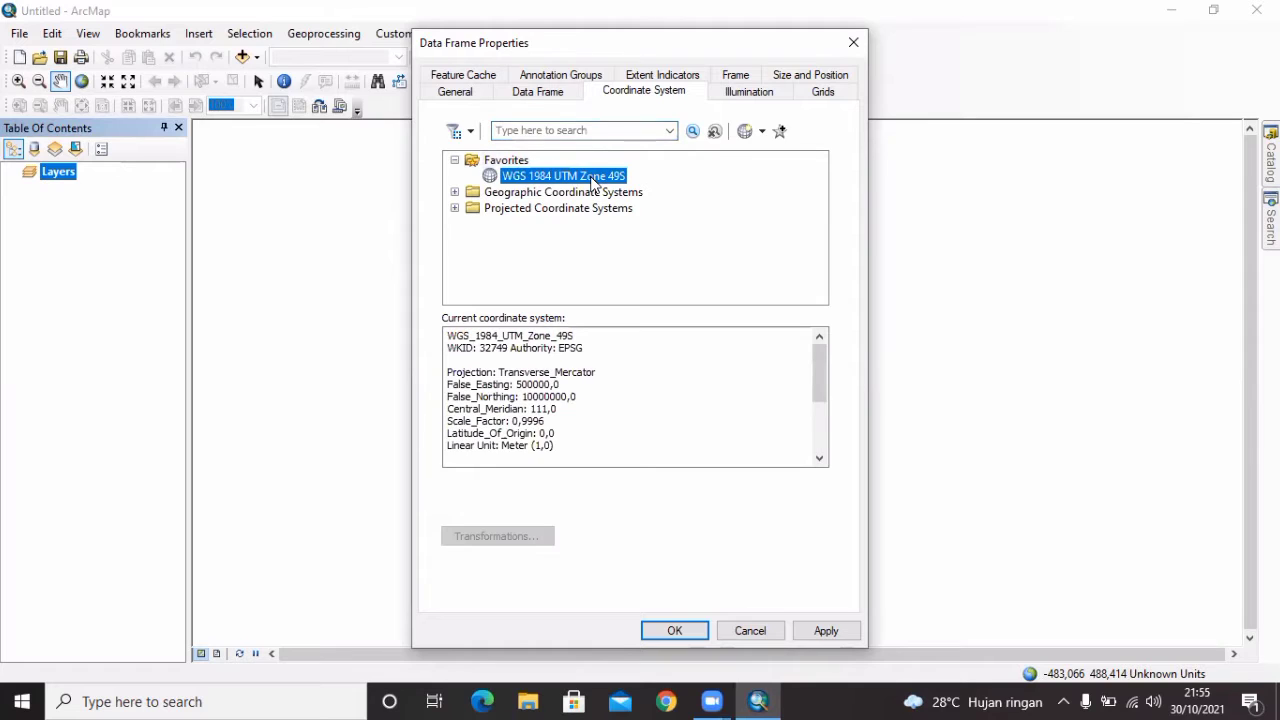
left_click(810, 632)
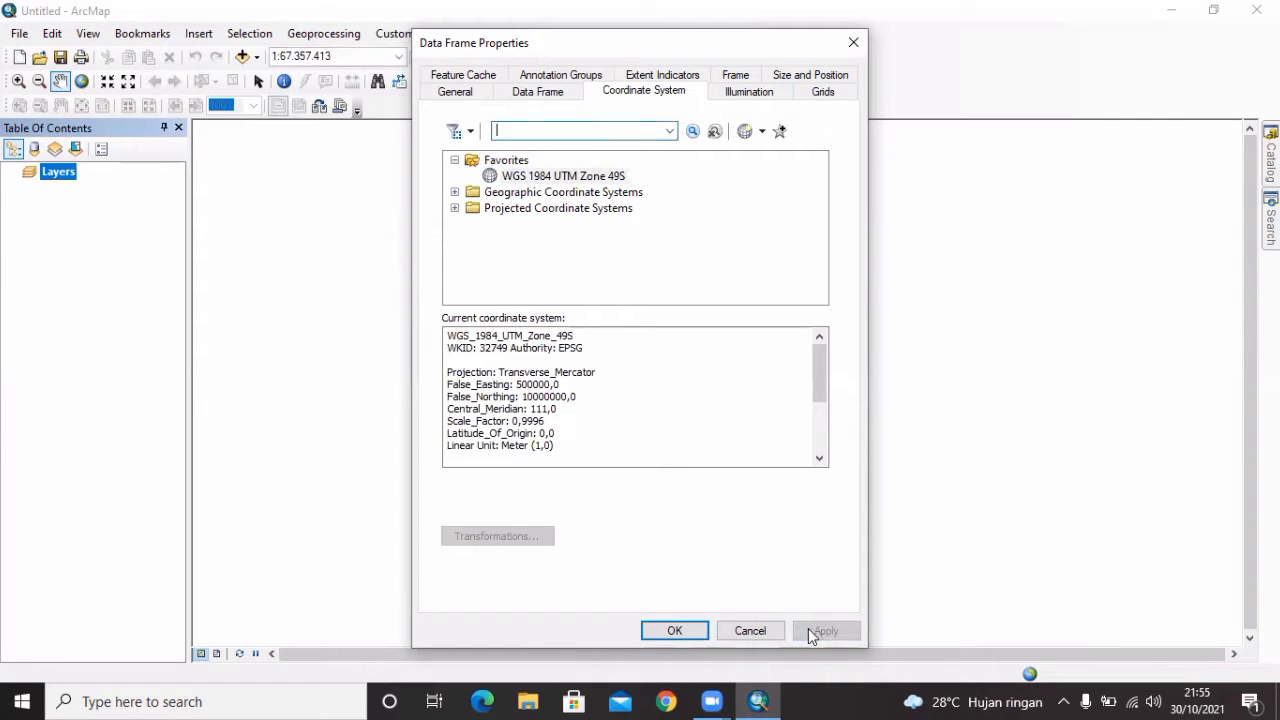
left_click(671, 630)
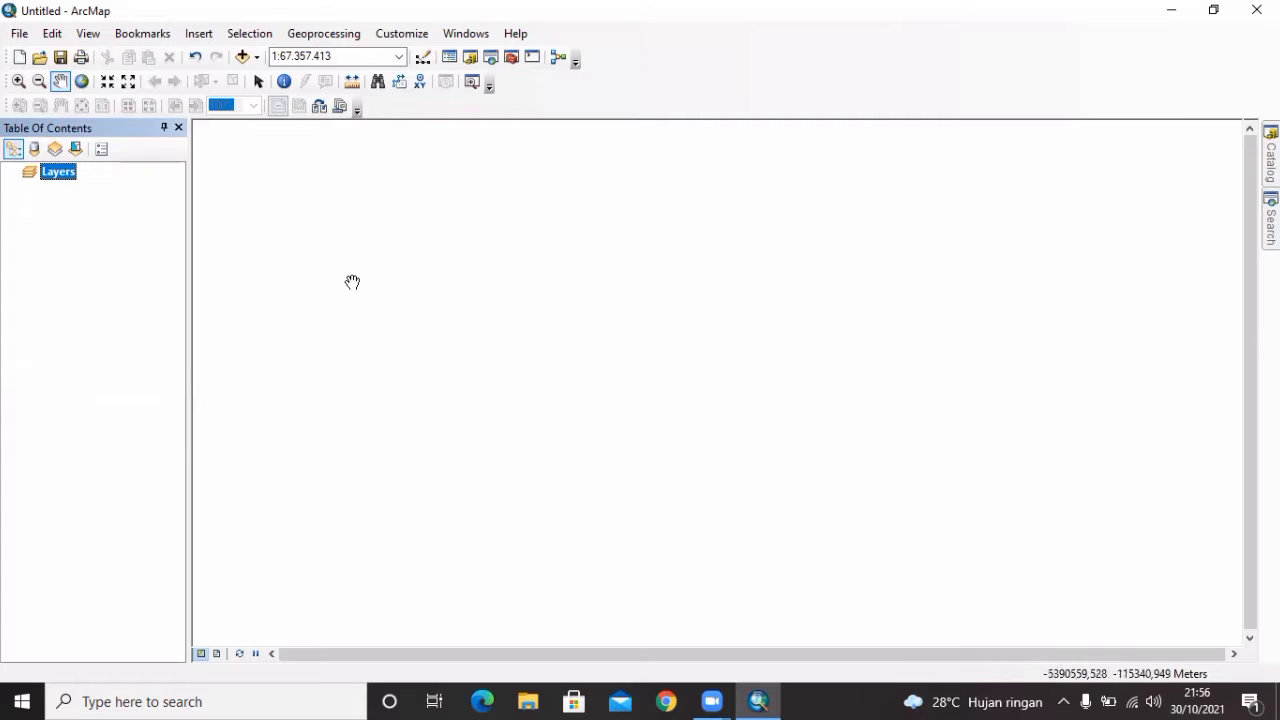
- Add the Landsat 8 band rasters B1, B2, B3, B4, B5 and B6 from the E:\SIG\NDVI folder to the map
left_click(242, 56)
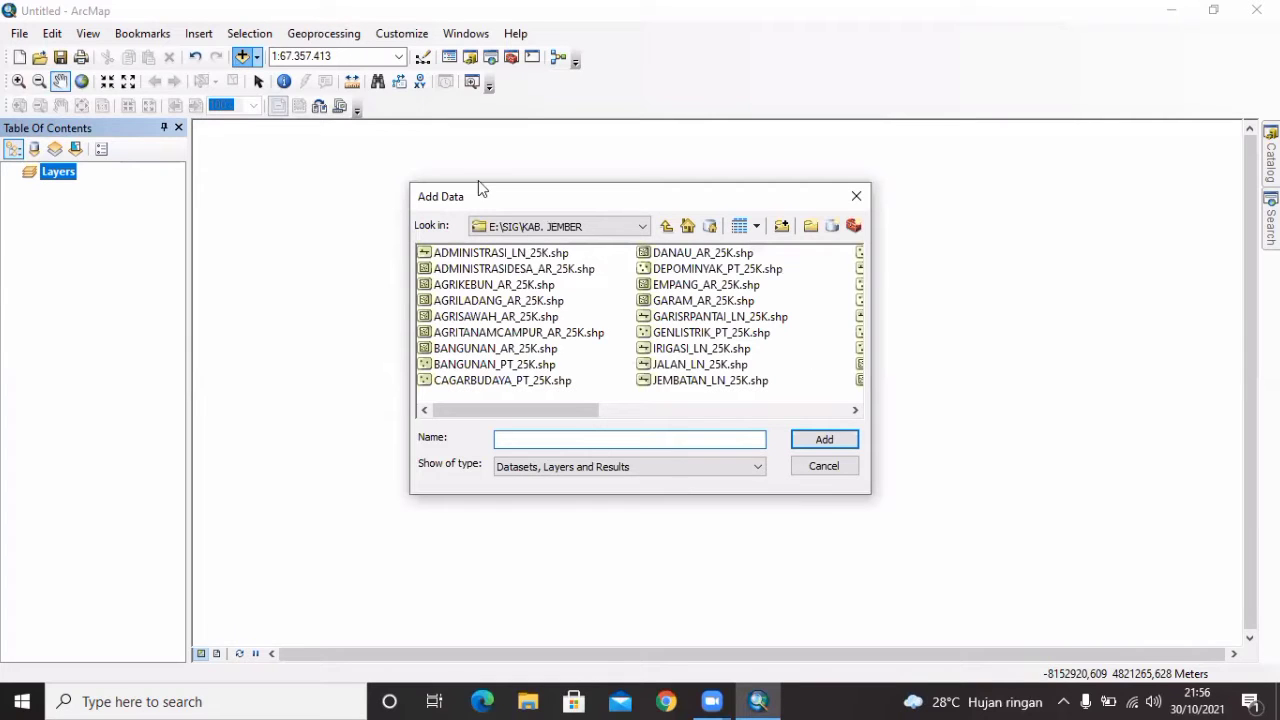
left_click(583, 227)
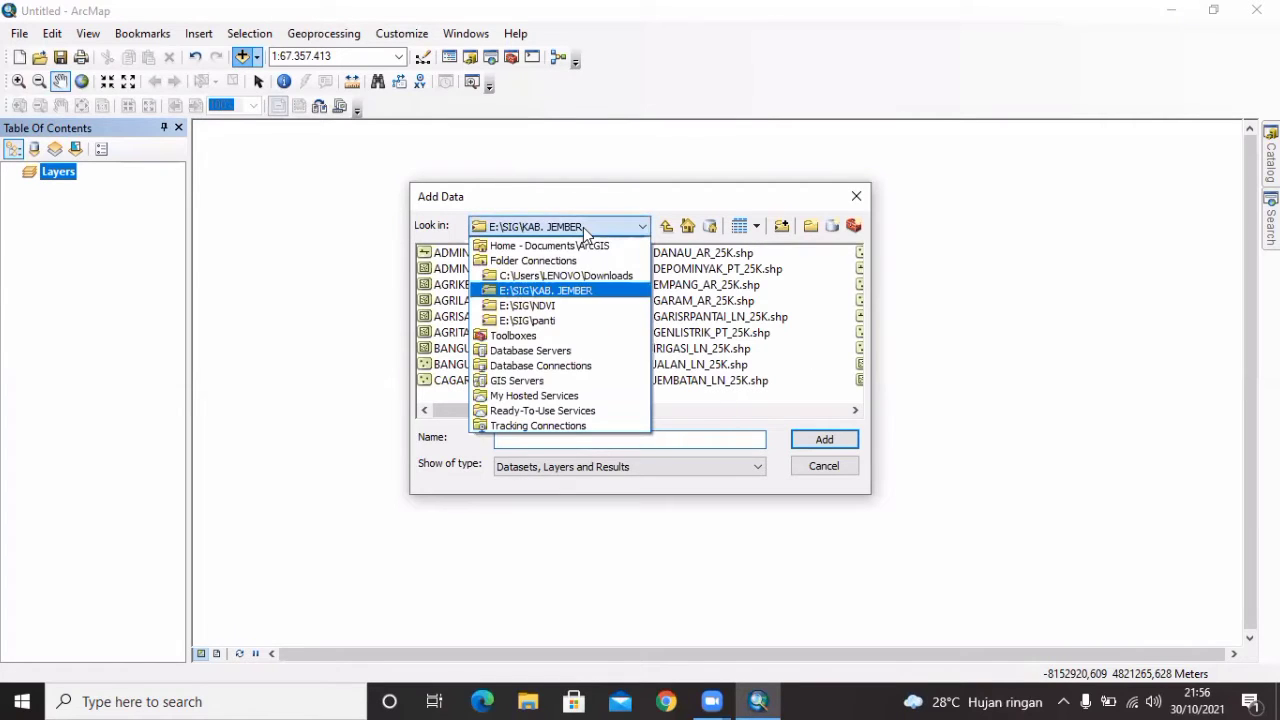
left_click(573, 305)
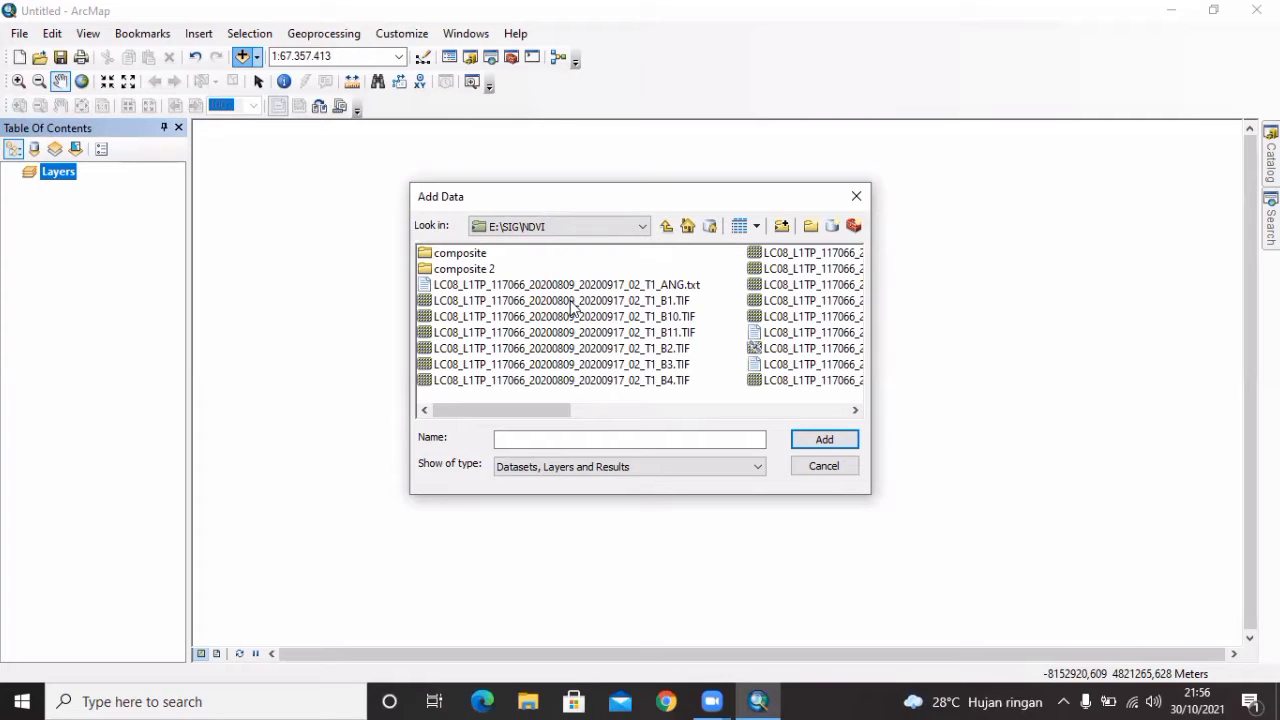
left_click(668, 301)
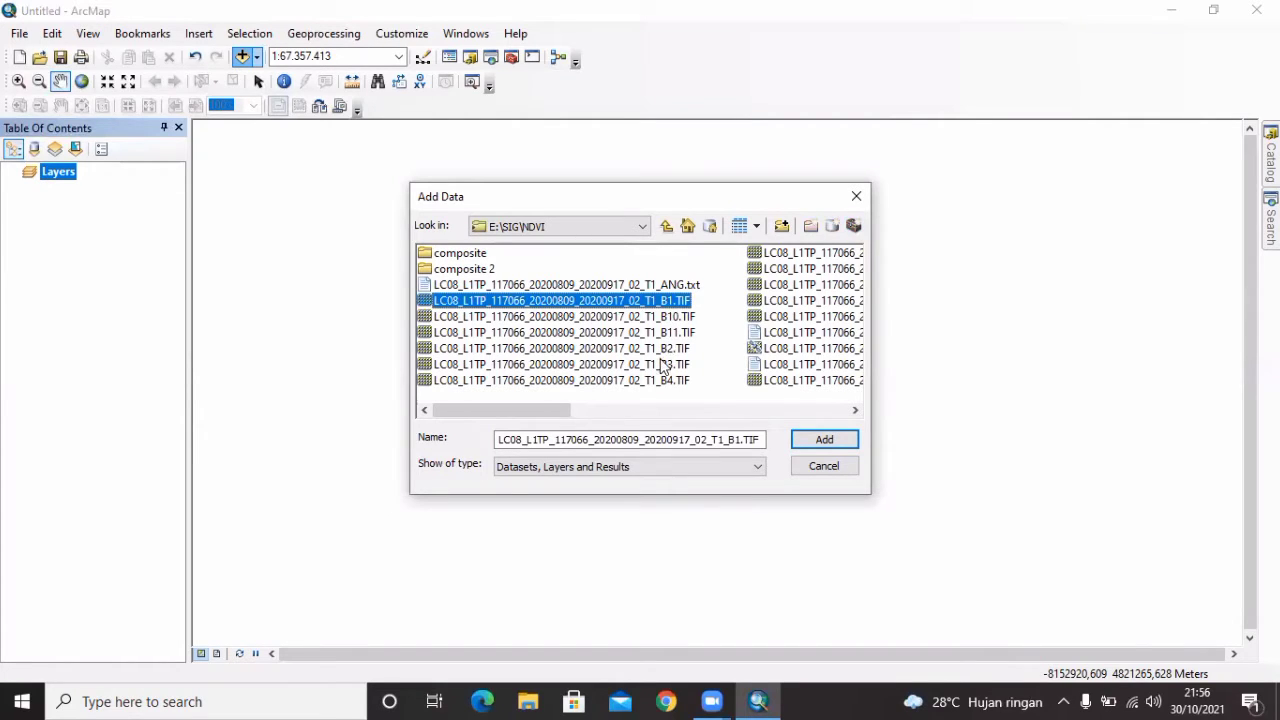
left_click(662, 350, "ctrl")
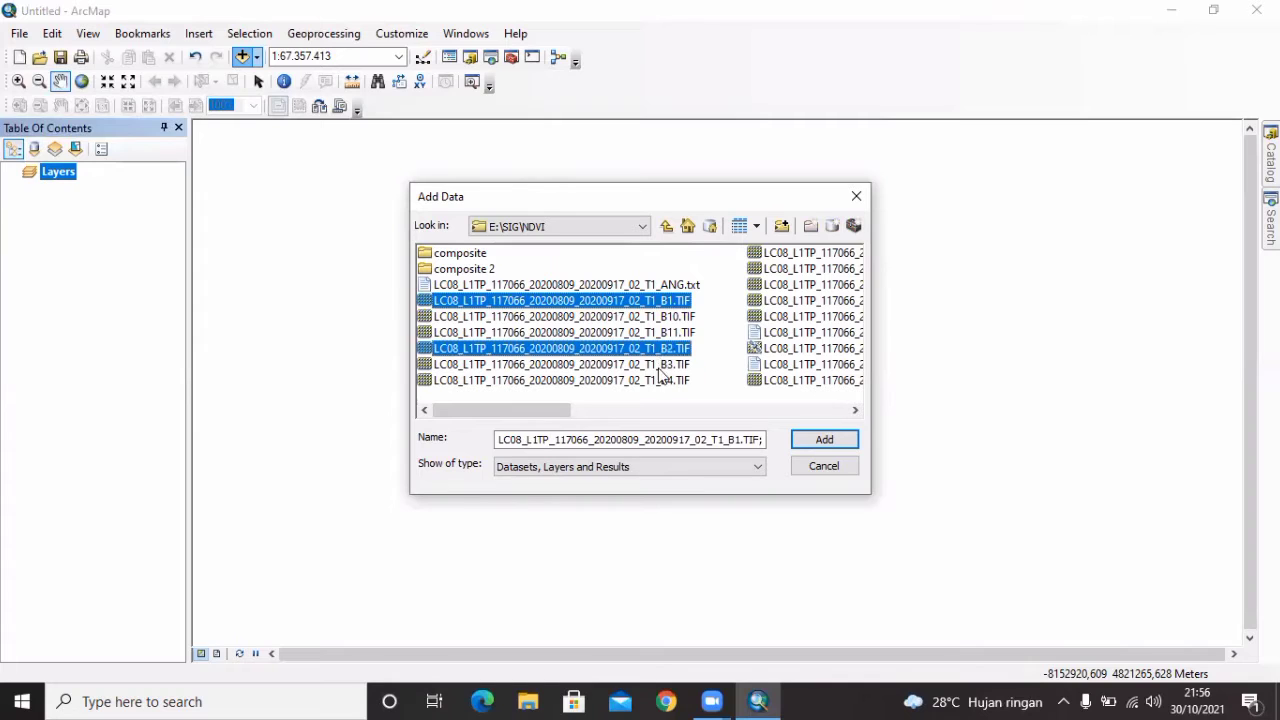
left_click(658, 365, "ctrl")
left_click(658, 382, "ctrl")
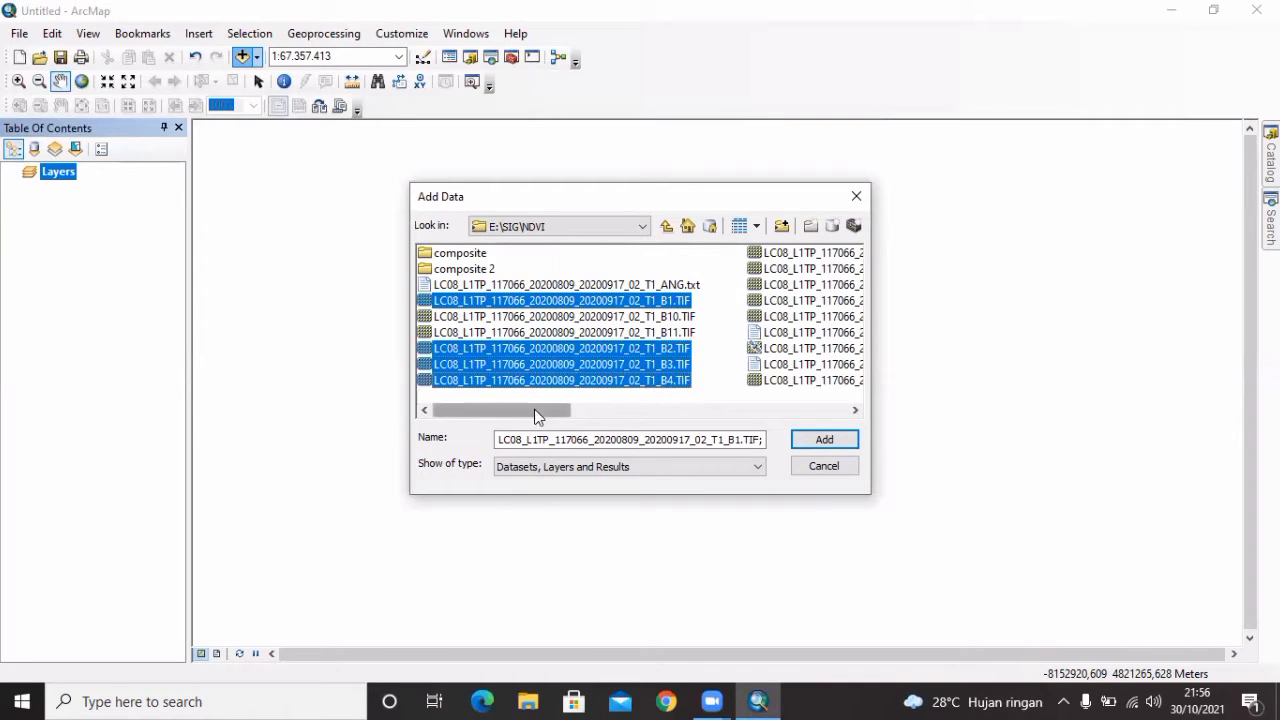
left_click_drag(534, 410, 674, 410)
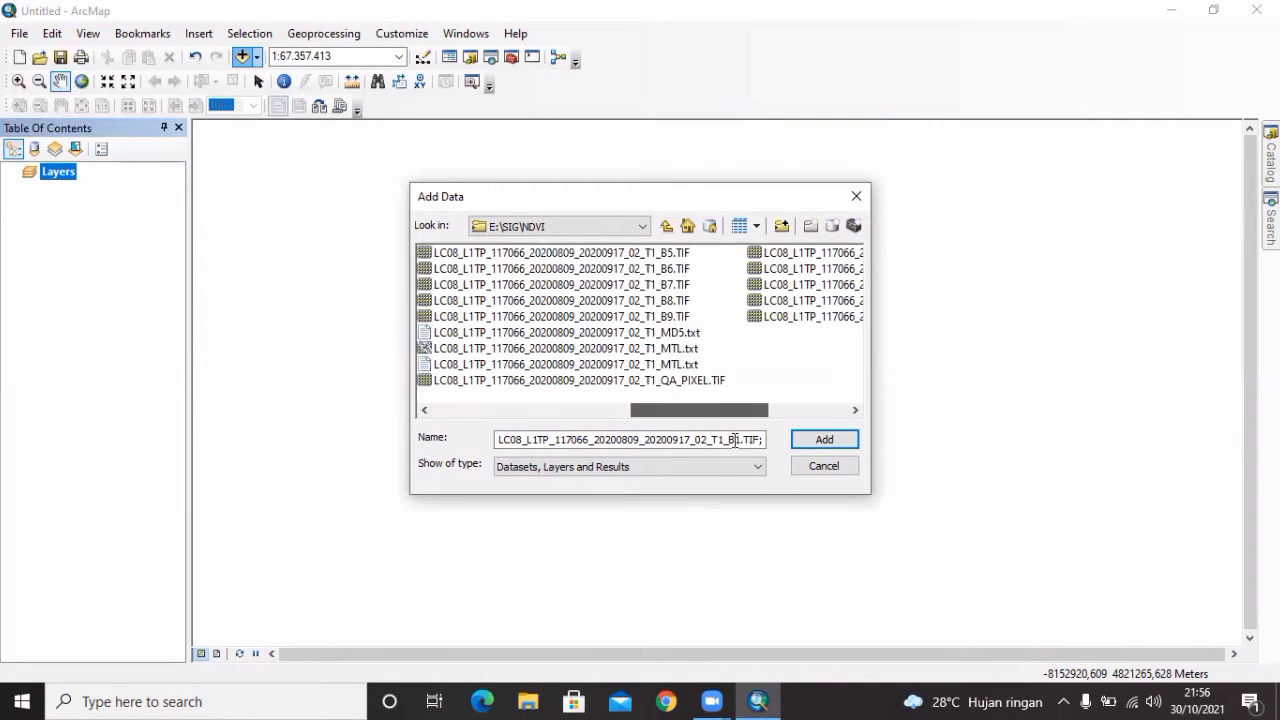
left_click(640, 256, "ctrl")
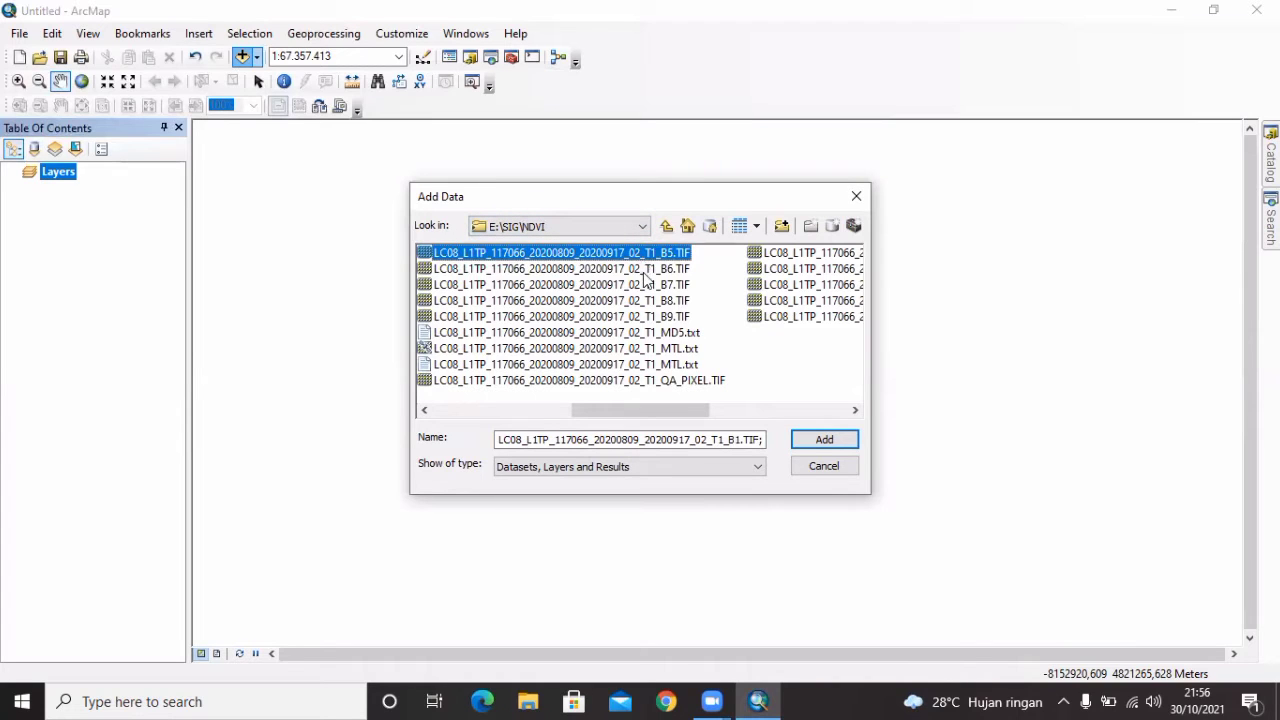
left_click(645, 270, "ctrl")
left_click(826, 439)
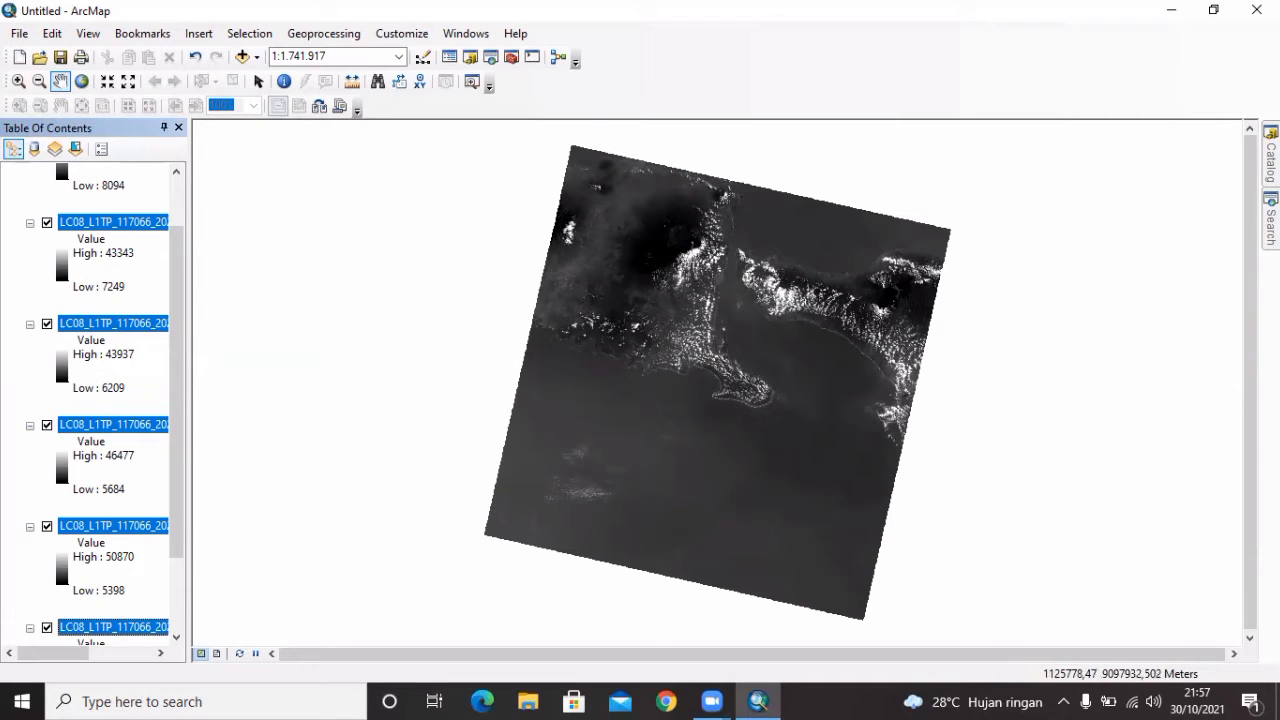
- Find the Composite Bands tool by searching for "composite band" and load the B1 to B6 layers as its input rasters
left_click(1270, 220)
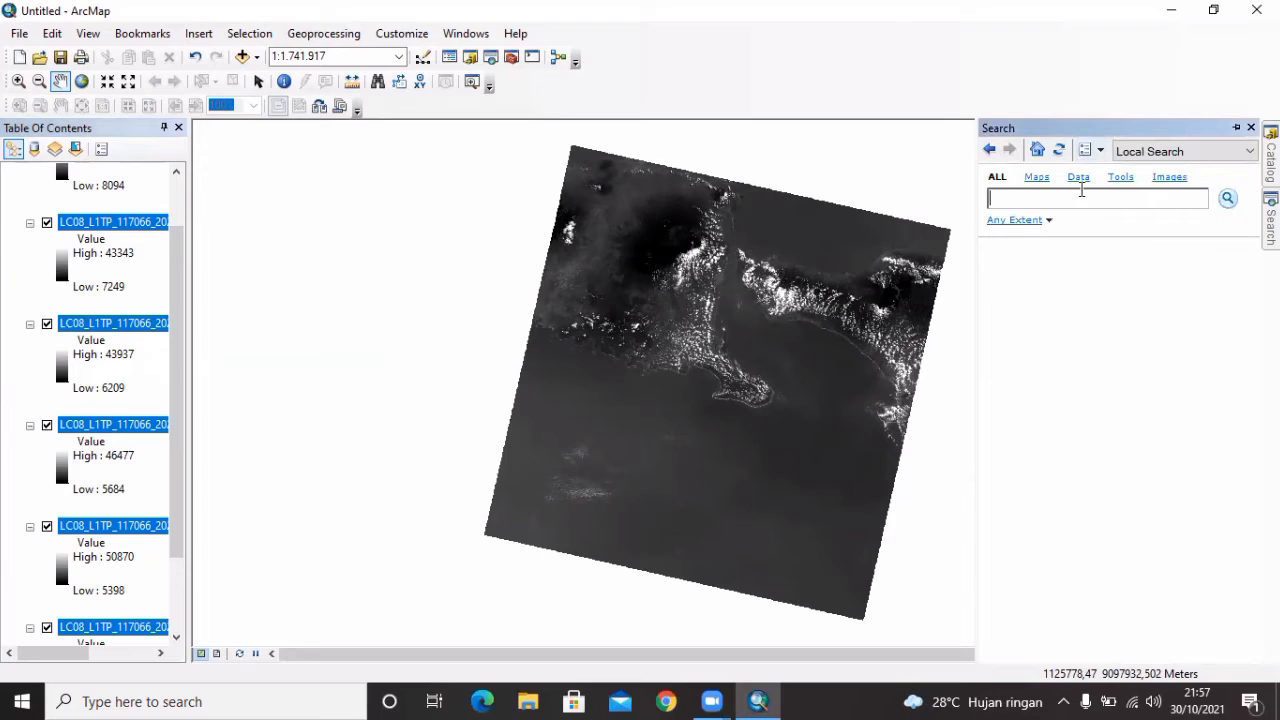
type("composite band")
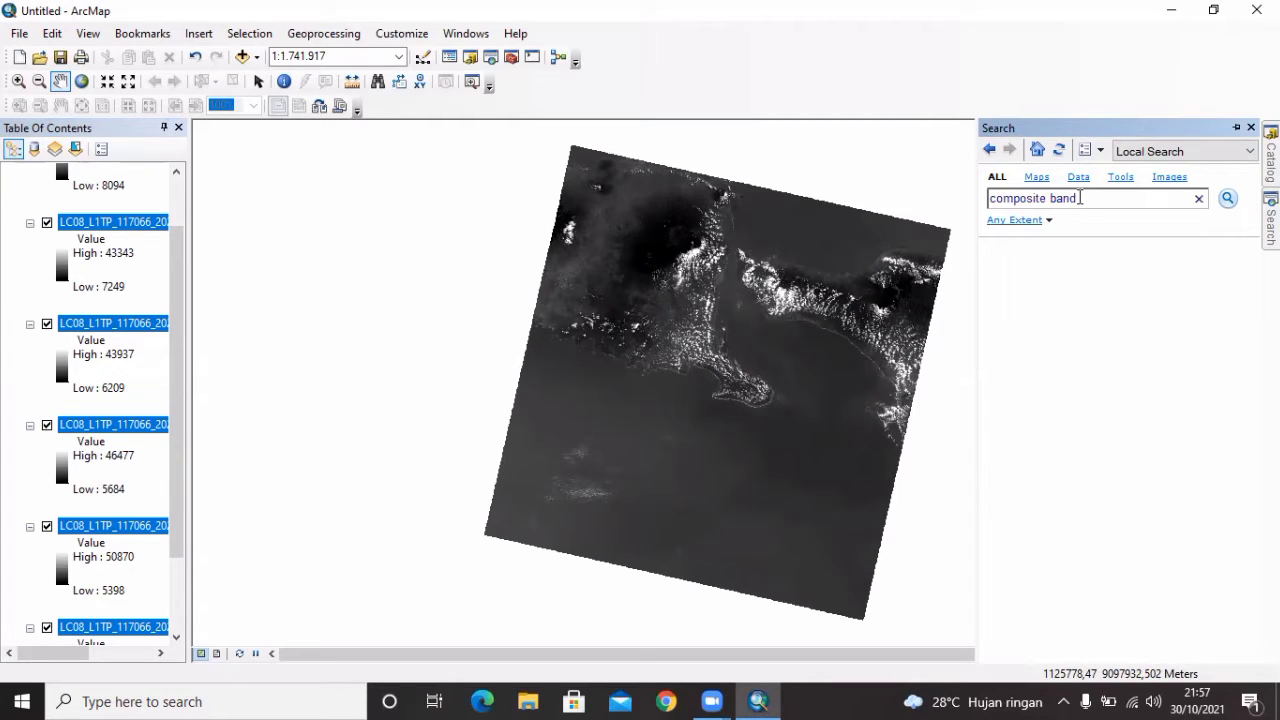
key("Return")
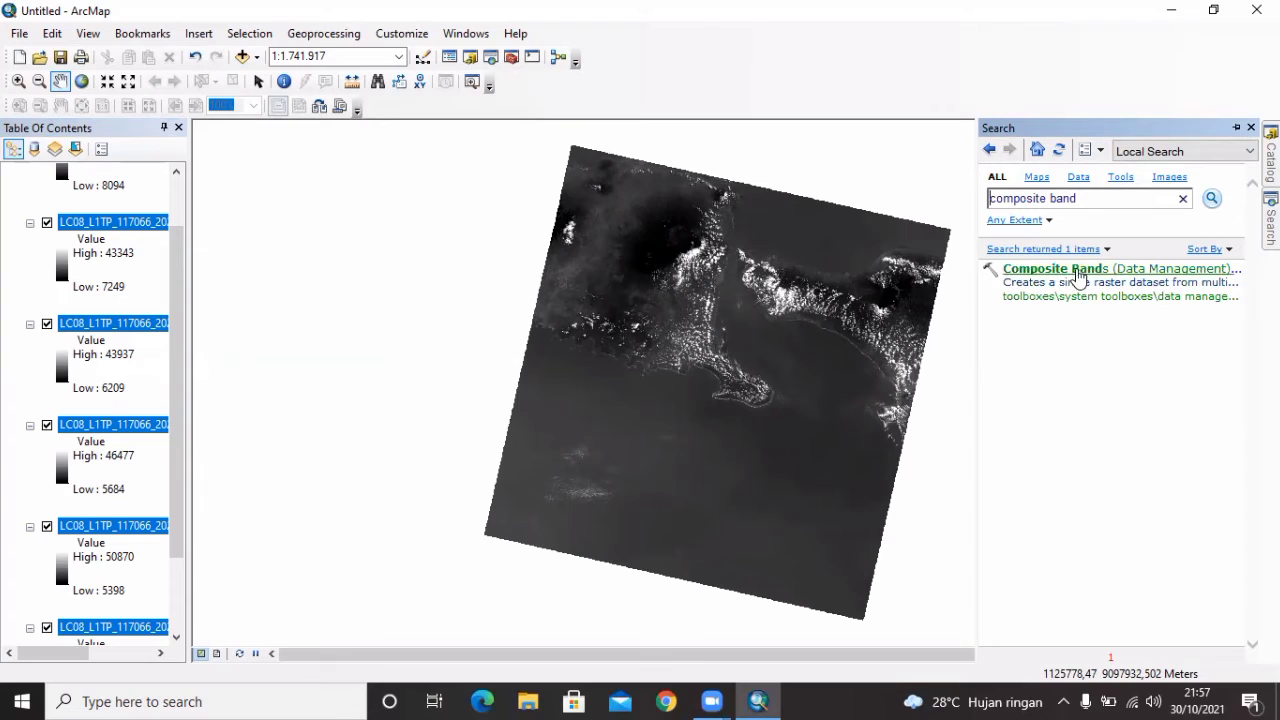
left_click(1076, 268)
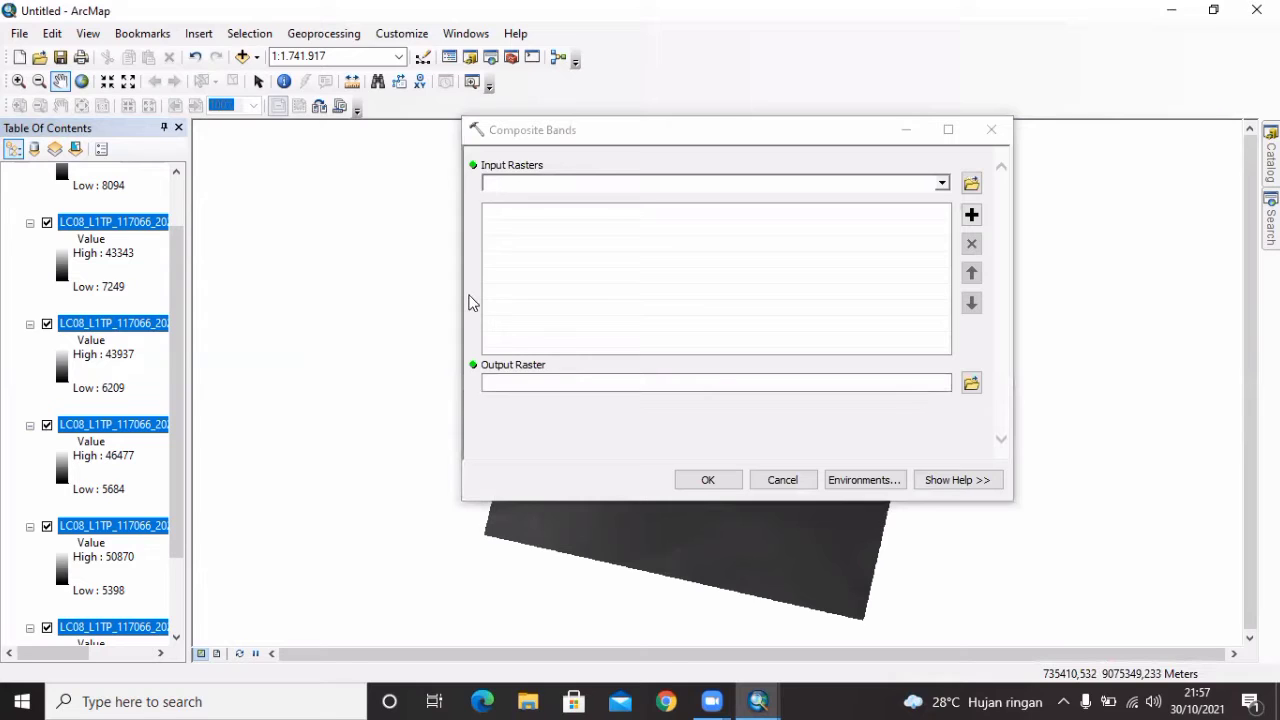
scroll(193, 287, "up", 2)
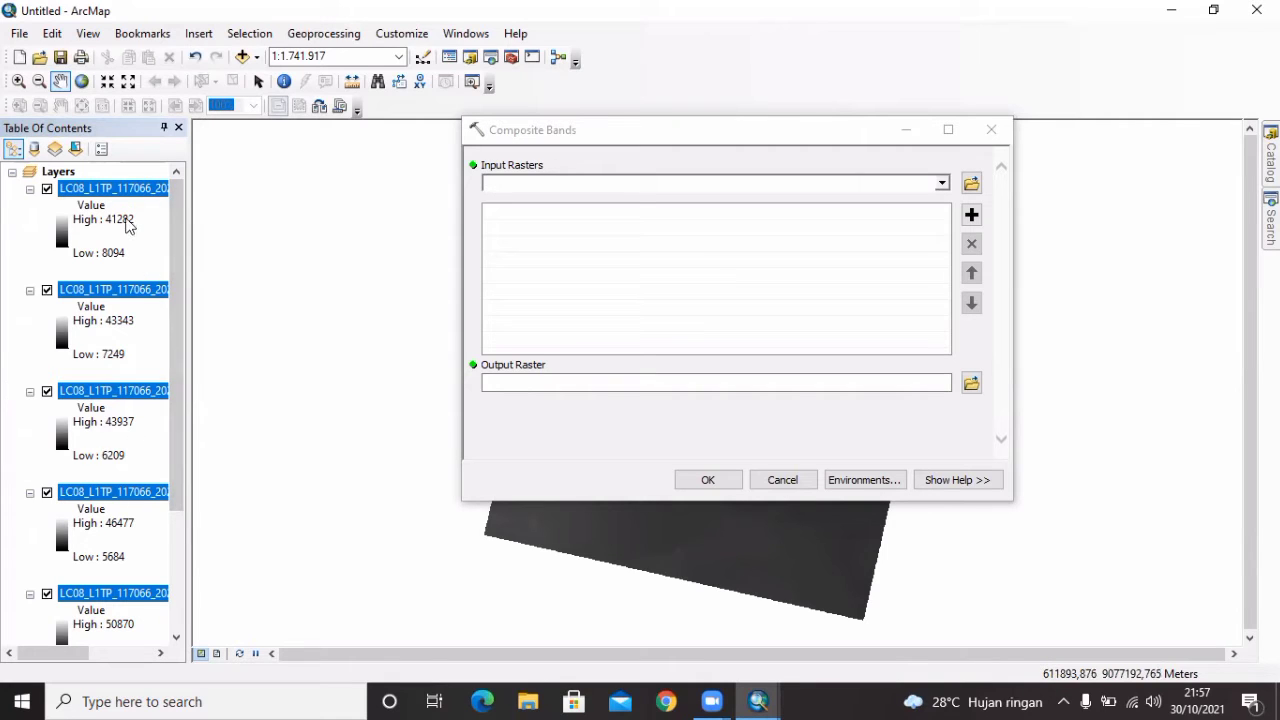
left_click_drag(128, 192, 550, 227)
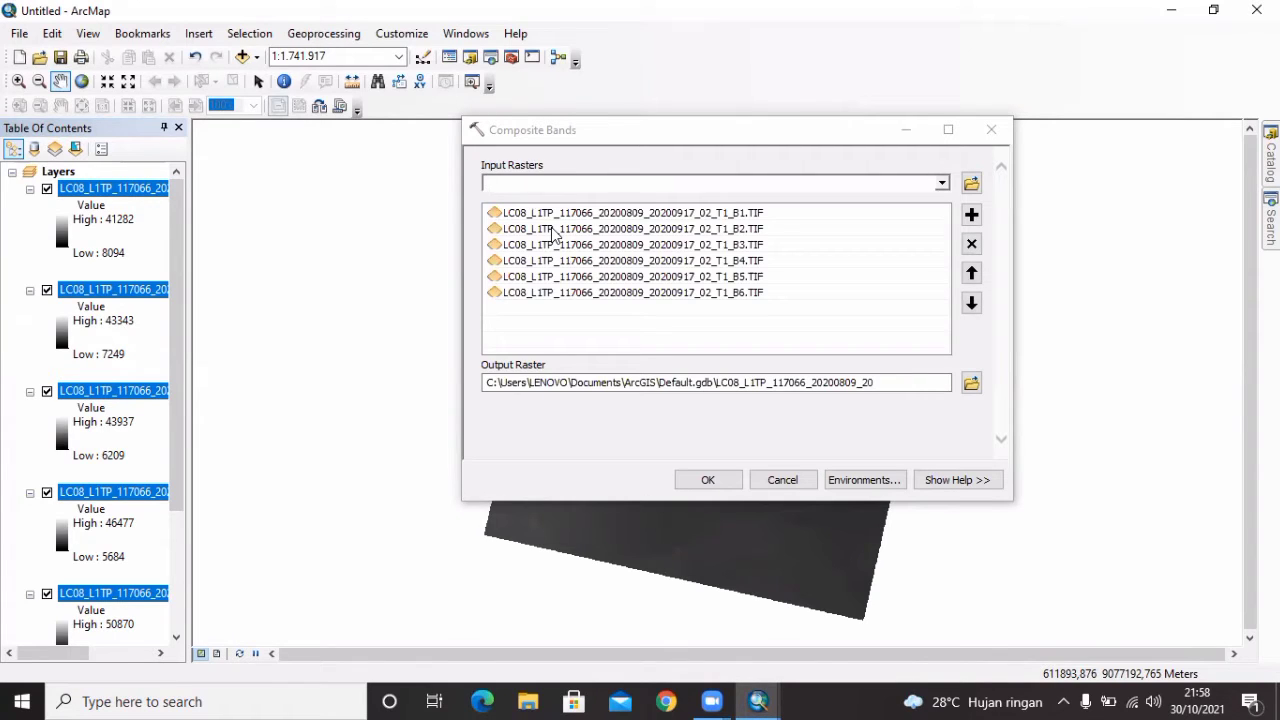
- Set the output raster to "composite 6.tif" in E:\SIG\NDVI\composite 2 and run the band composite
left_click(970, 385)
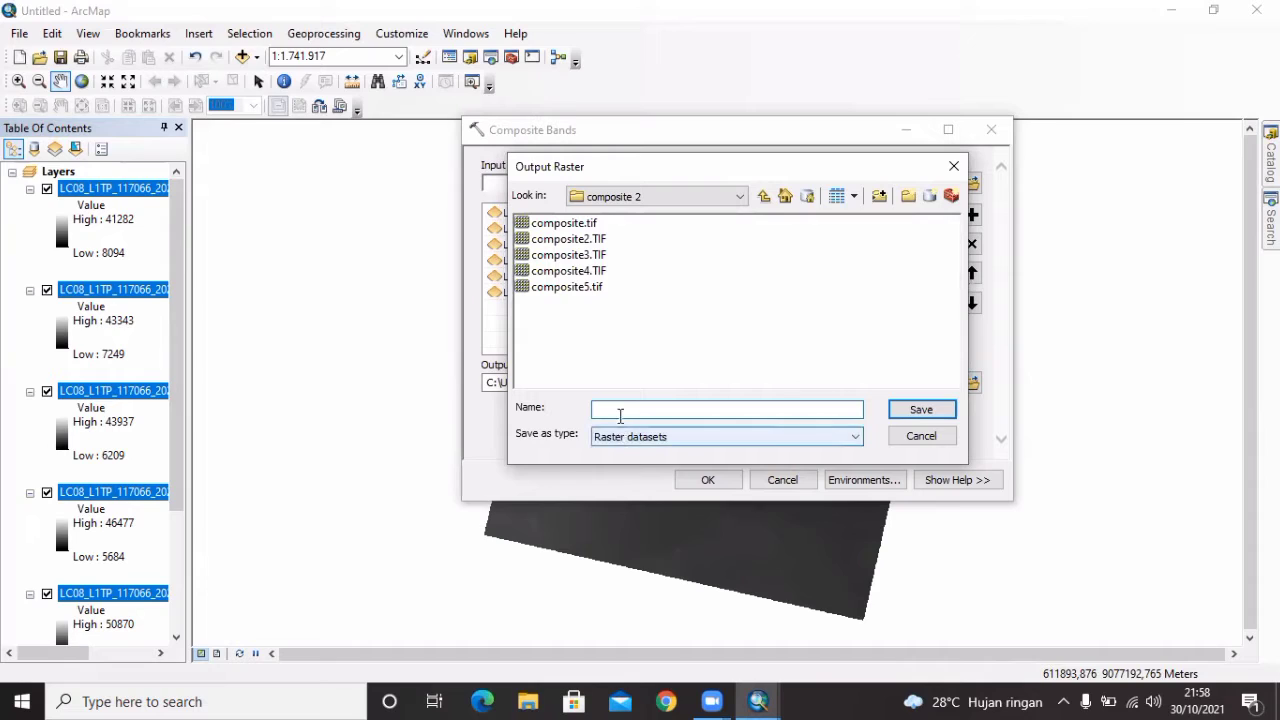
type("composite")
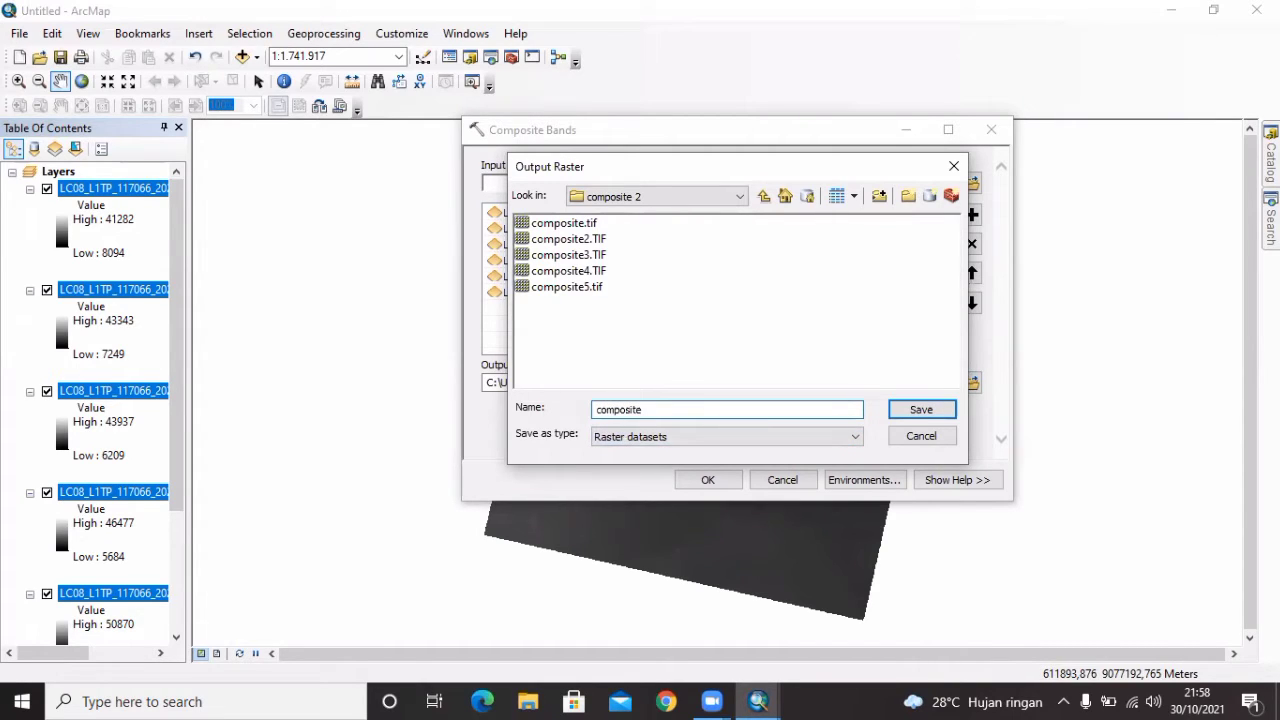
type(" 6")
left_click(926, 411)
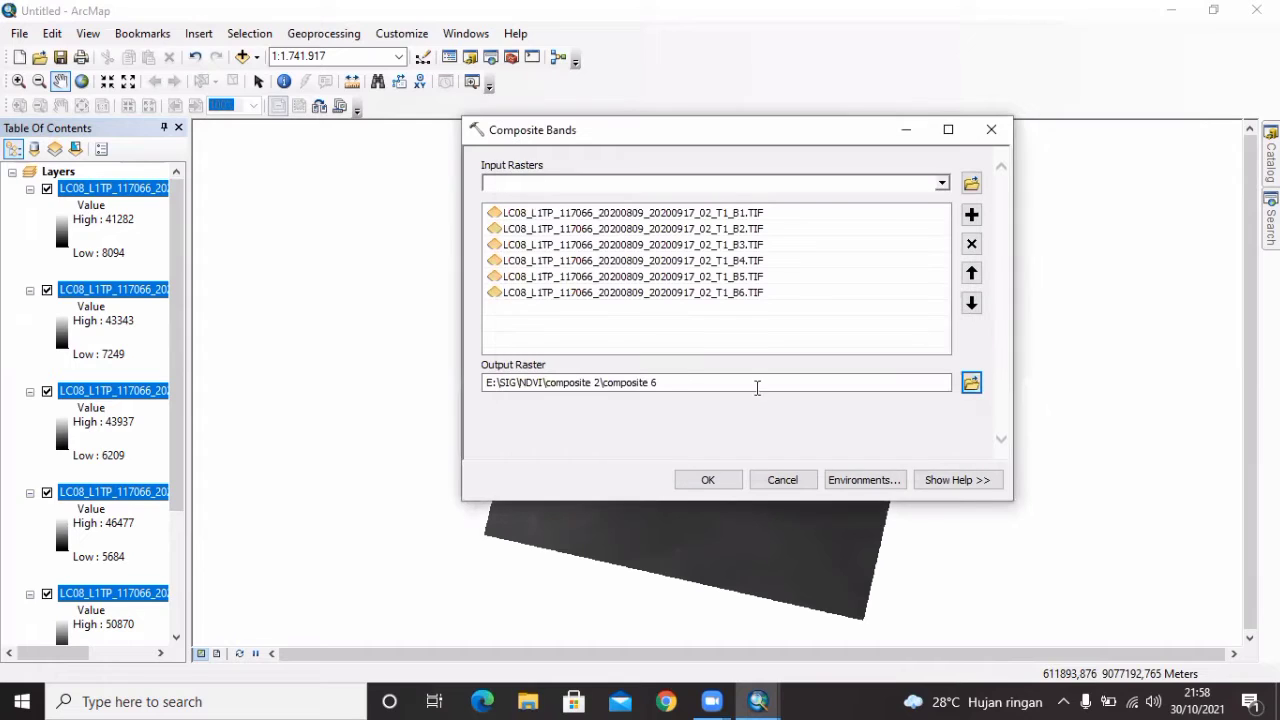
left_click(673, 386)
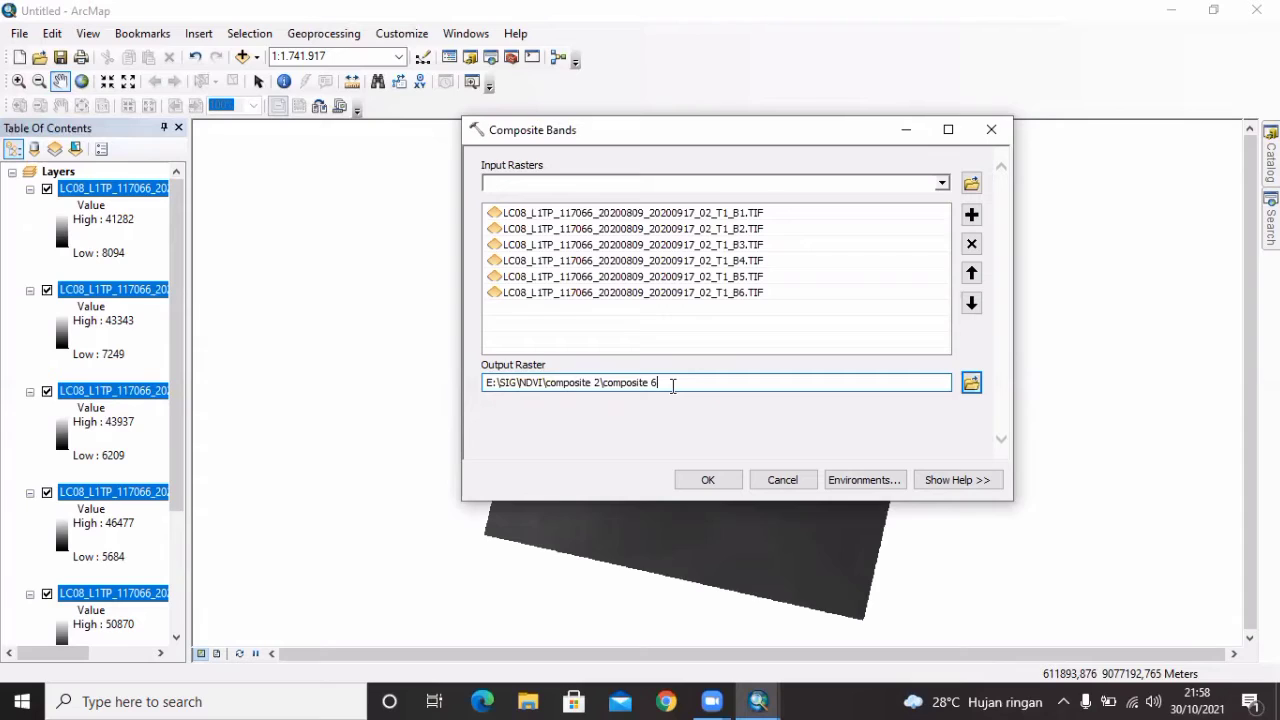
type(".tif")
left_click(708, 480)
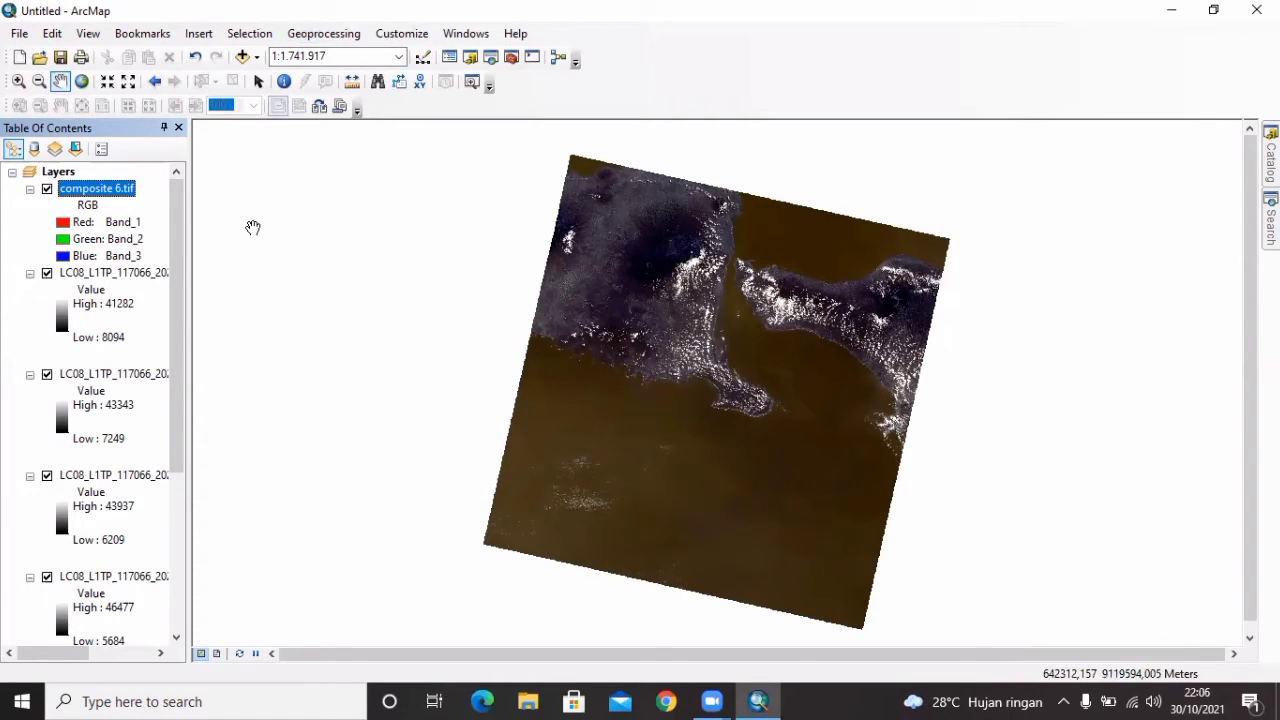
- Add the ADMINISTRASIDESA_AR_25K.shp village boundary shapefile from the E:\SIG\KAB. JEMBER folder to the map
left_click(239, 62)
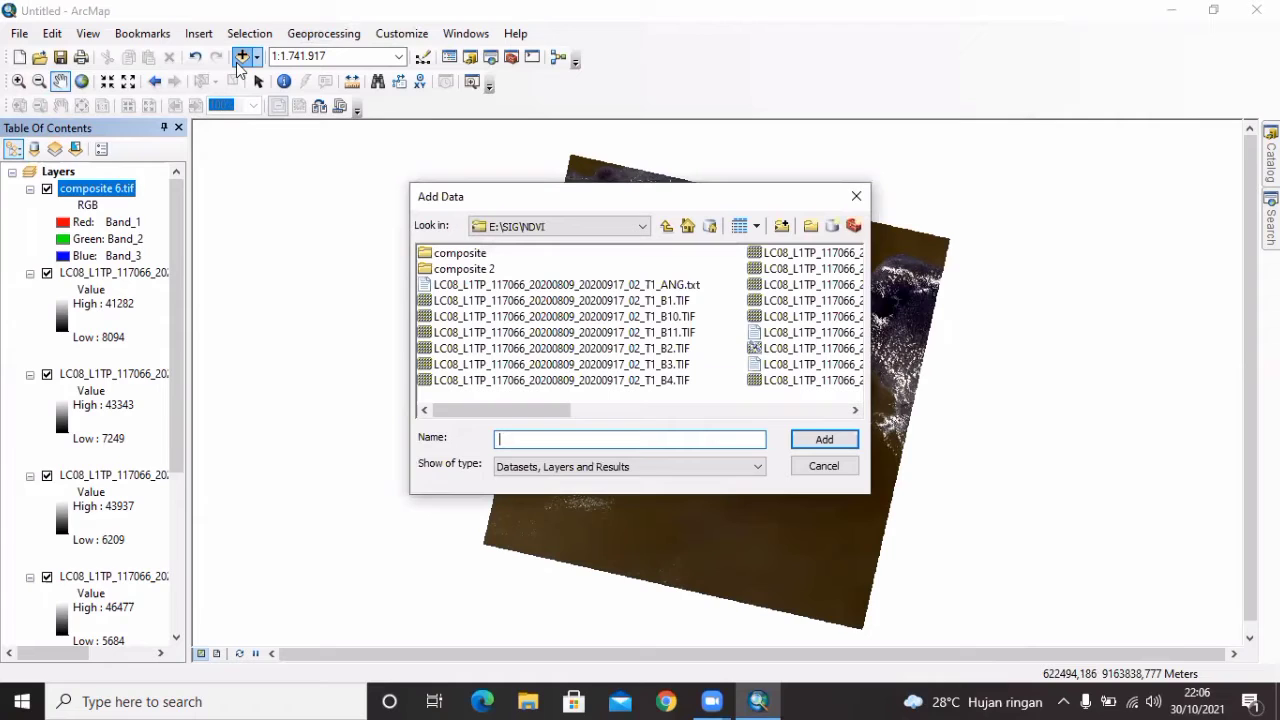
left_click(634, 228)
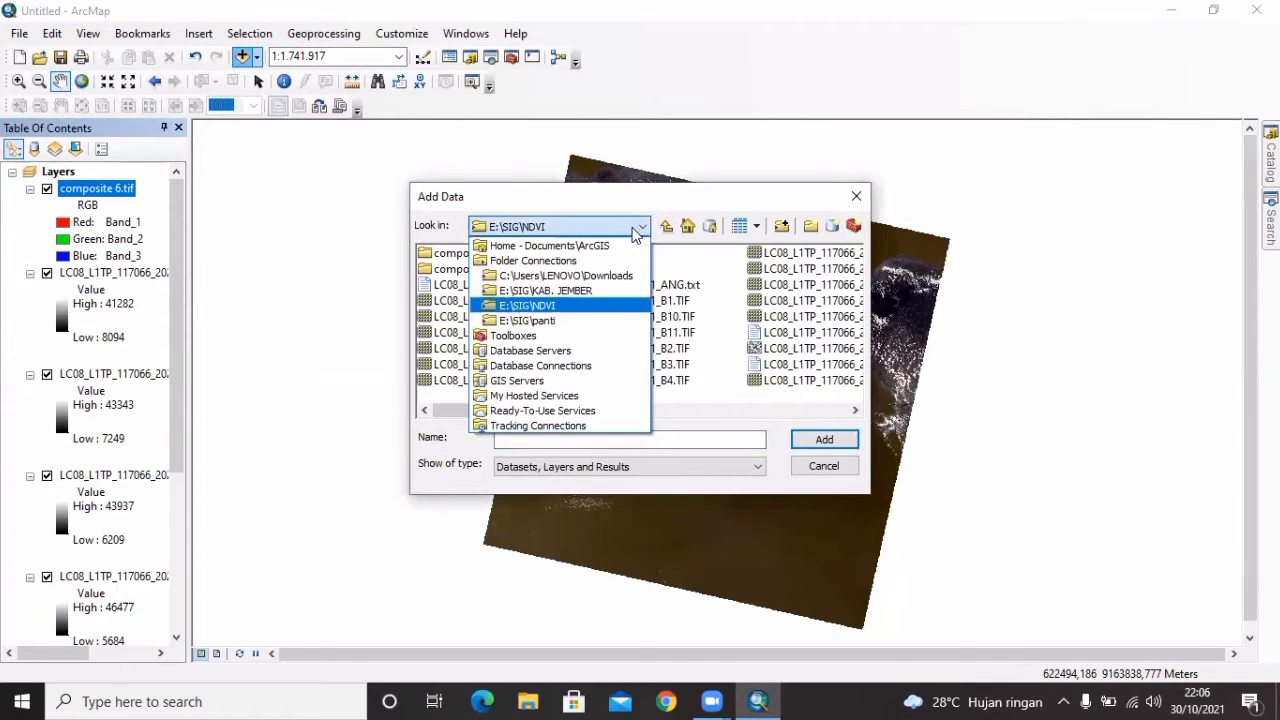
left_click(609, 290)
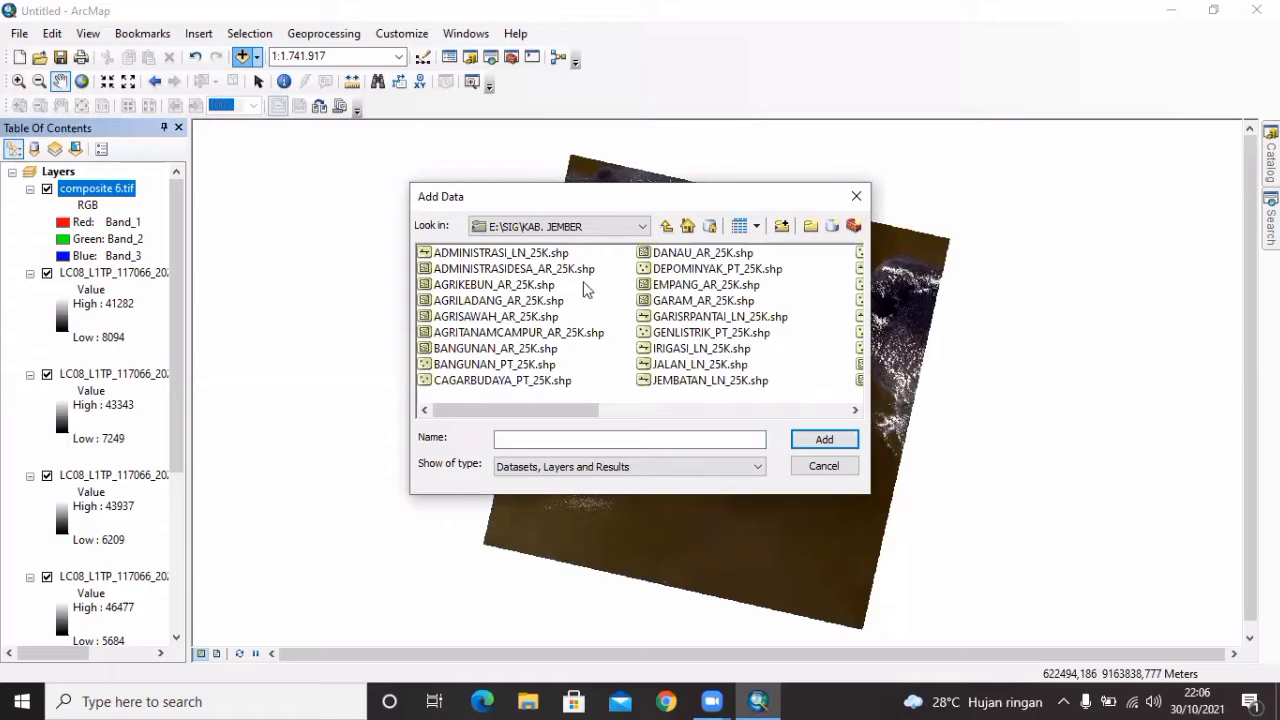
left_click(572, 270)
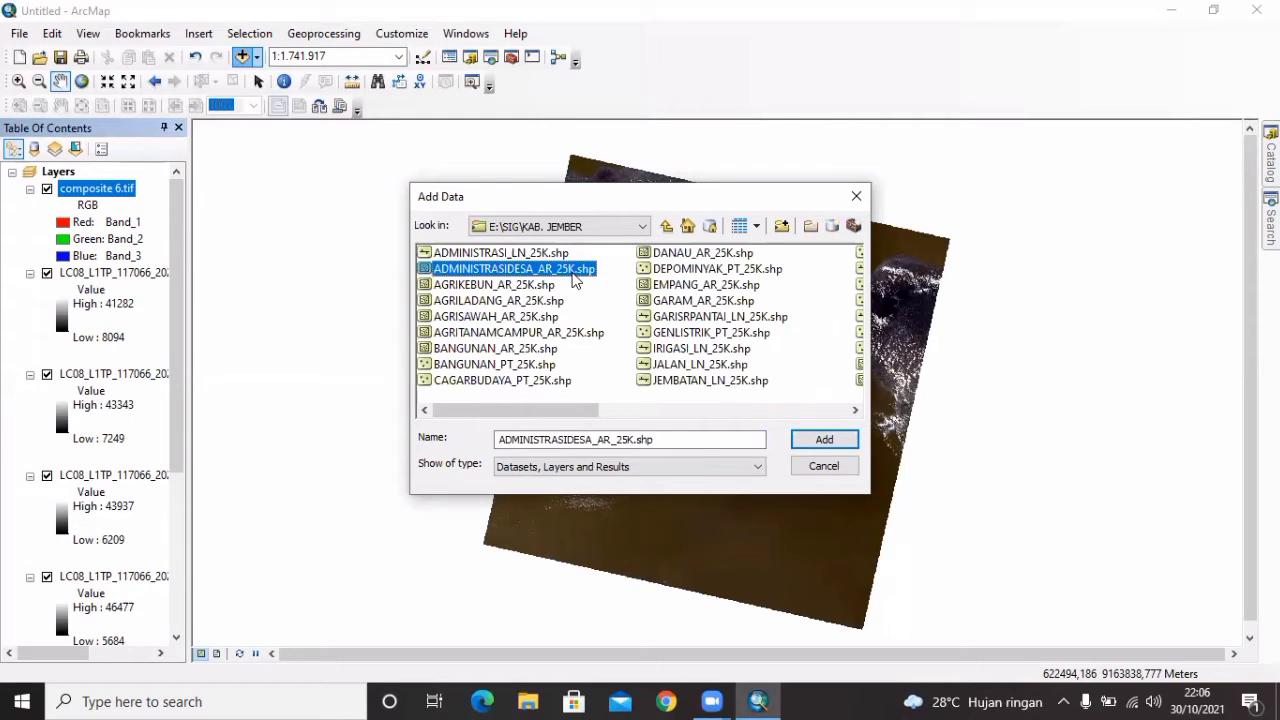
left_click(811, 439)
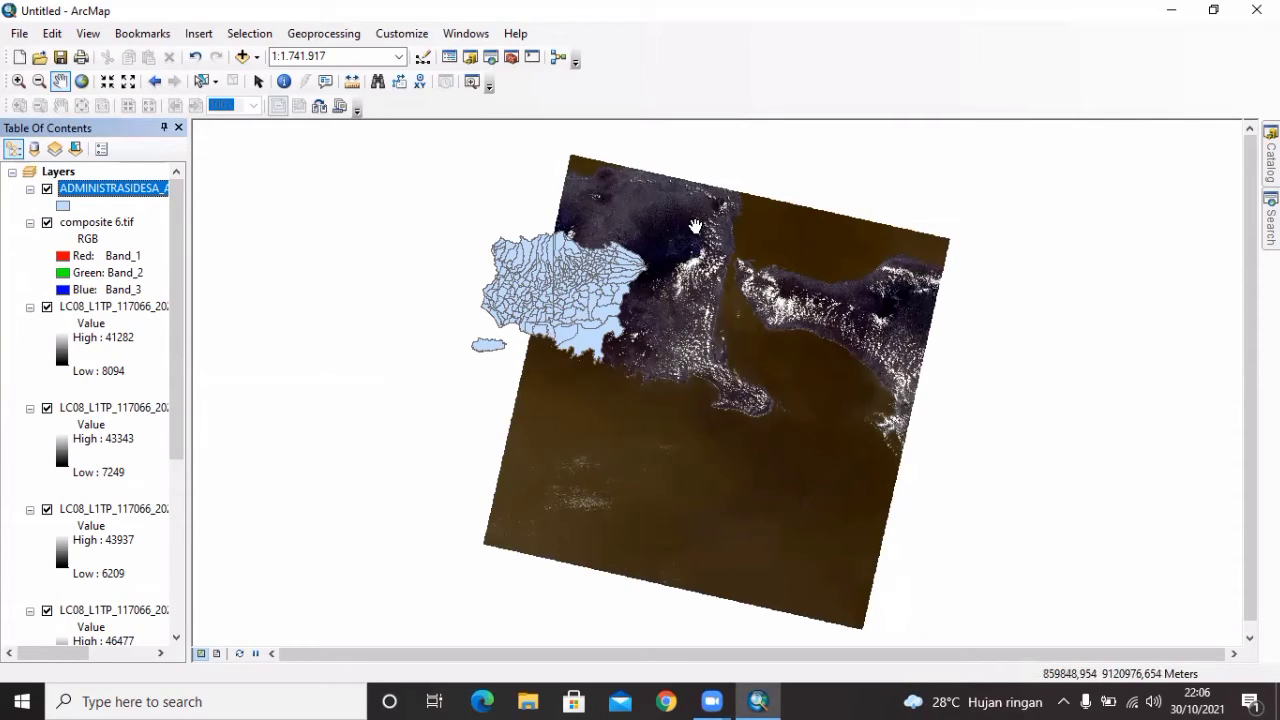
- Select the village polygon at the eastern edge of the administrative area, just north of the southeastern coastal villages
left_click_drag(660, 293, 621, 300)
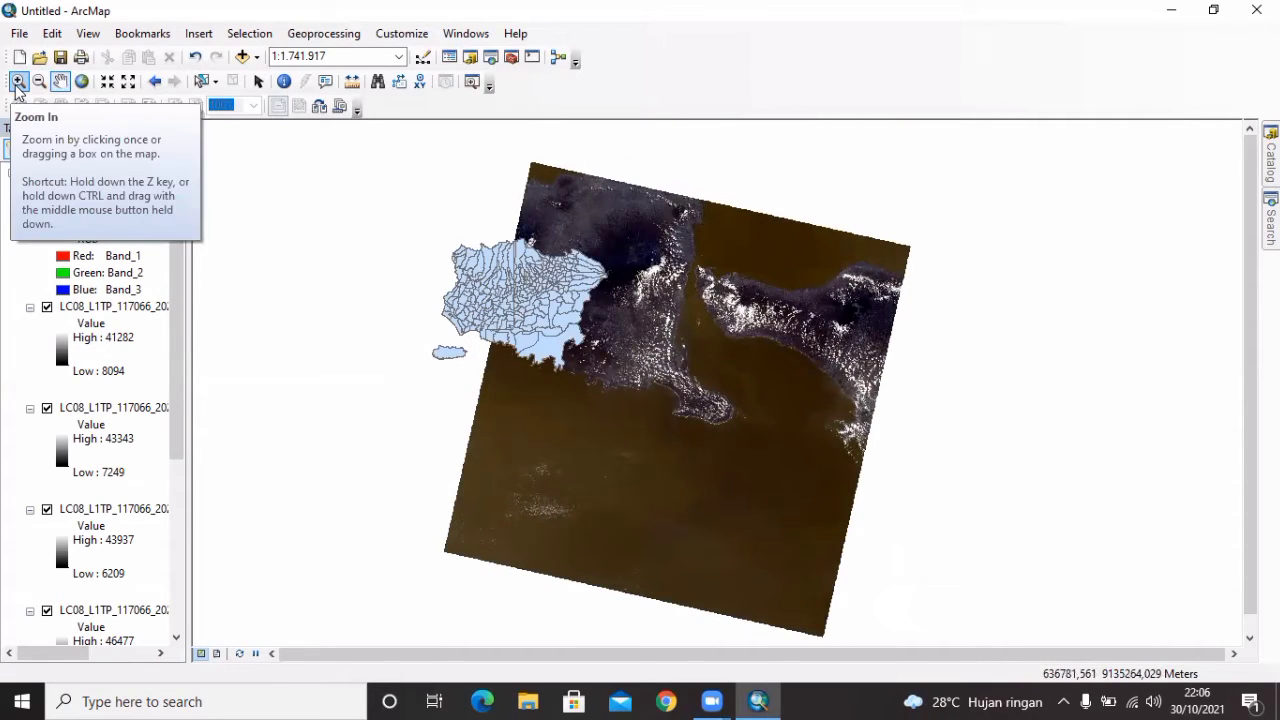
left_click(17, 83)
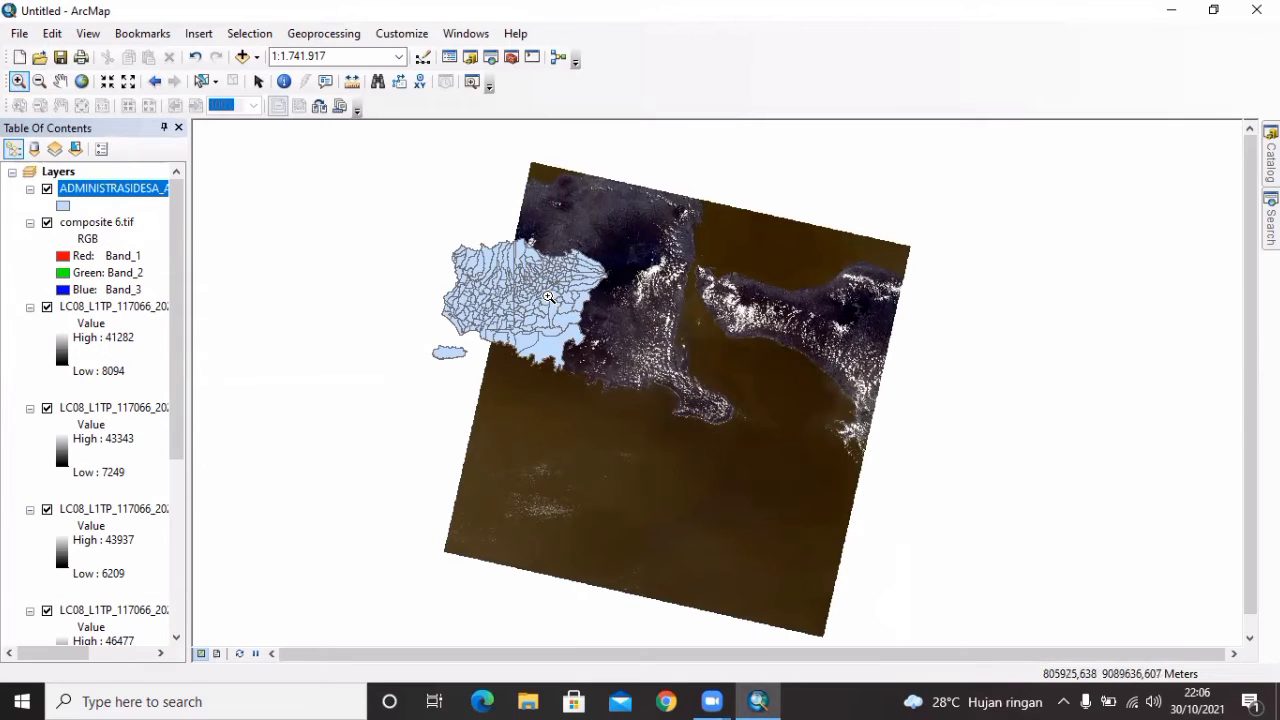
scroll(549, 297, "up", 3)
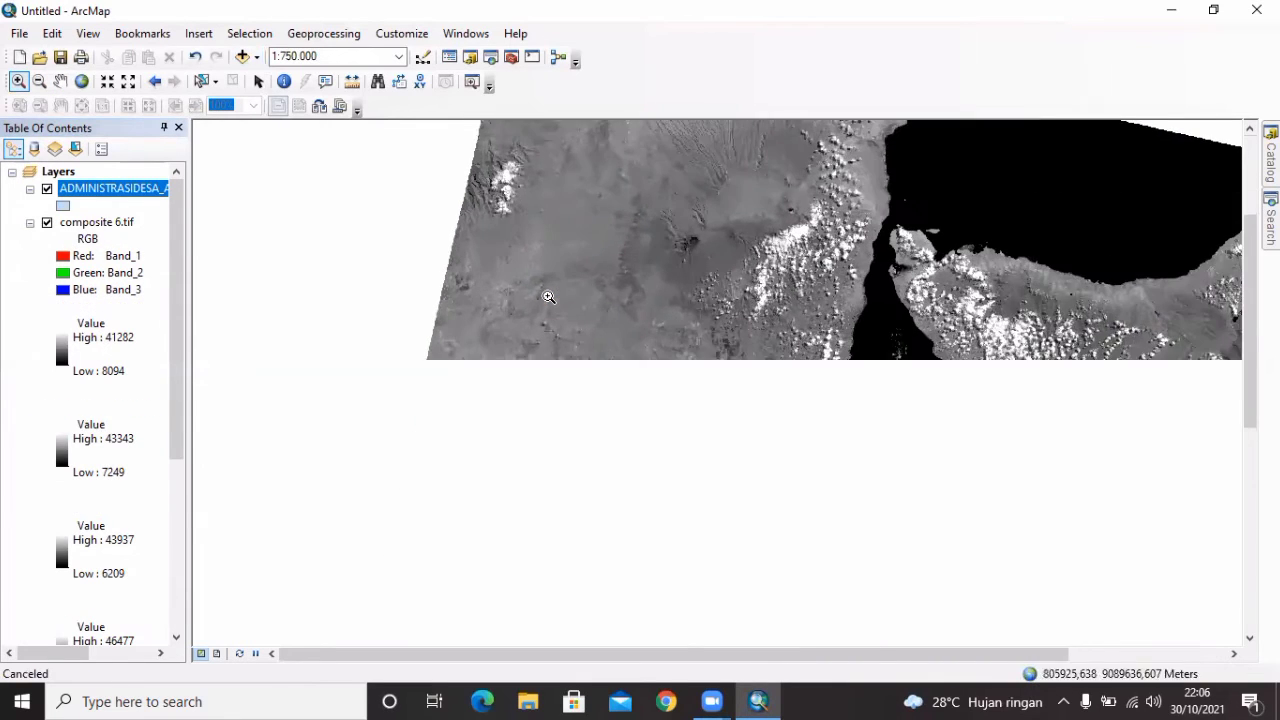
scroll(549, 297, "up", 1)
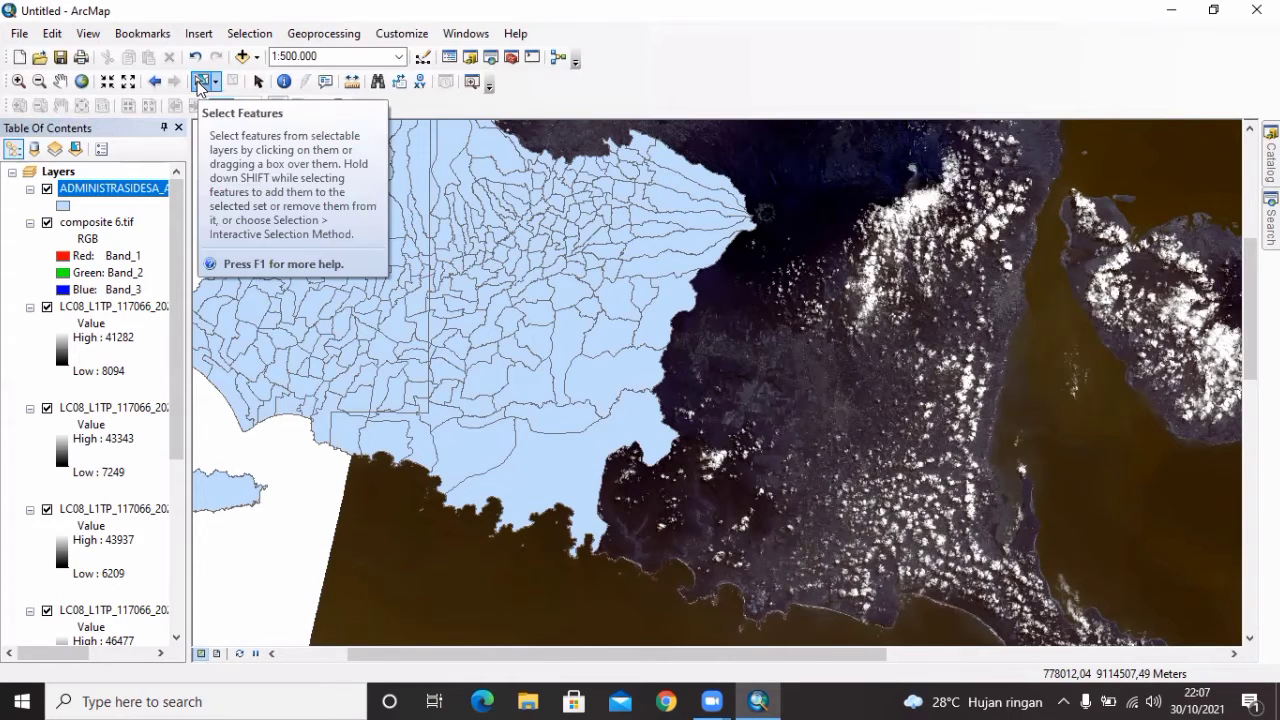
left_click(201, 82)
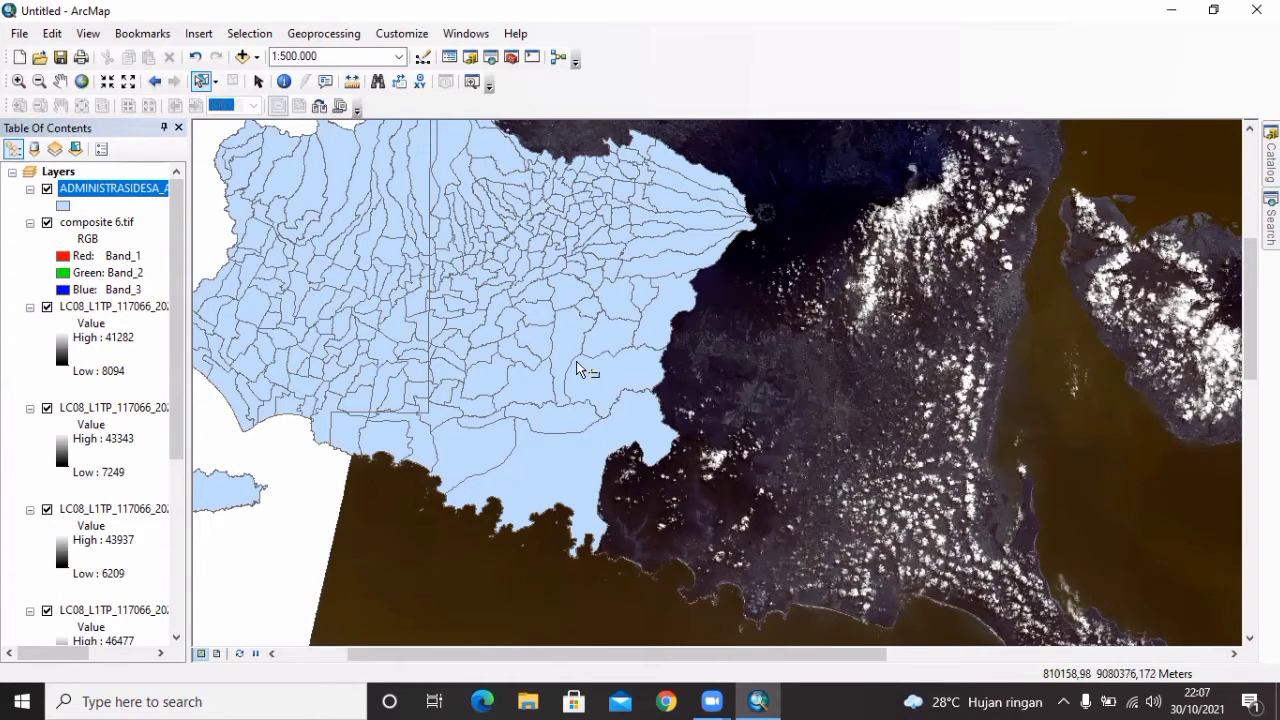
left_click(602, 380)
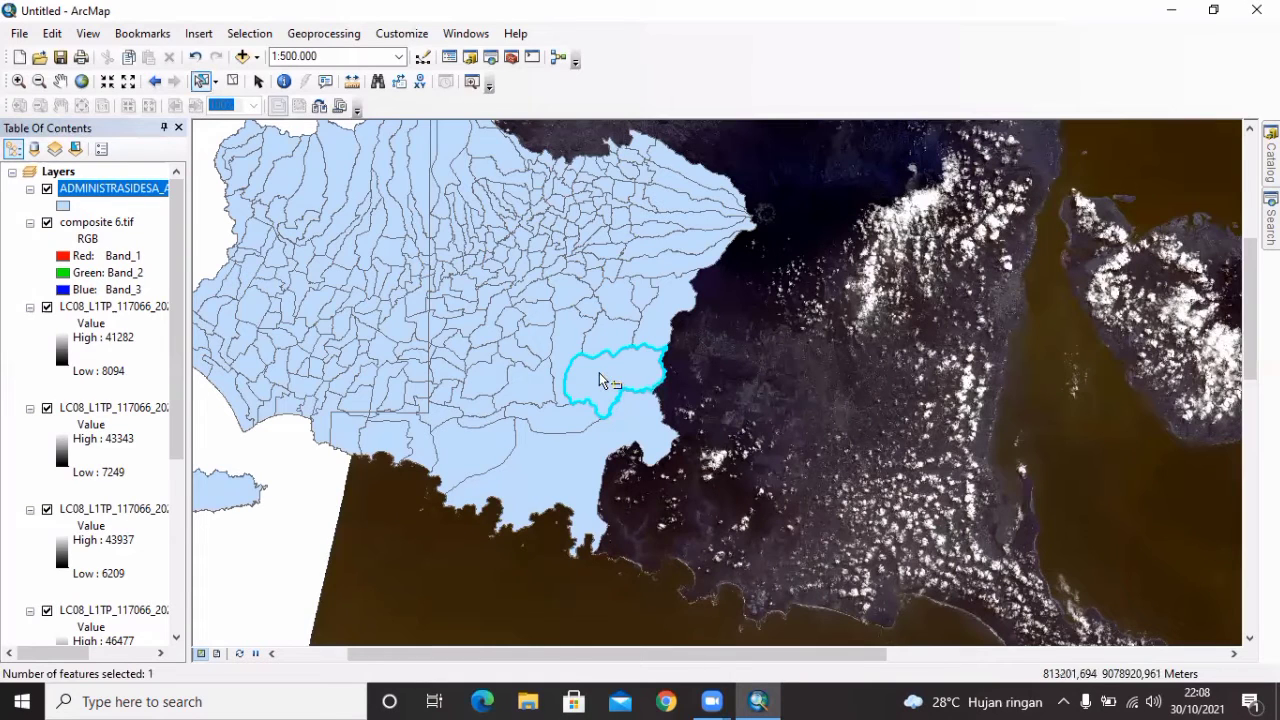
- Open Image Analysis and set the red band to 4 in its NDVI options
left_click(466, 35)
left_click(502, 186)
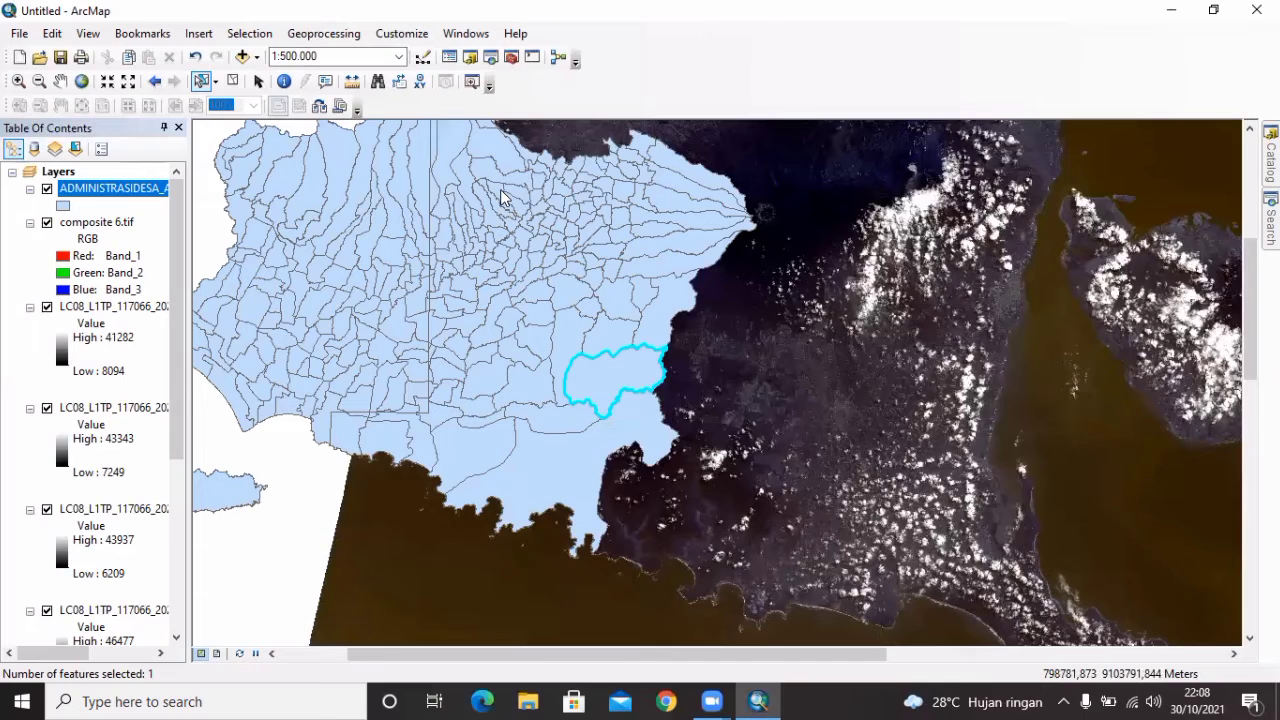
left_click(1011, 199)
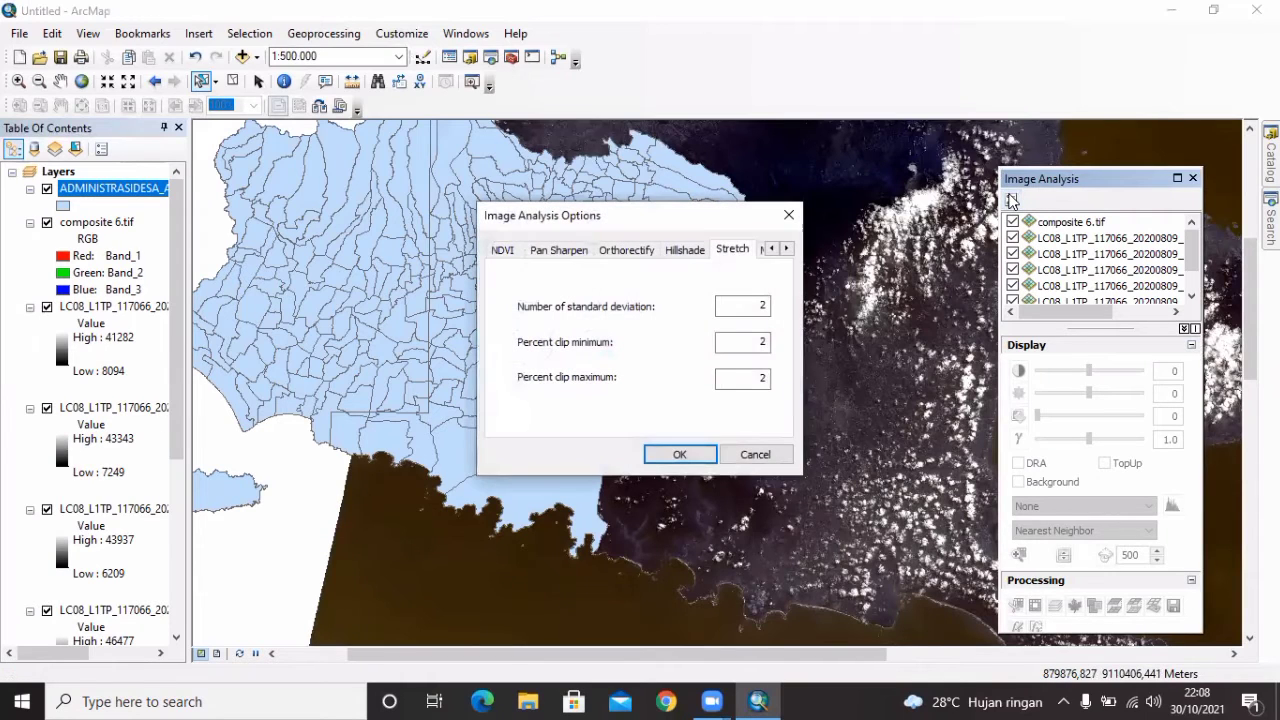
left_click(502, 249)
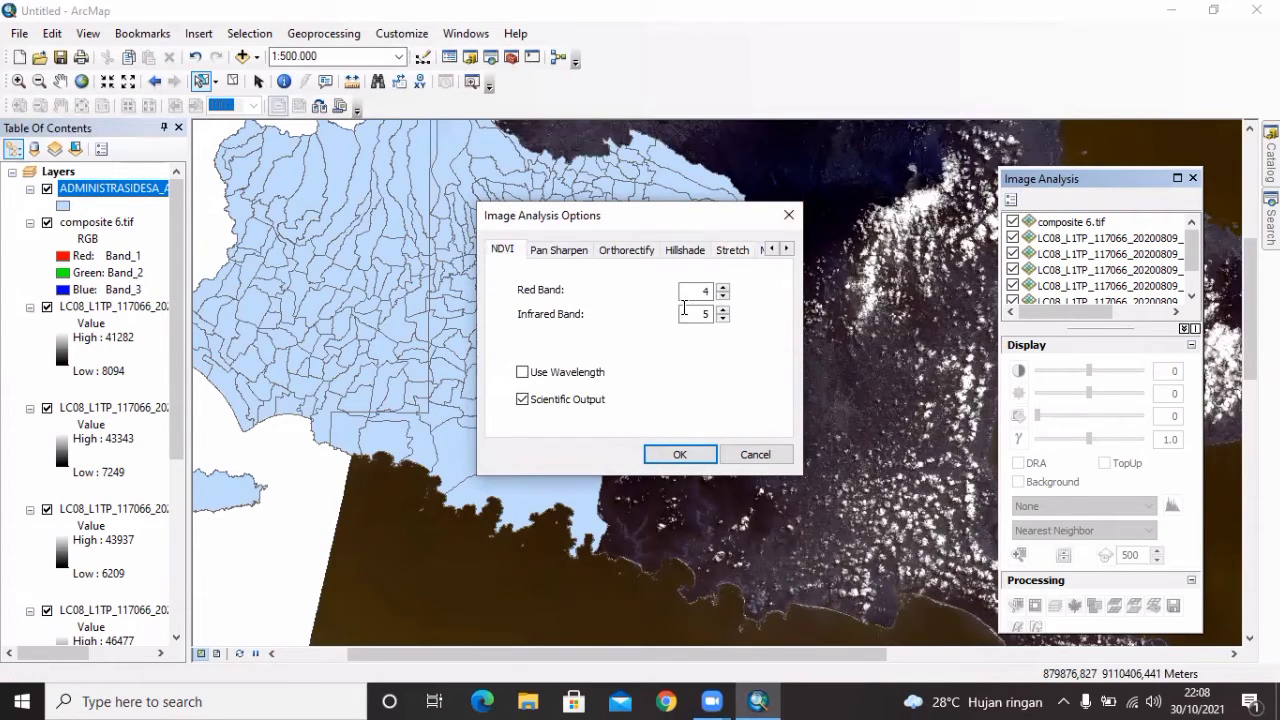
double_click(704, 291)
key("BackSpace")
type("4")
left_click(680, 455)
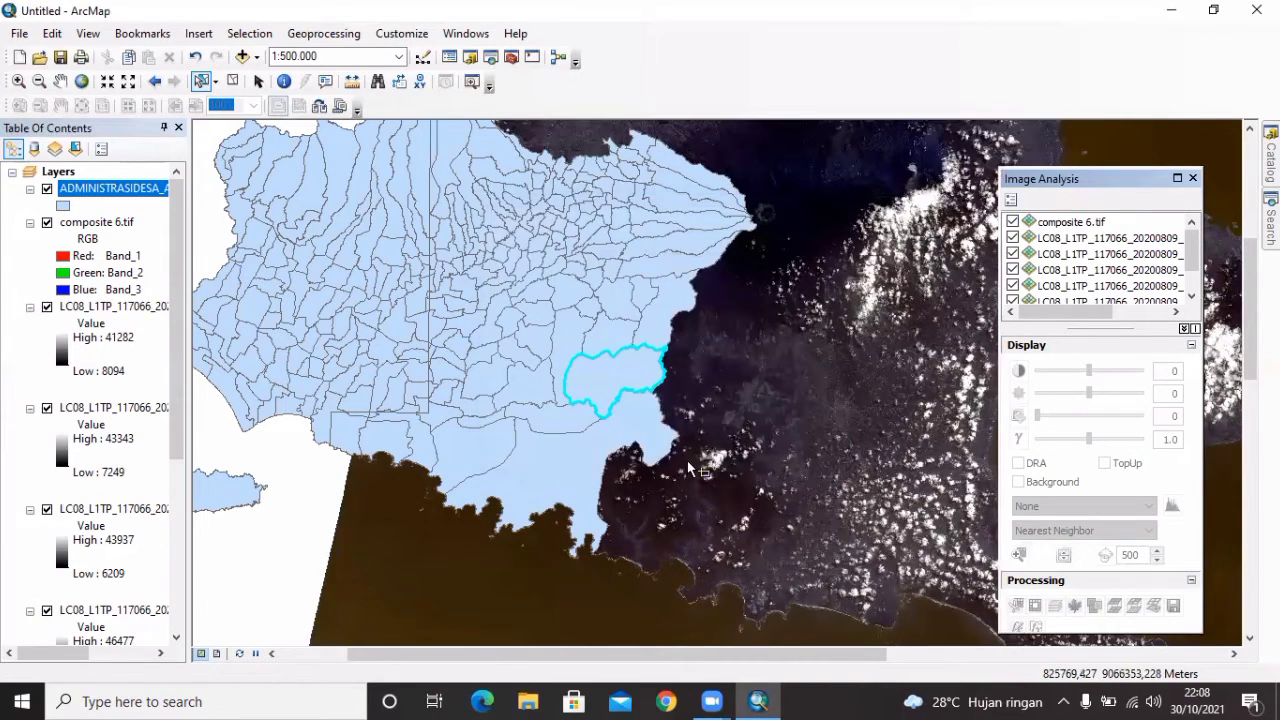
- Clip composite 6.tif to the selected village polygon, compute the NDVI of the clipped raster, and close Image Analysis
left_click(1060, 224)
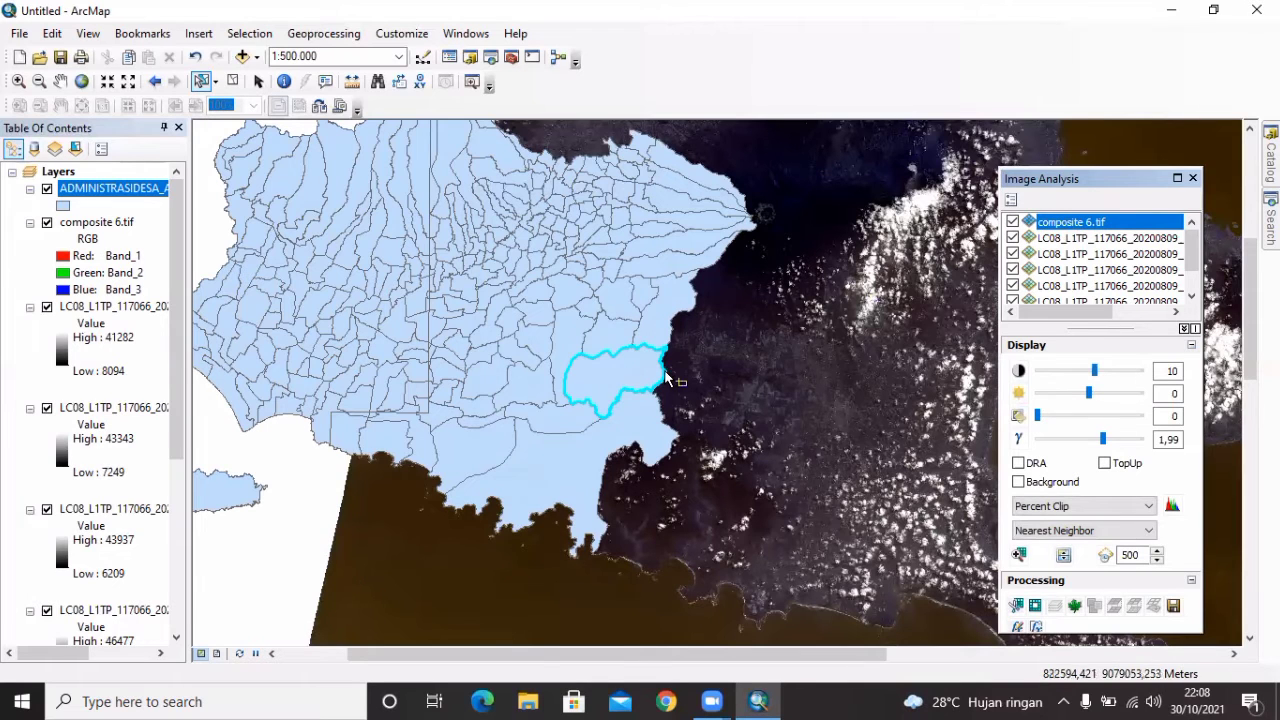
left_click(1019, 610)
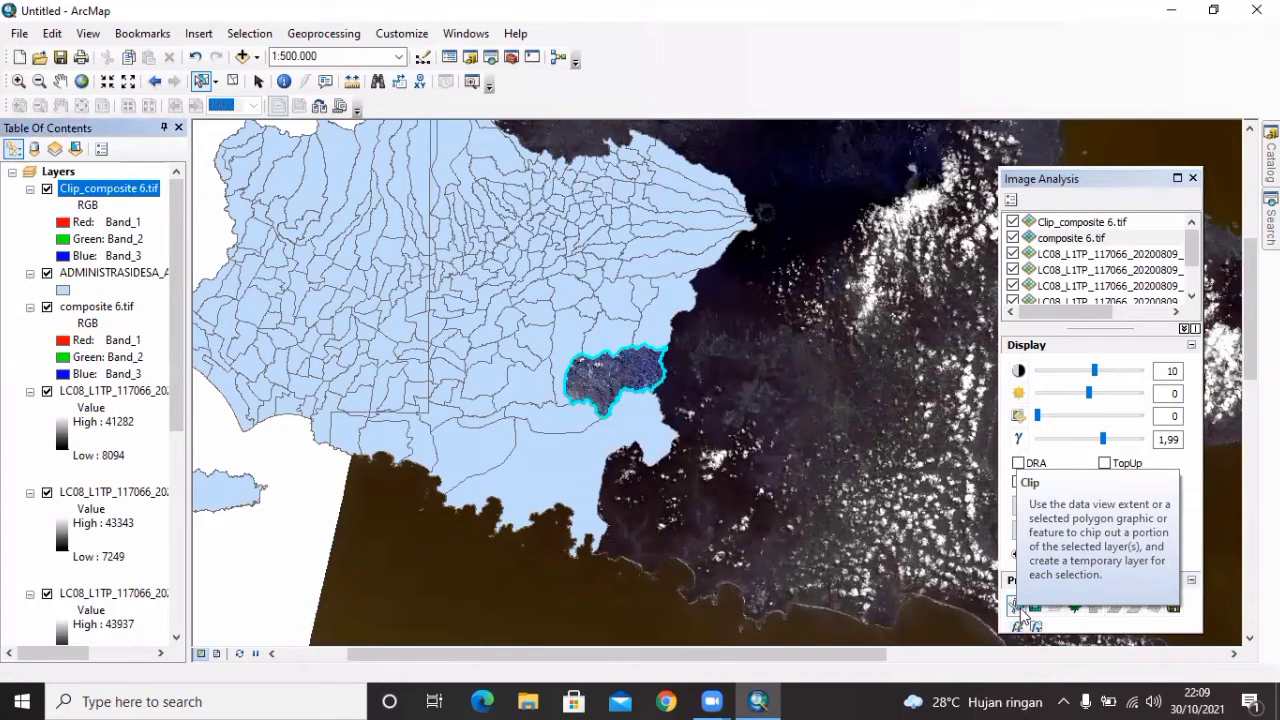
left_click(1131, 223)
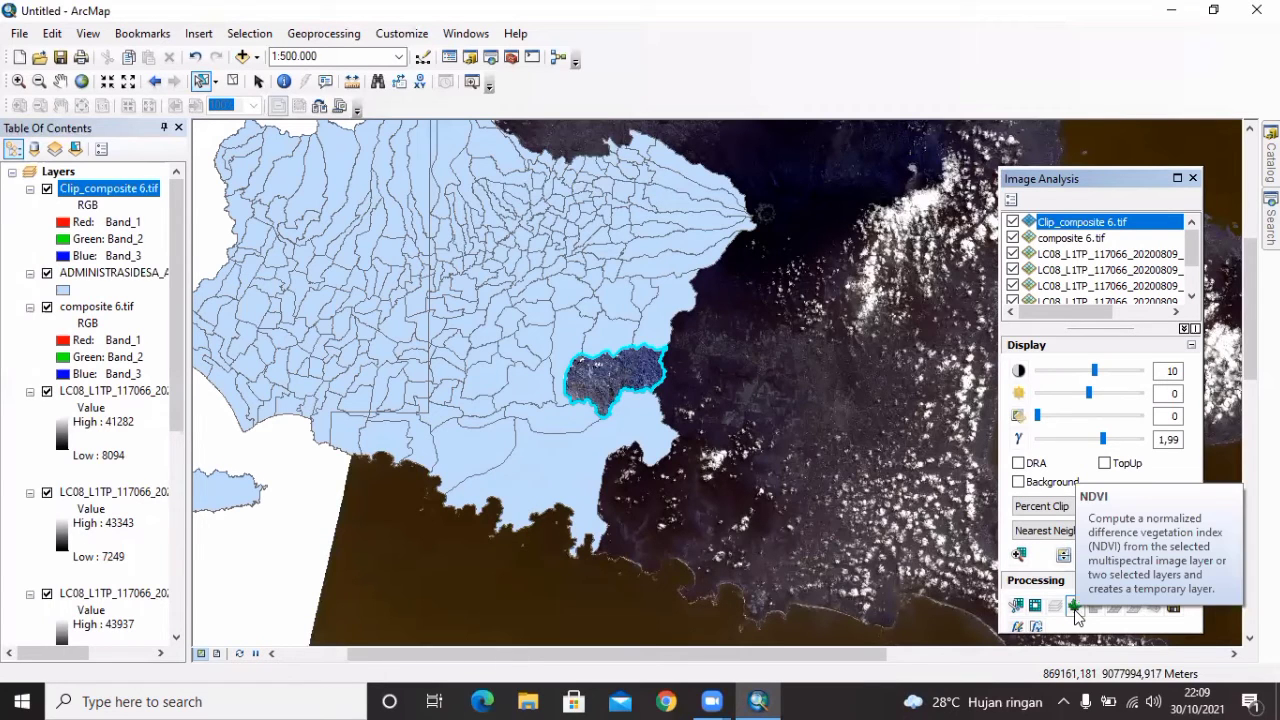
left_click(1074, 608)
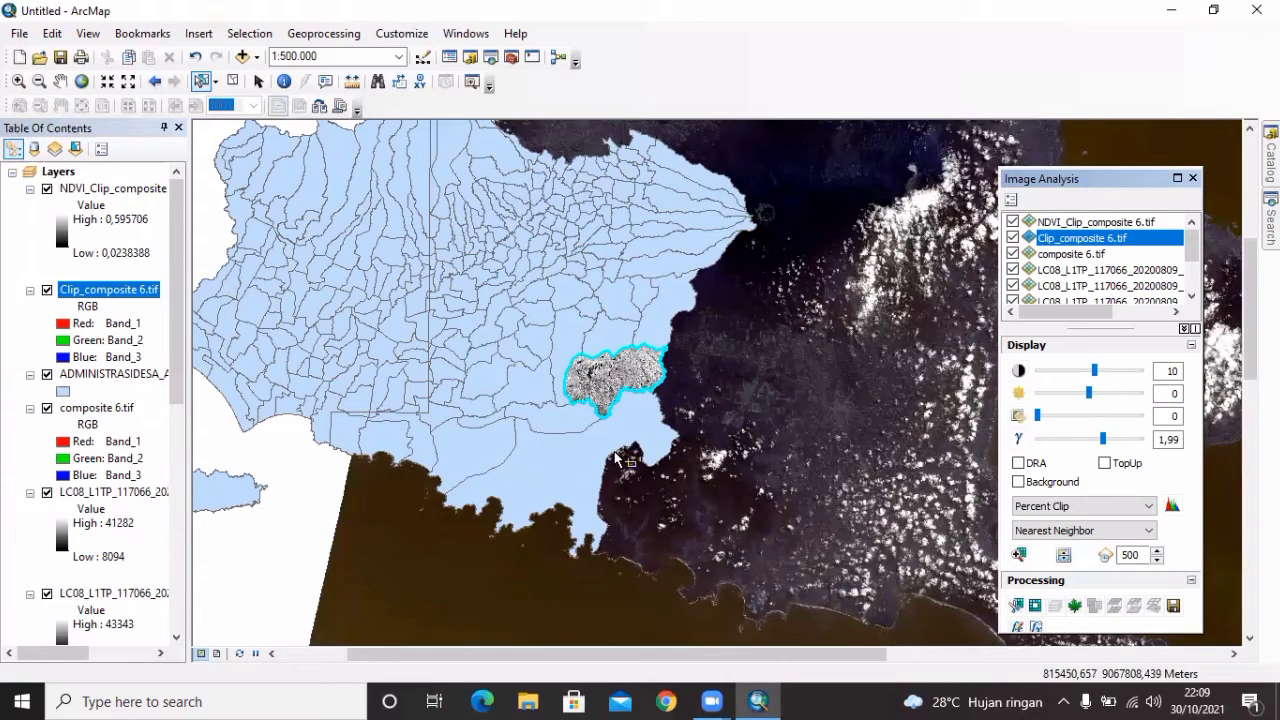
left_click(1192, 178)
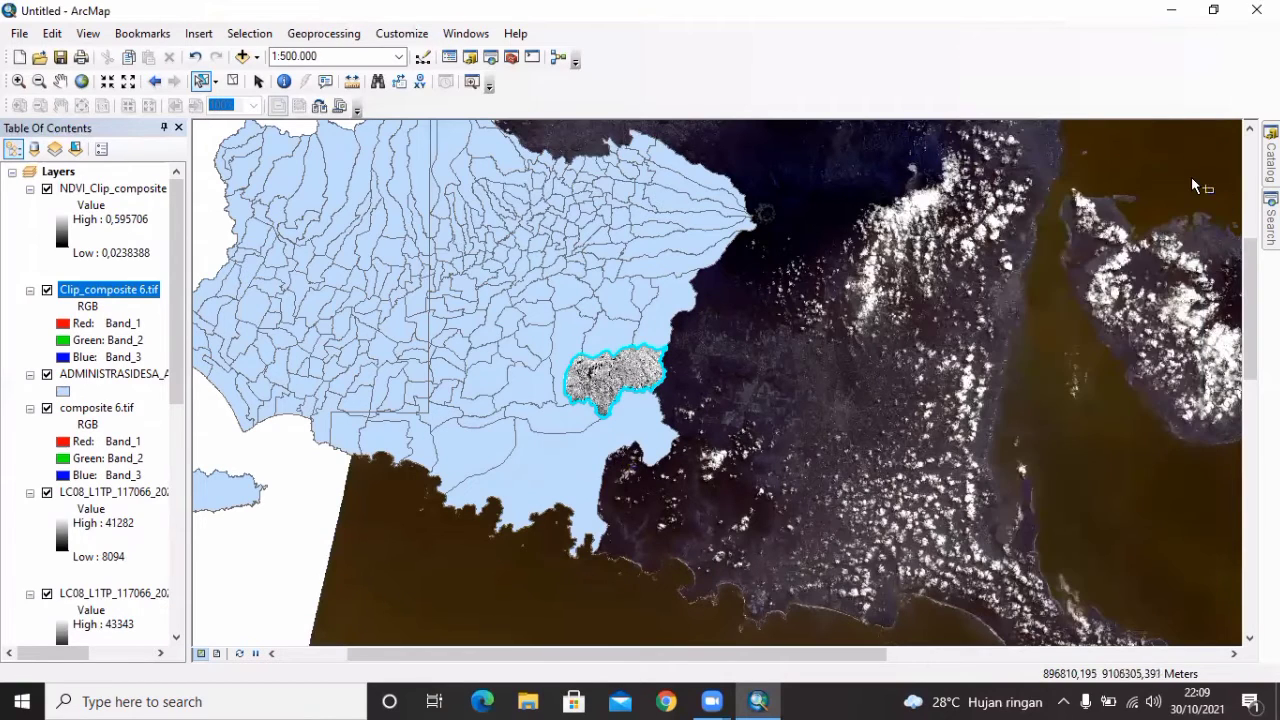
- Turn off the ADMINISTRASIDESA_AR_25K, composite 6.tif and Landsat band layers, collapsing their legends in the layer list
left_click(47, 374)
left_click(31, 374)
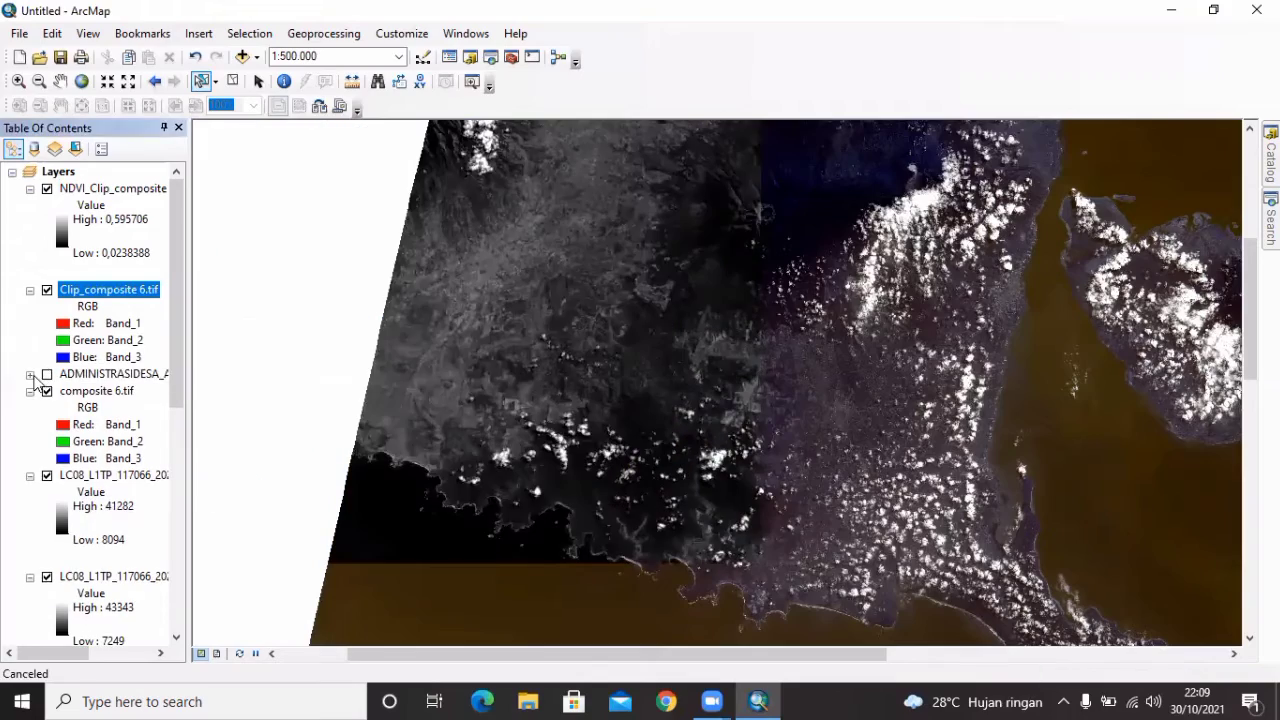
left_click(47, 391)
left_click(30, 391)
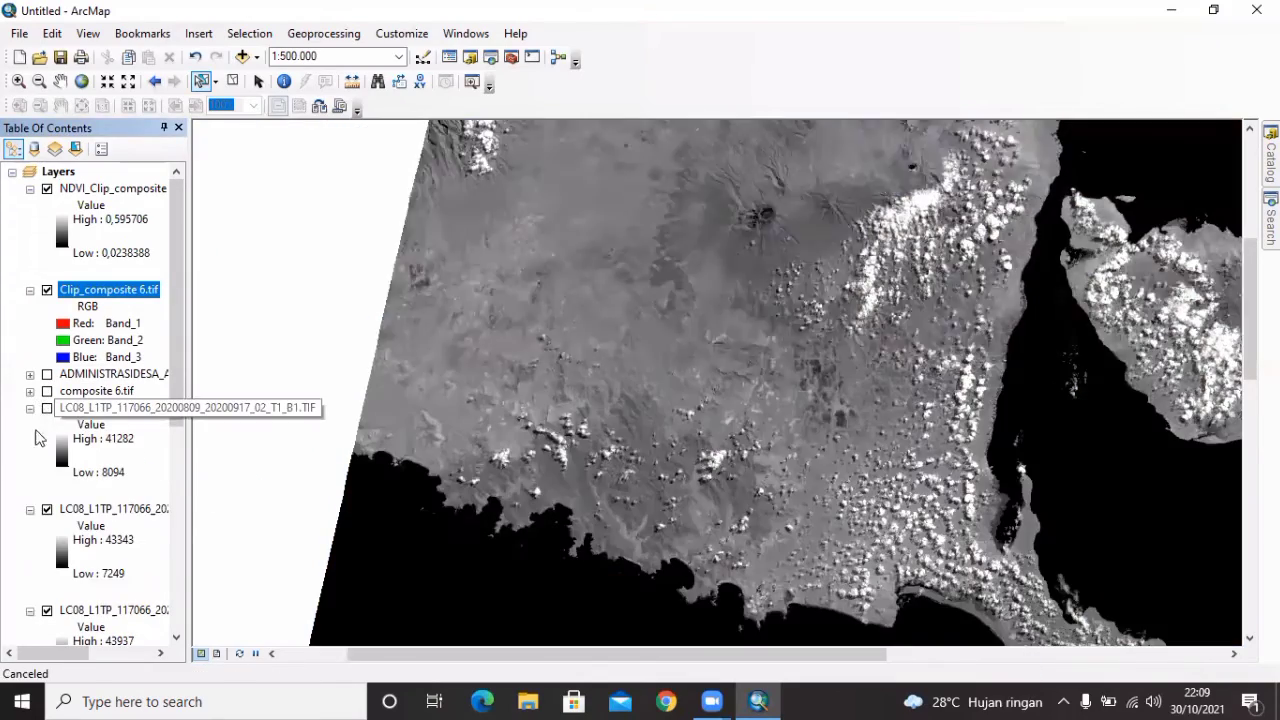
left_click(47, 509)
left_click(30, 510)
left_click(47, 526)
left_click(30, 526)
left_click(47, 543)
left_click(30, 543)
left_click(30, 560)
left_click(47, 560)
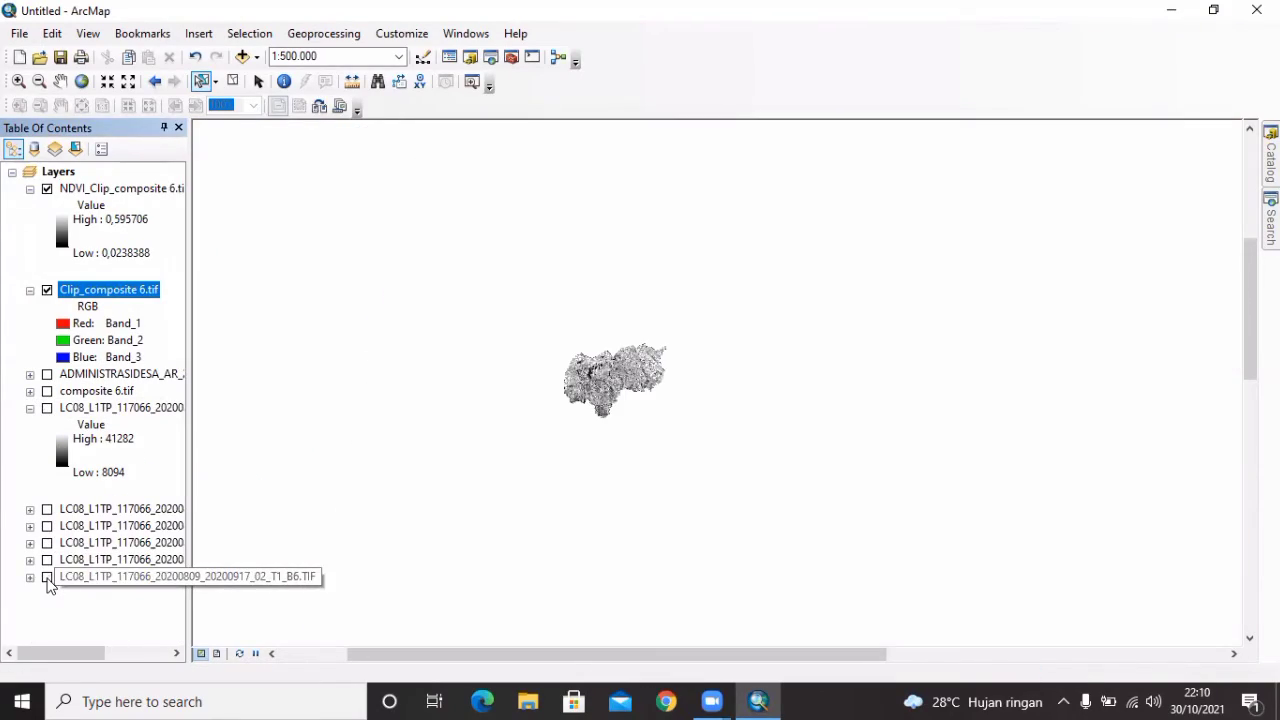
- Remove every layer except NDVI_Clip_composite 6.tif from the map and zoom to the extent of that layer
left_click(138, 290, "shift")
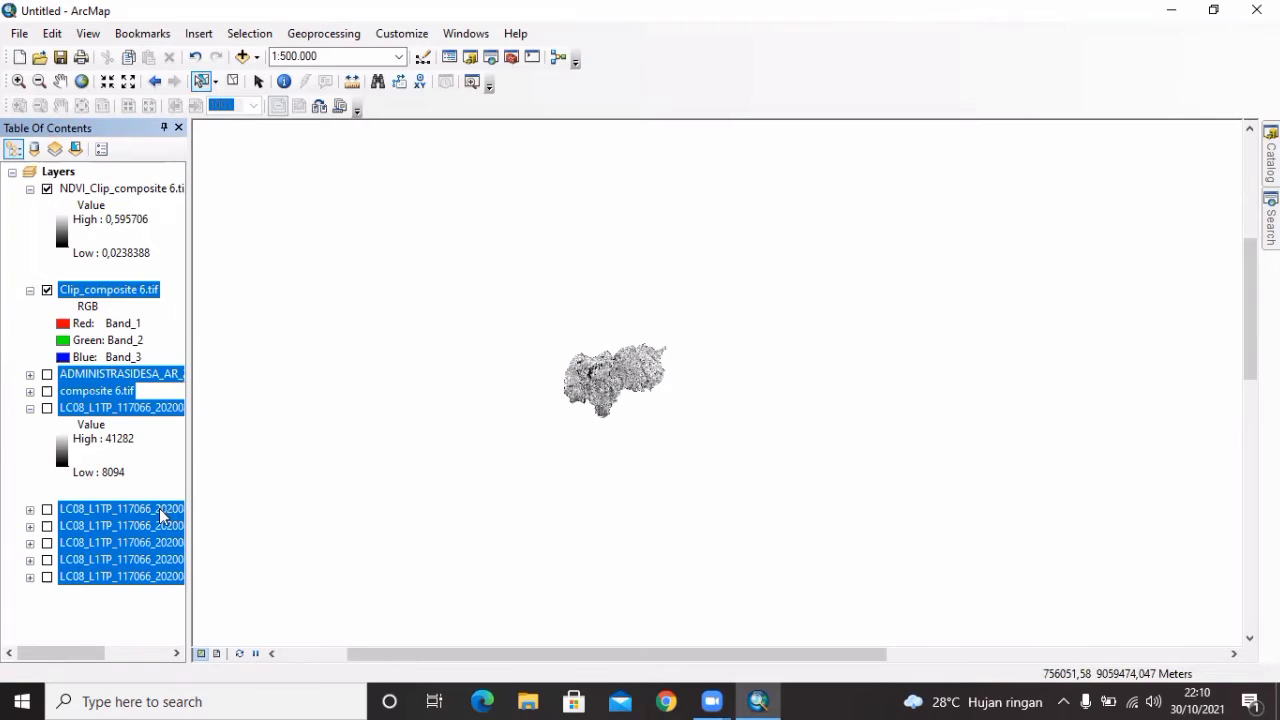
right_click(163, 515)
left_click(247, 362)
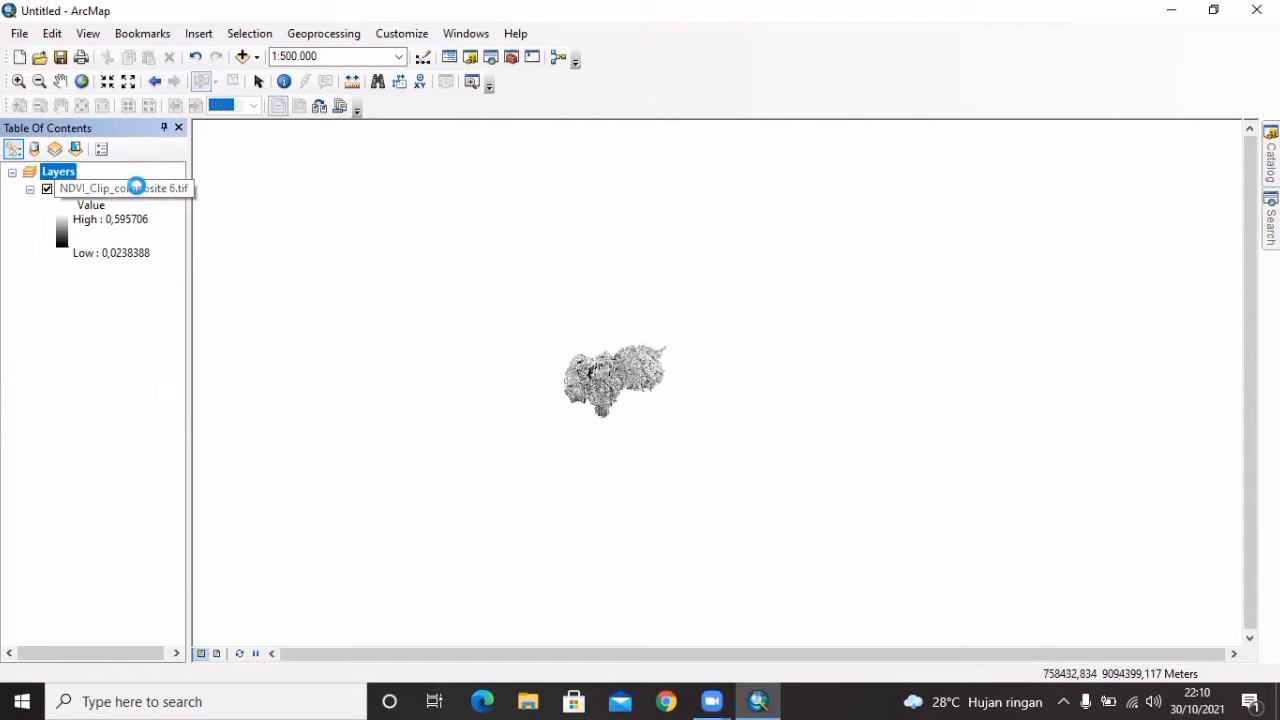
right_click(137, 186)
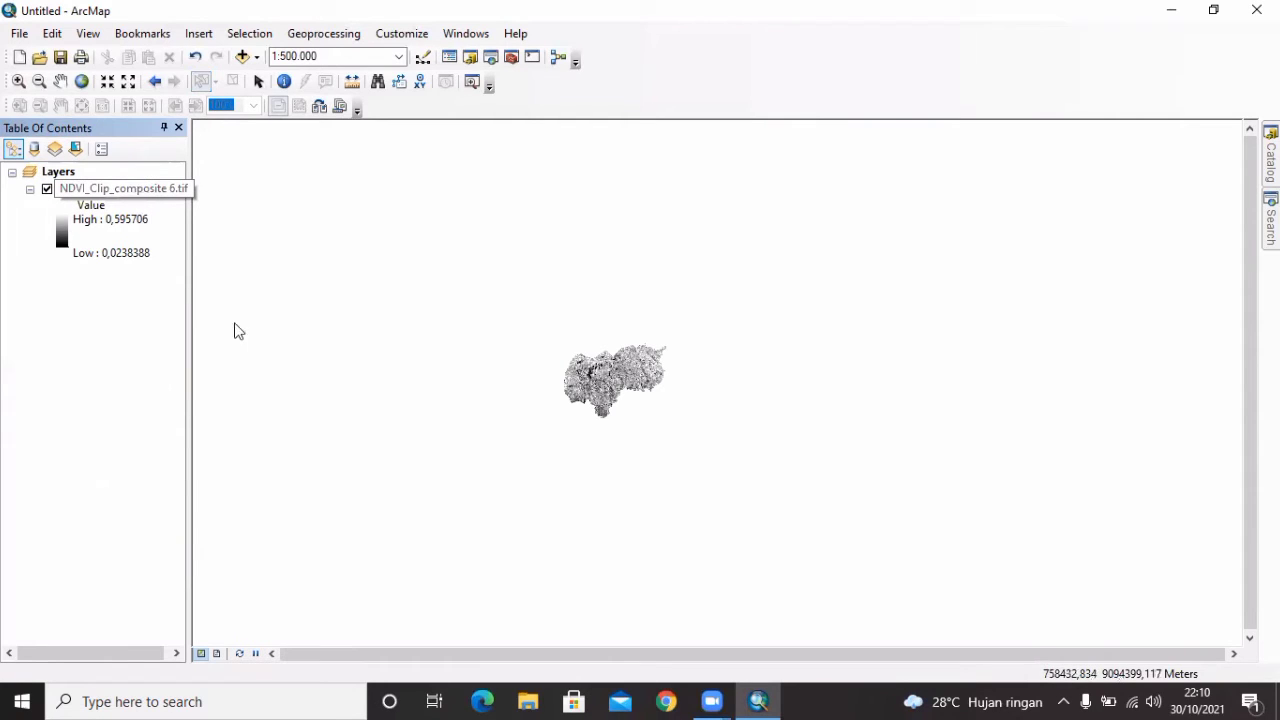
left_click(225, 287)
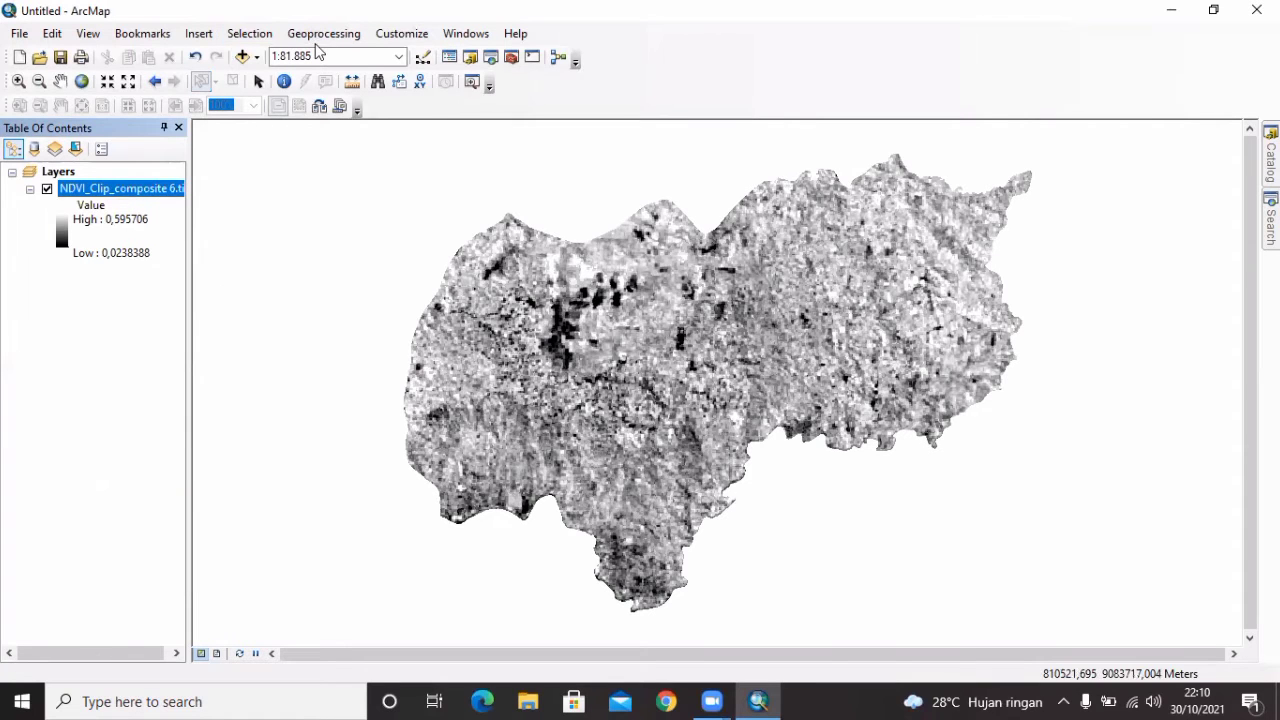
- Open the Spatial Analyst Reclassify tool with NDVI_Clip_composite 6.tif as input raster and open its classification settings
left_click(511, 59)
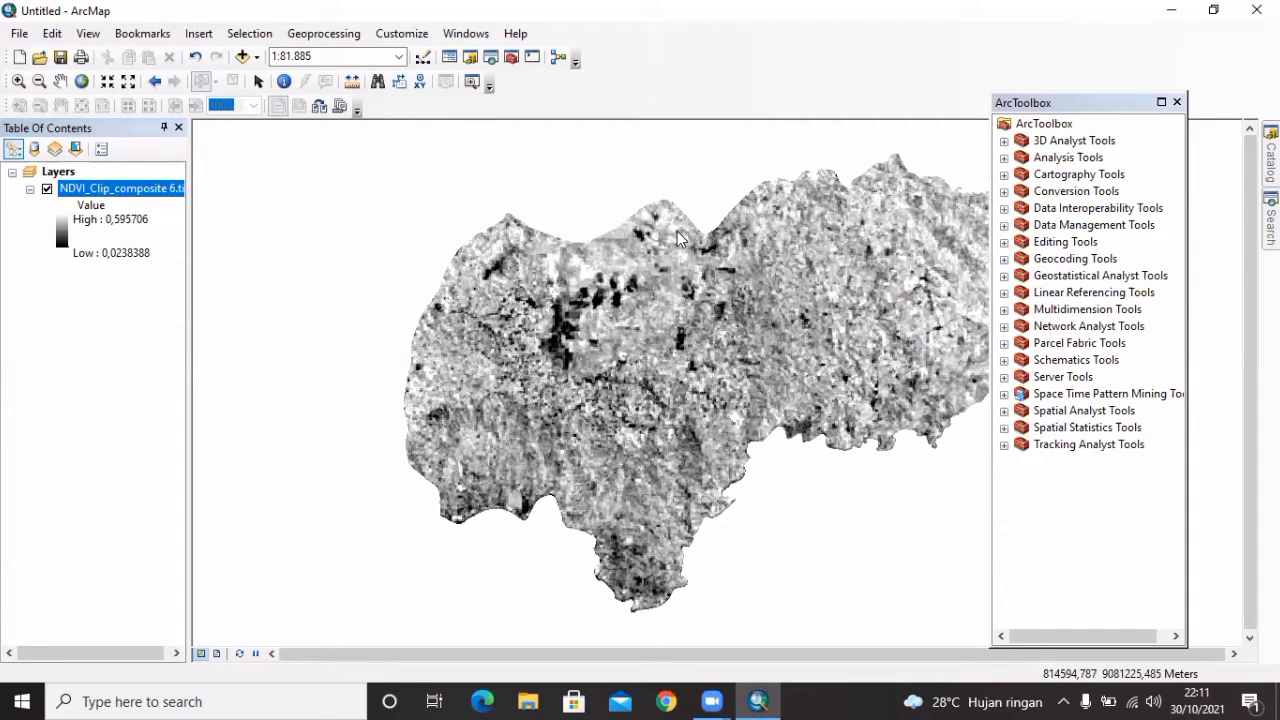
left_click(1004, 410)
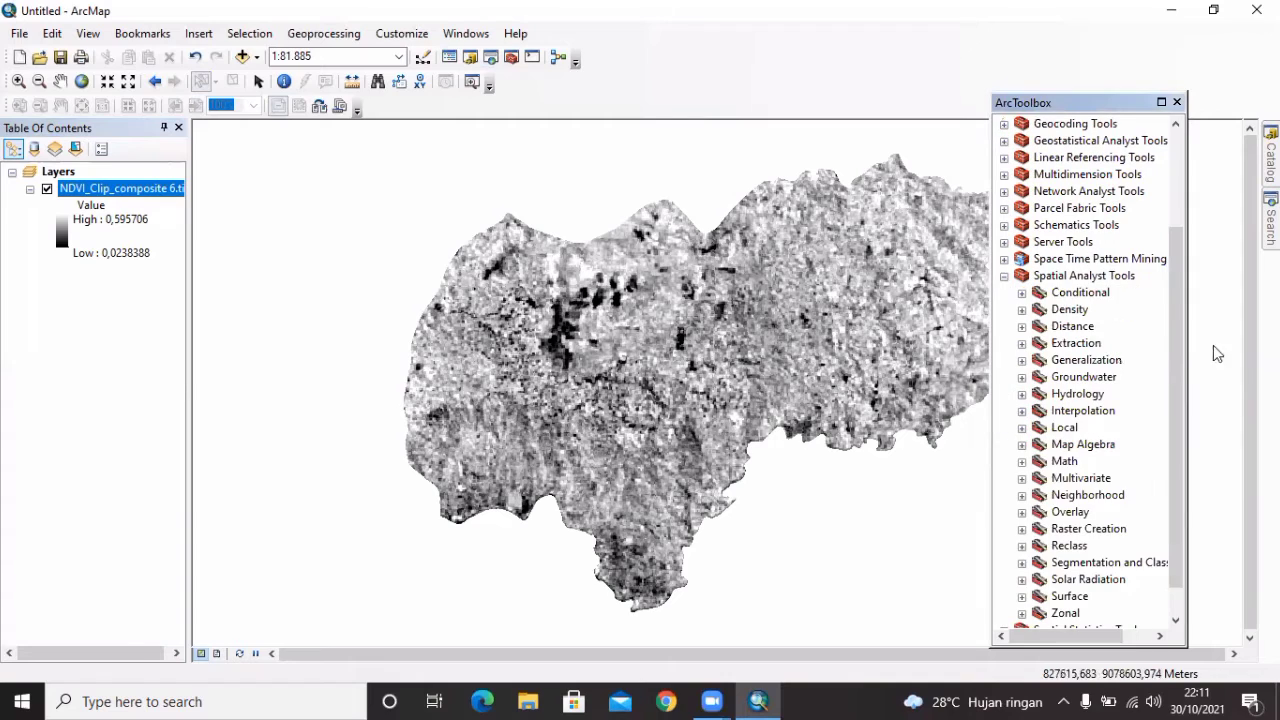
left_click_drag(1177, 341, 1181, 388)
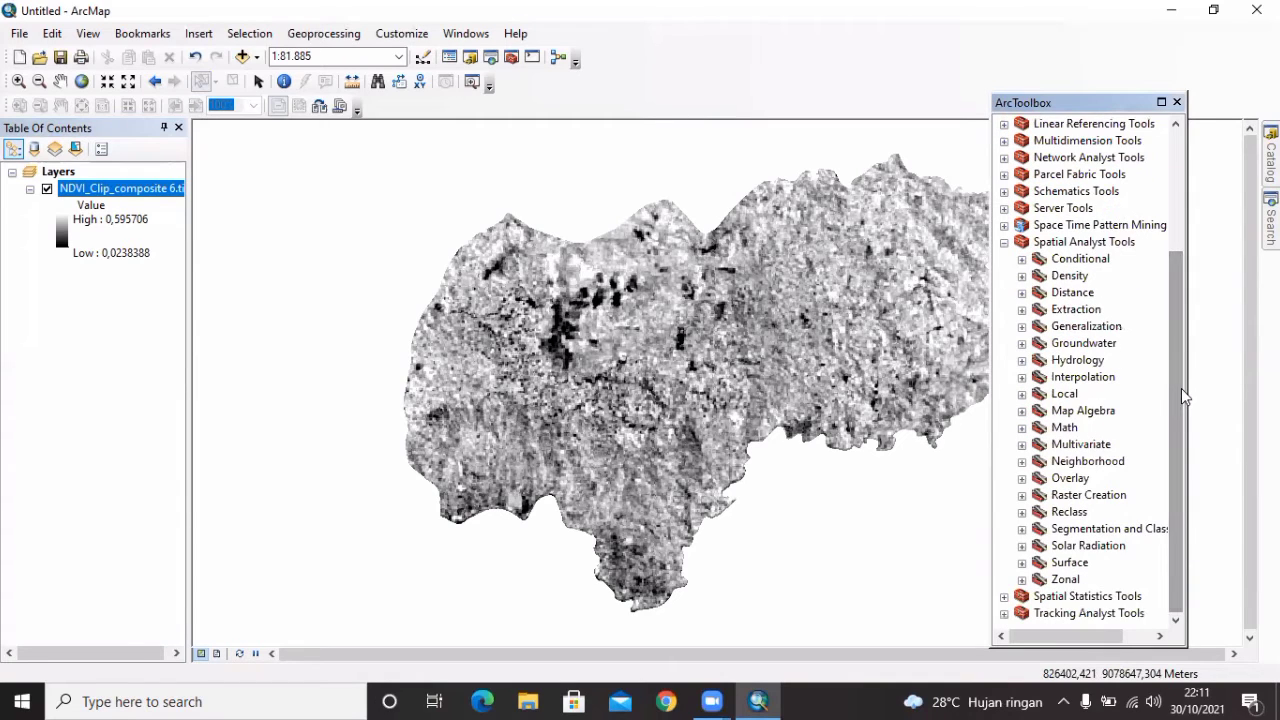
left_click(1022, 513)
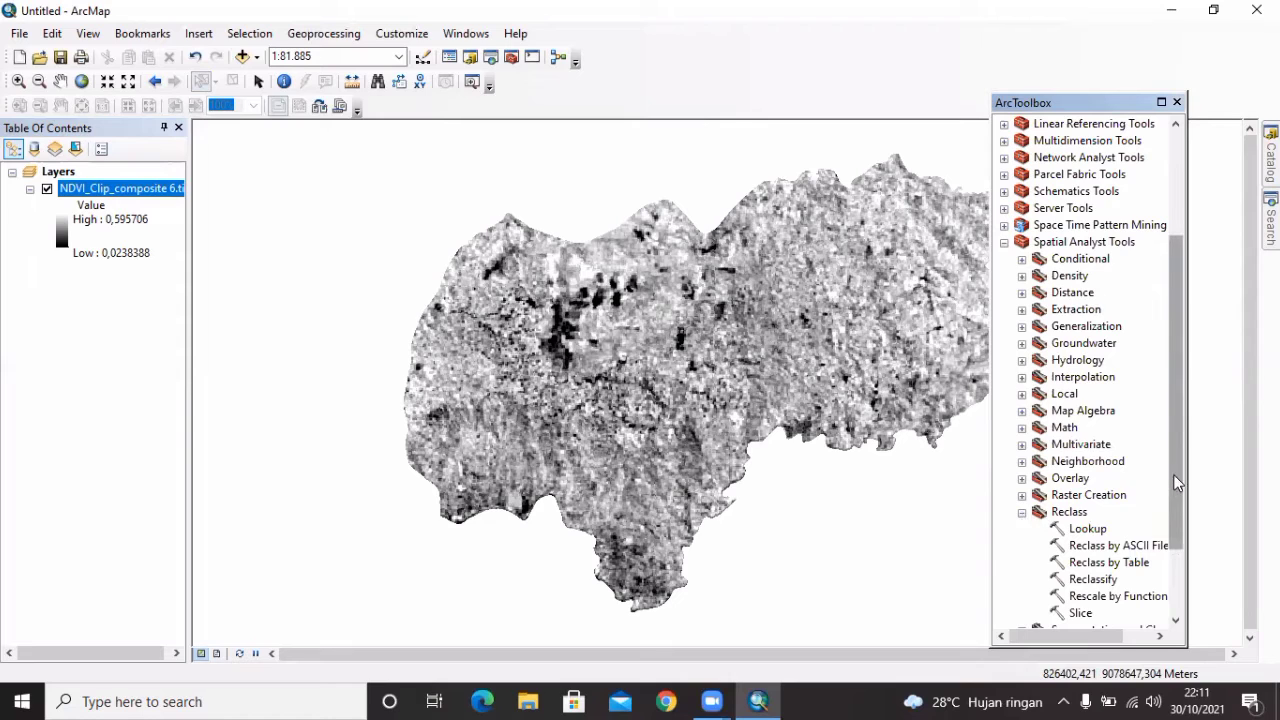
left_click_drag(1173, 474, 1175, 540)
left_click(1100, 478)
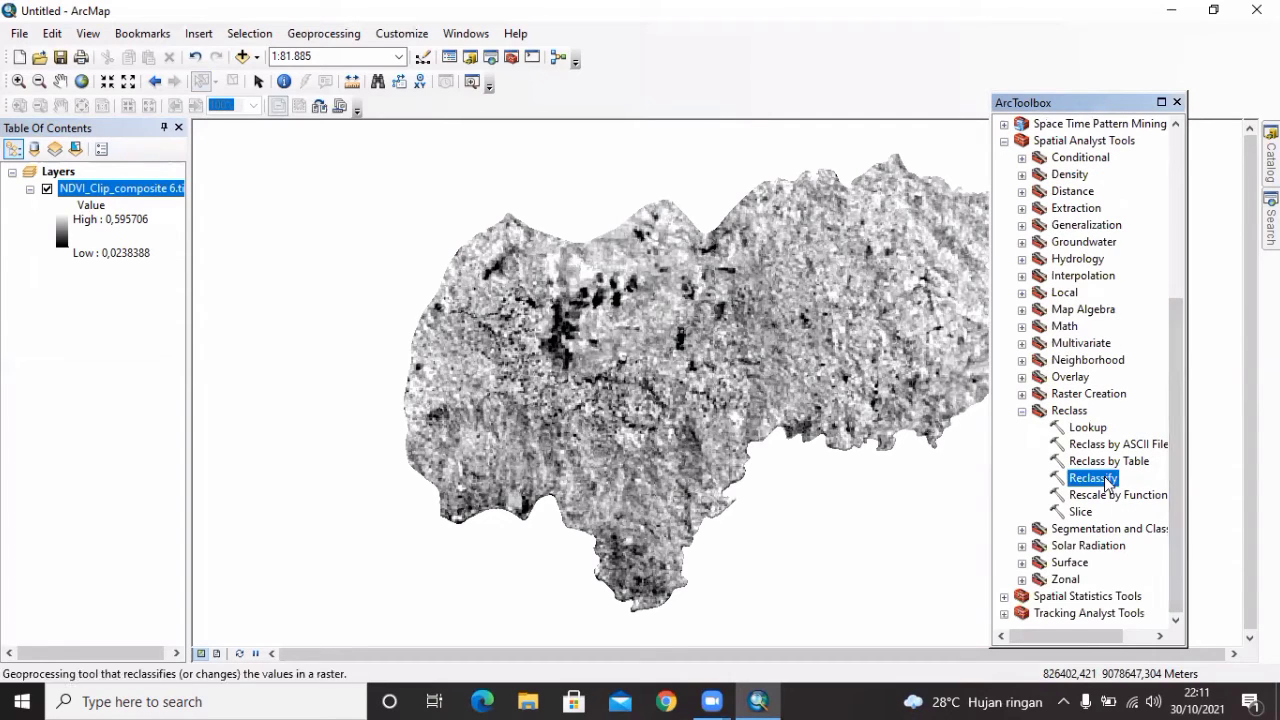
double_click(1100, 478)
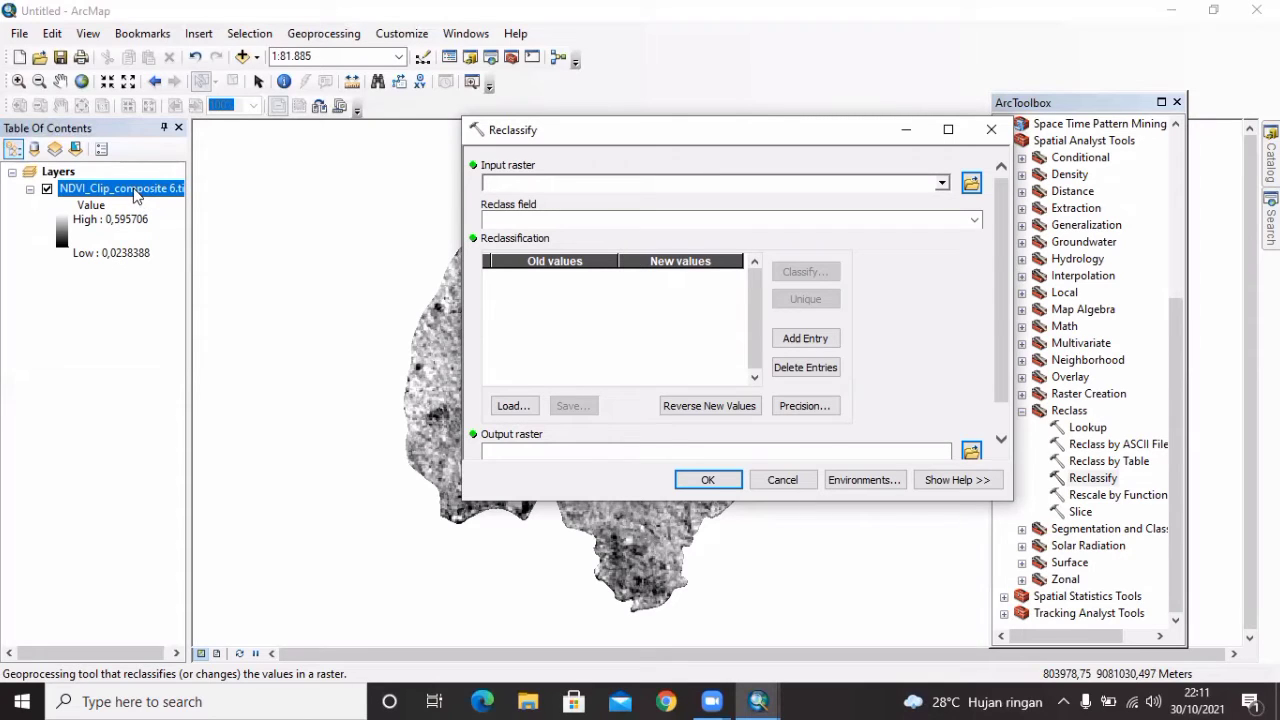
left_click_drag(135, 195, 540, 182)
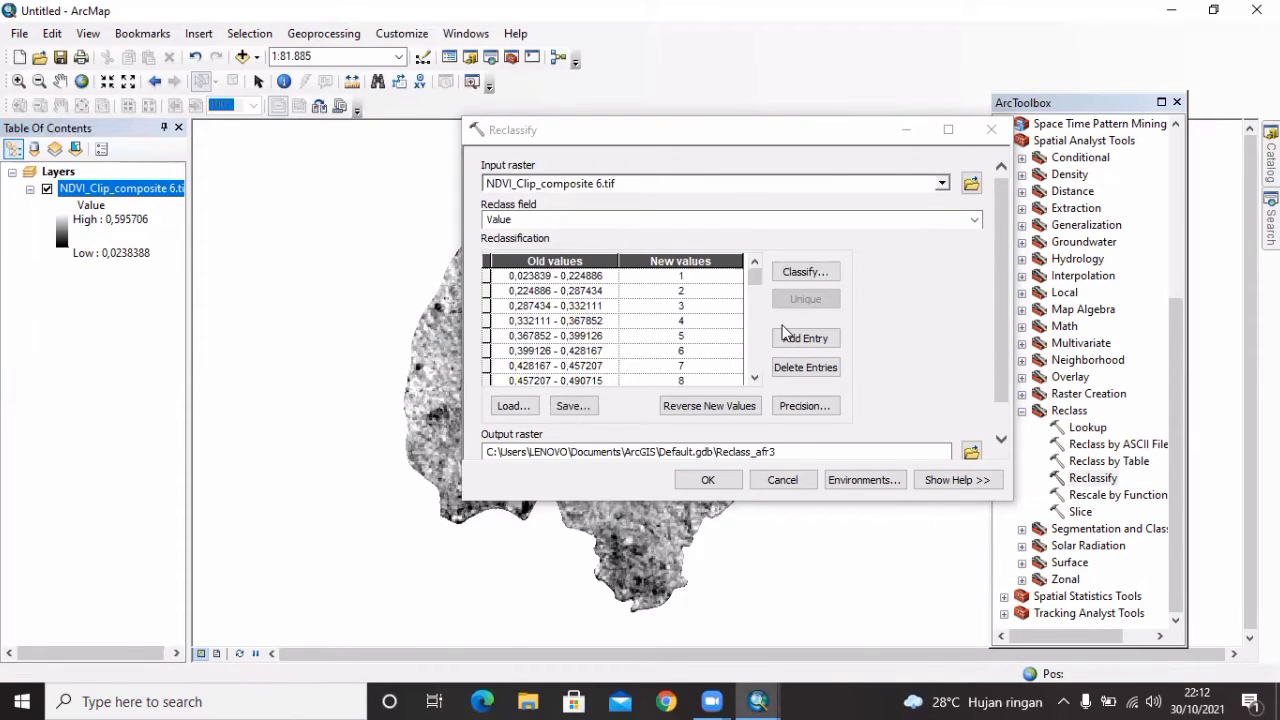
left_click(816, 273)
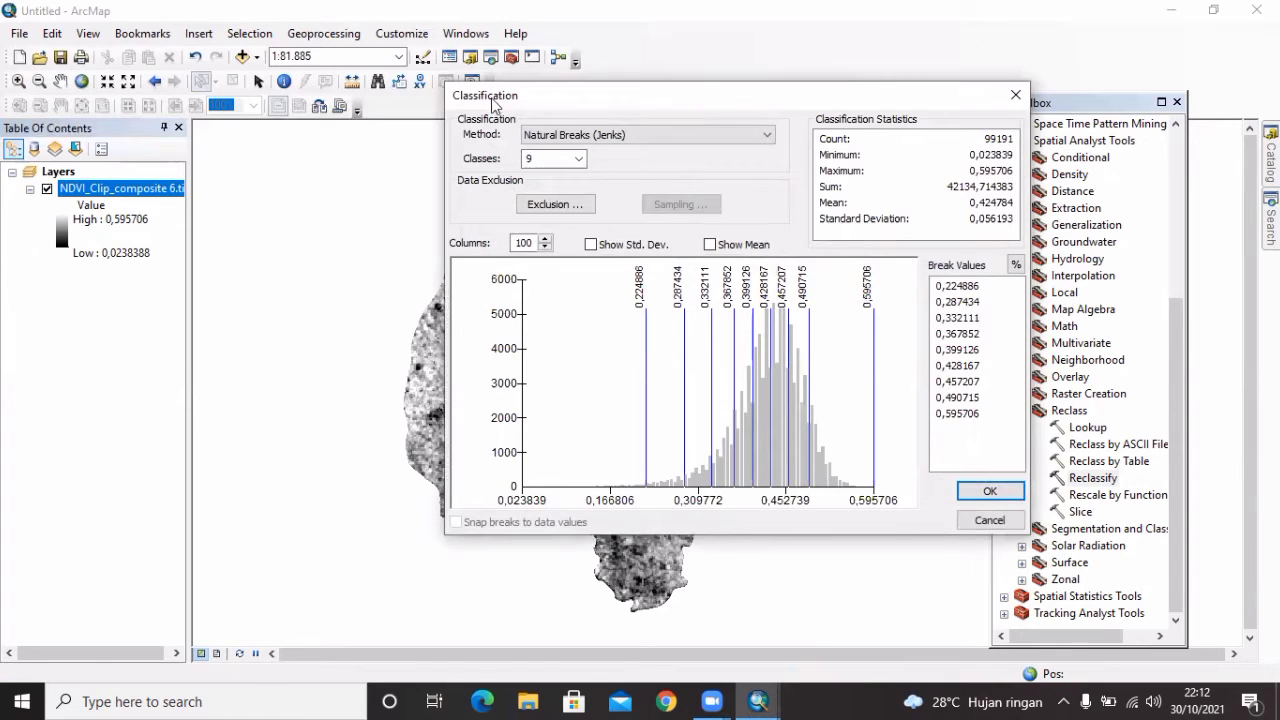
- Set the classification to 3 classes with the first break value at 0,05 and the second at 0,25
left_click(578, 160)
left_click(558, 184)
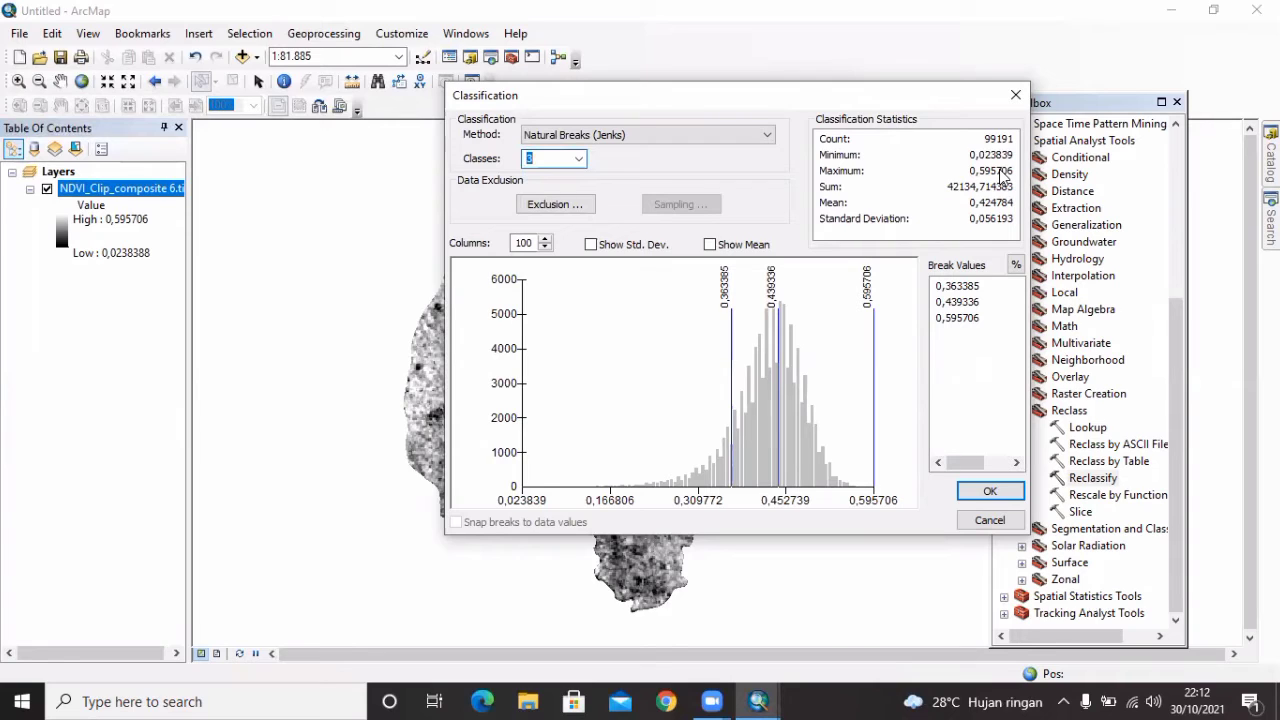
left_click(968, 285)
double_click(966, 286)
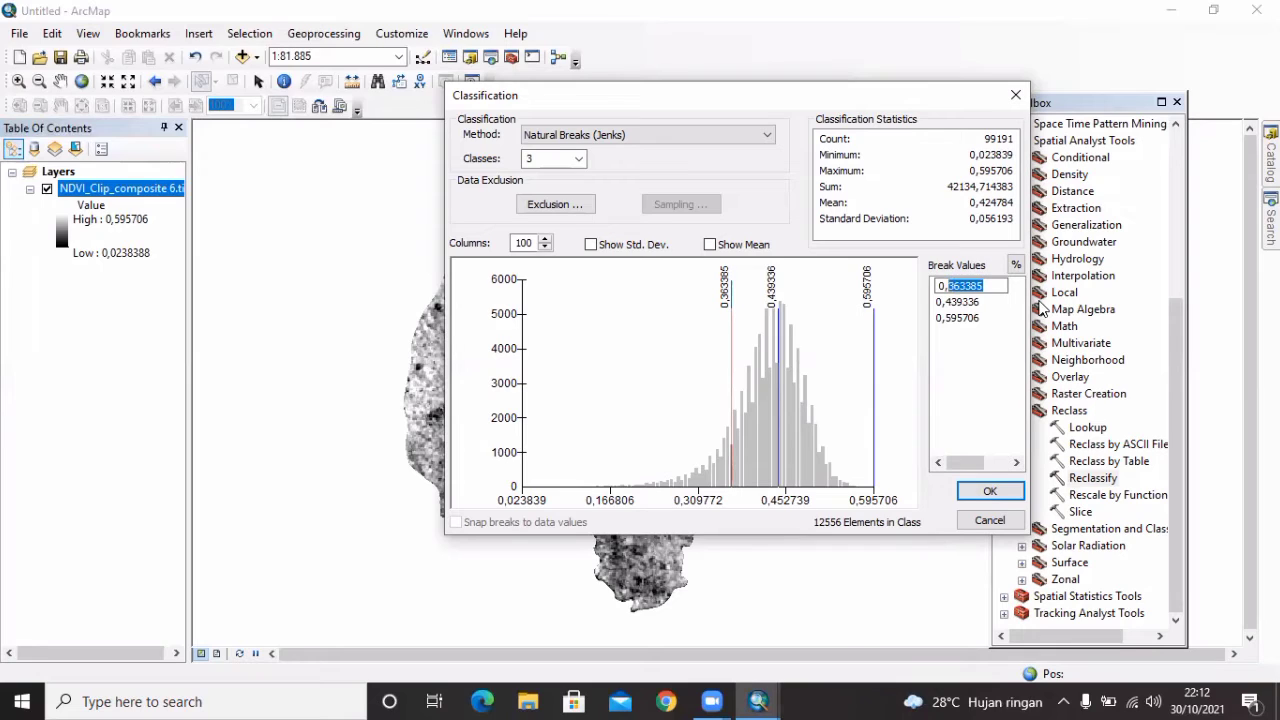
type("05")
left_click(976, 303)
left_click_drag(984, 302, 951, 301)
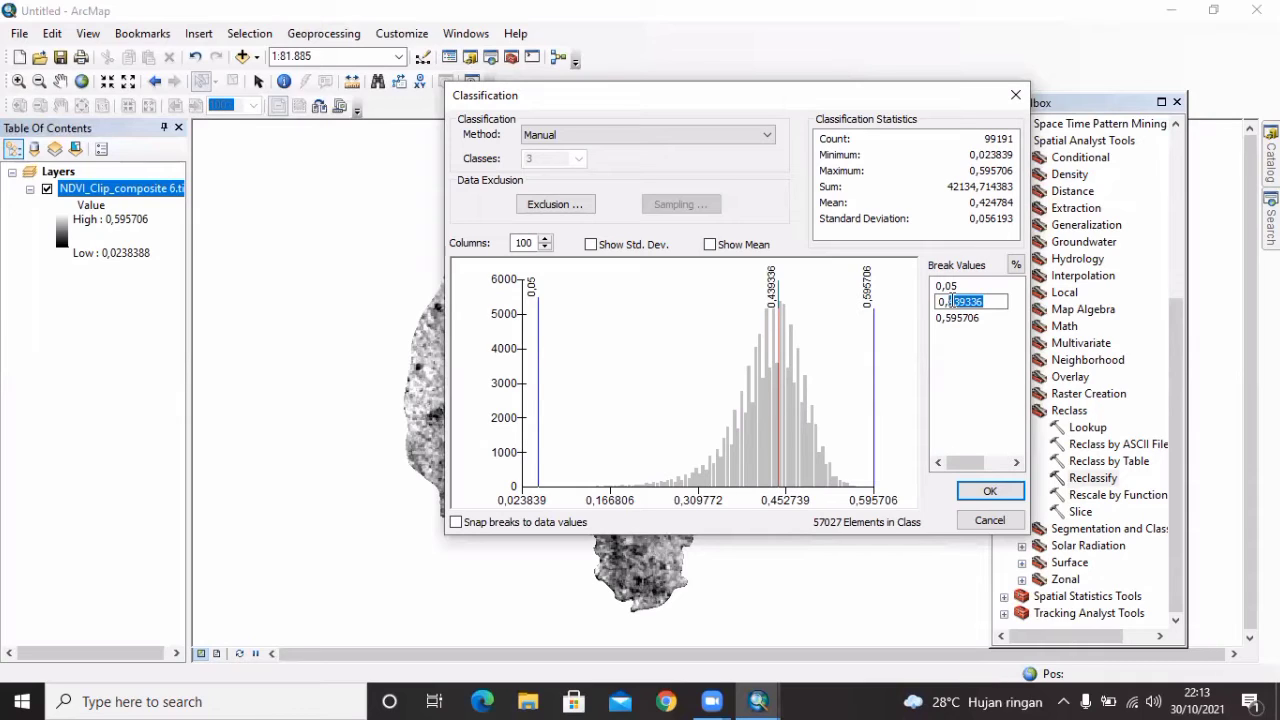
type("25")
key("Return")
left_click(987, 490)
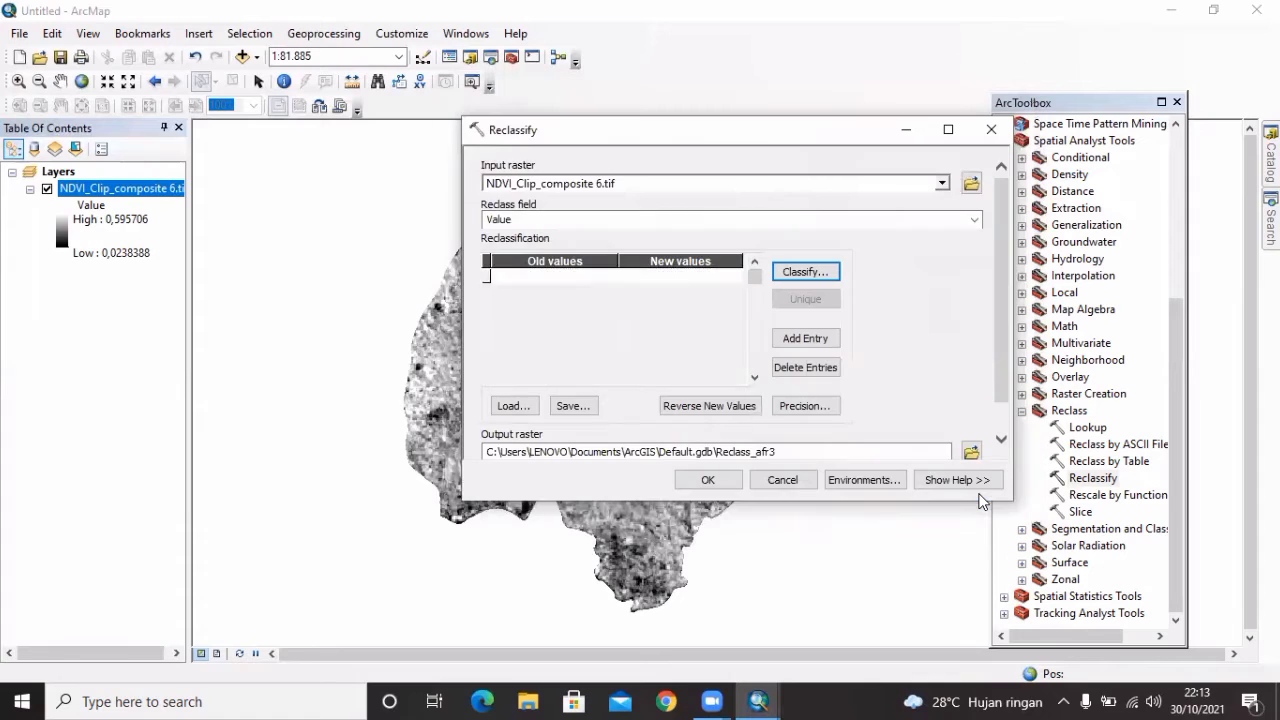
- Run Reclassify on NDVI_Clip_composite 6.tif with the default output raster and close ArcToolbox
left_click(727, 484)
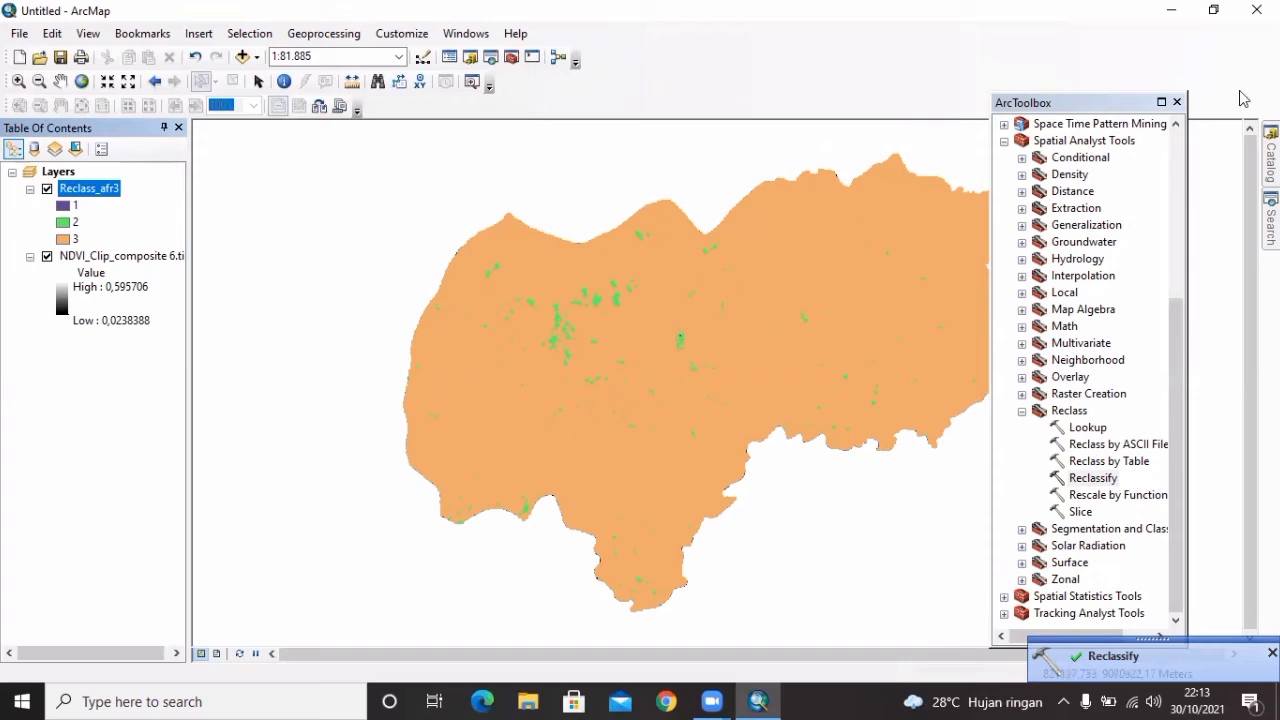
left_click(1178, 103)
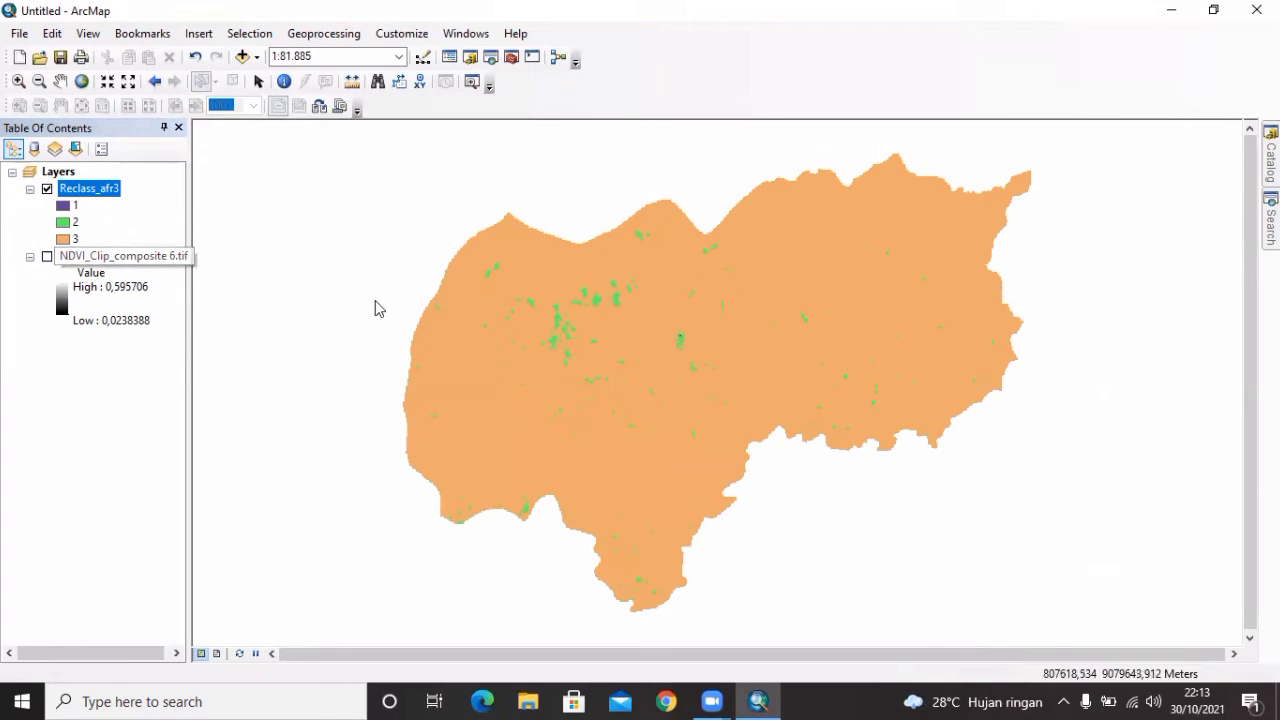
- Set the map page size to A3 landscape, independent of the printer paper settings
left_click(19, 33)
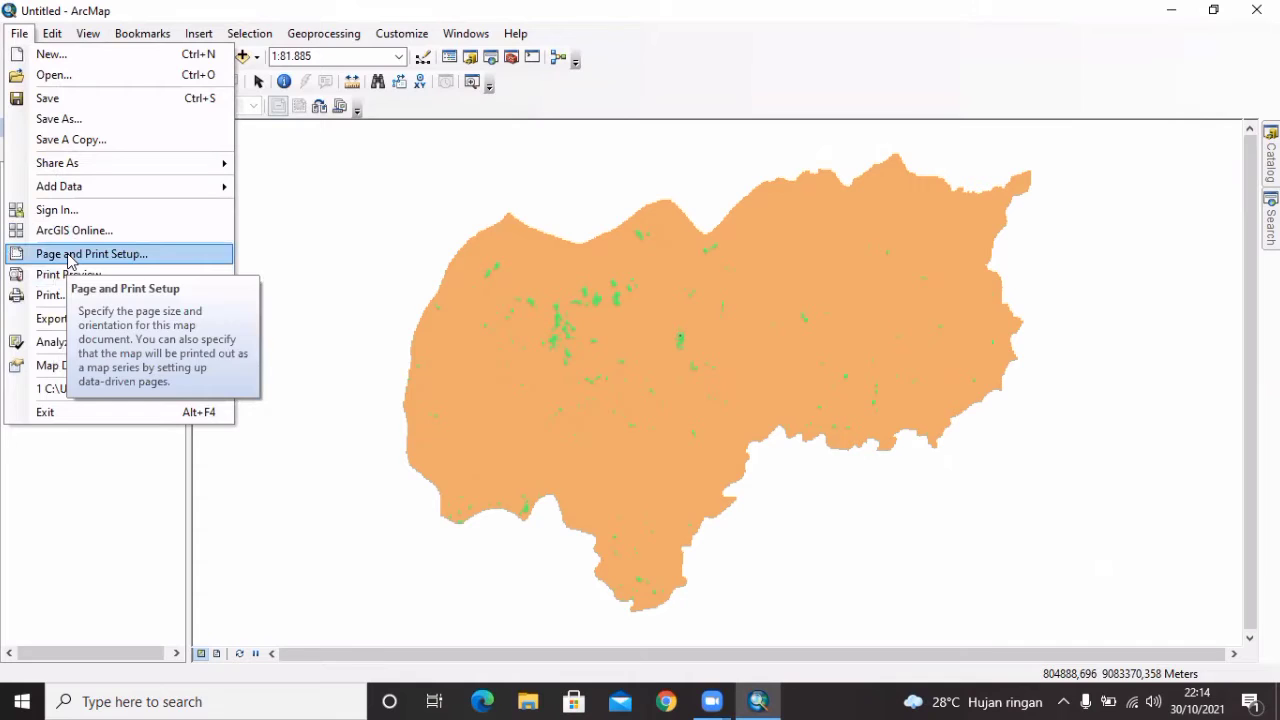
left_click(68, 255)
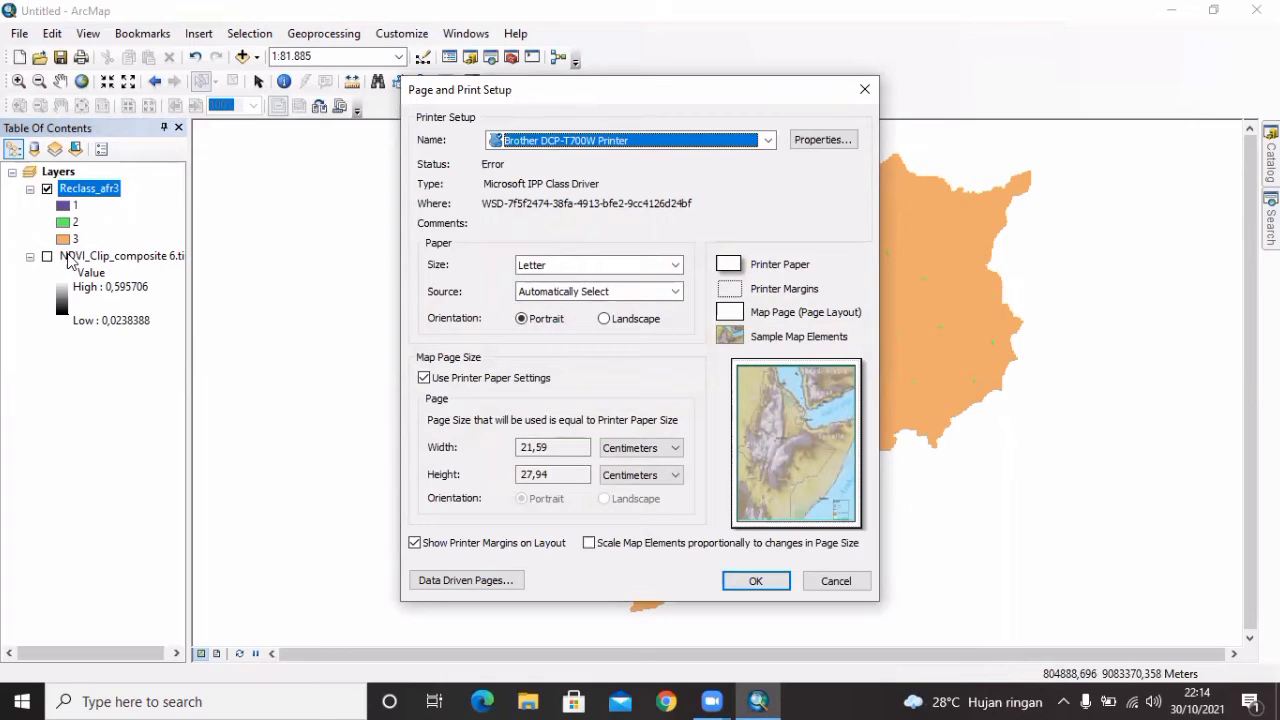
left_click(454, 379)
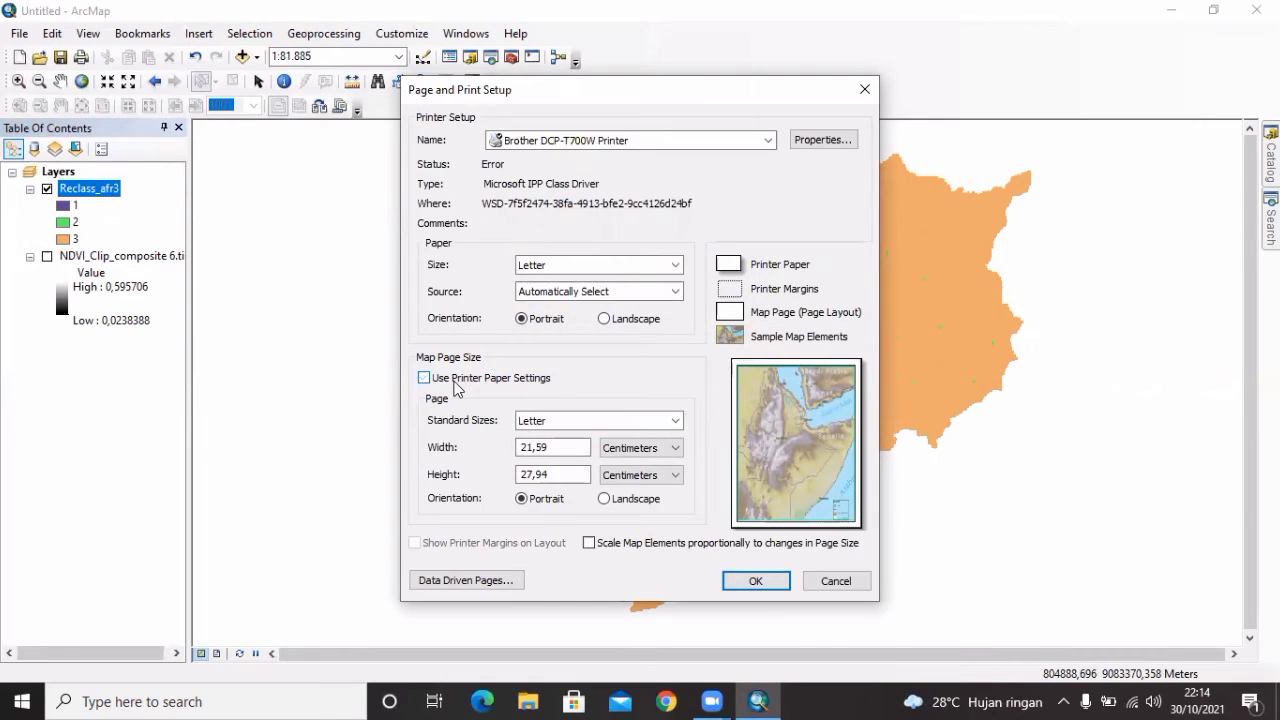
left_click(674, 421)
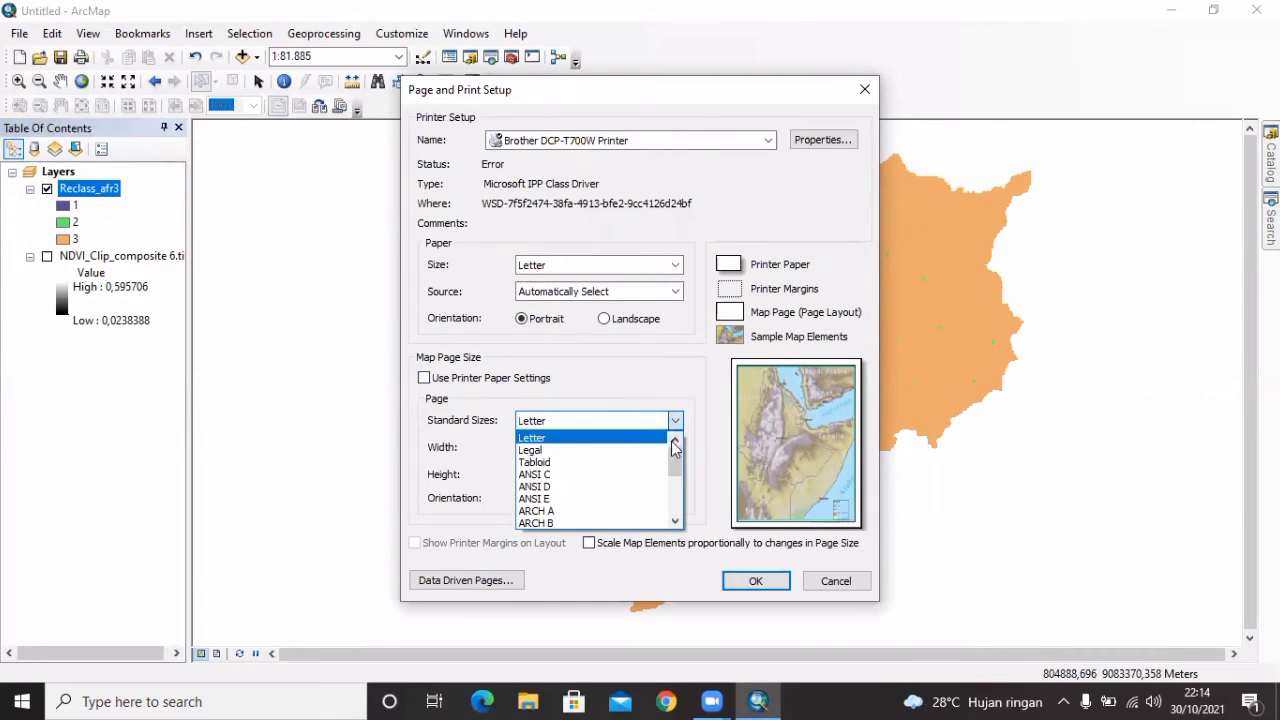
left_click_drag(675, 462, 676, 505)
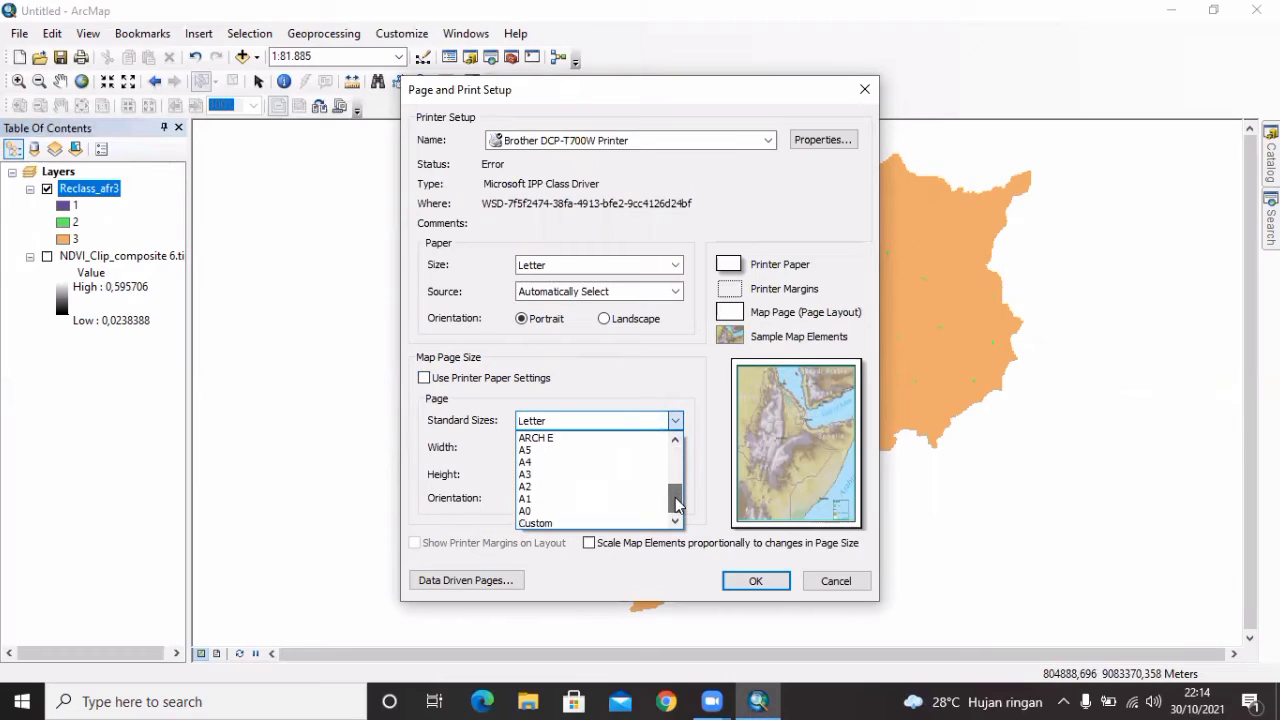
left_click(553, 476)
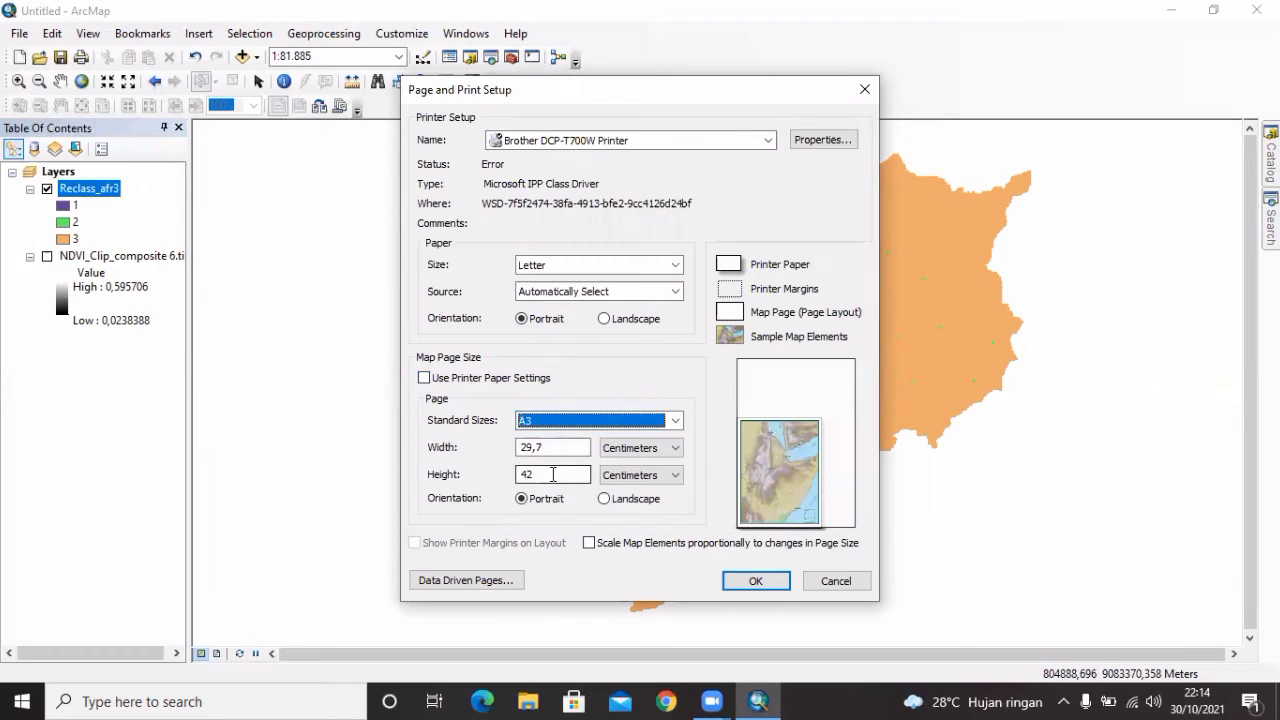
left_click(633, 501)
left_click(633, 501)
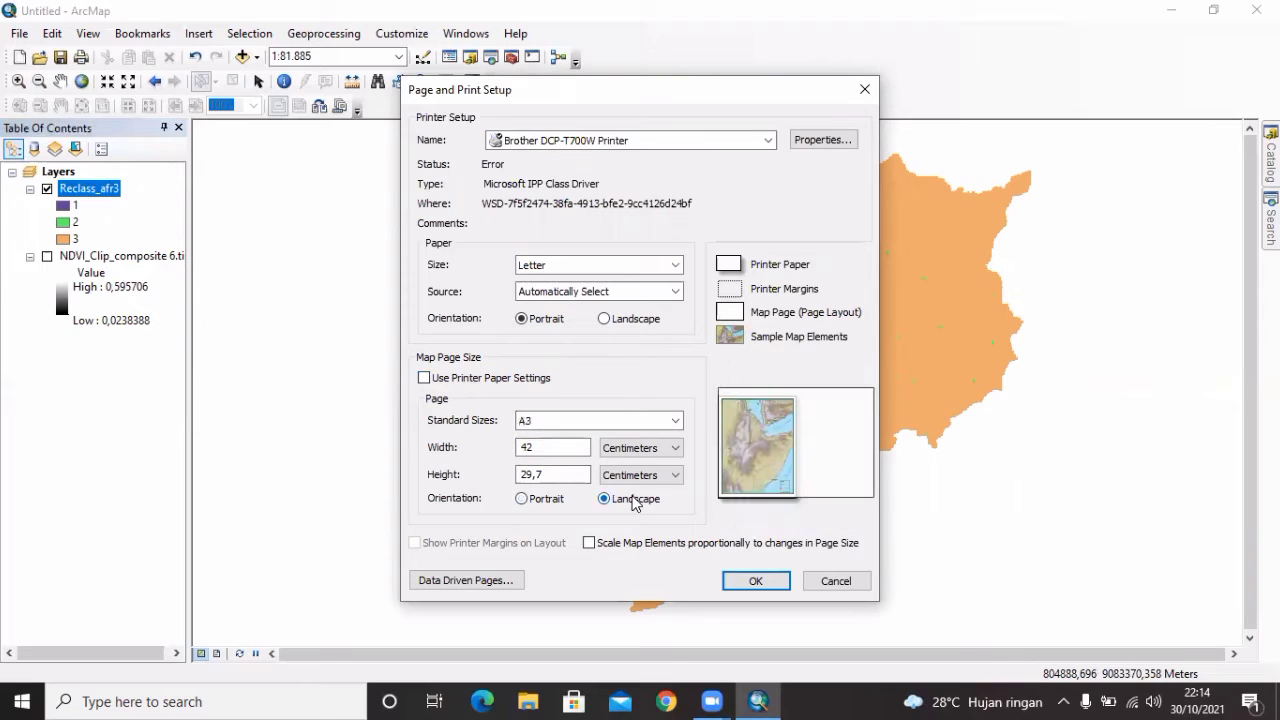
left_click(757, 582)
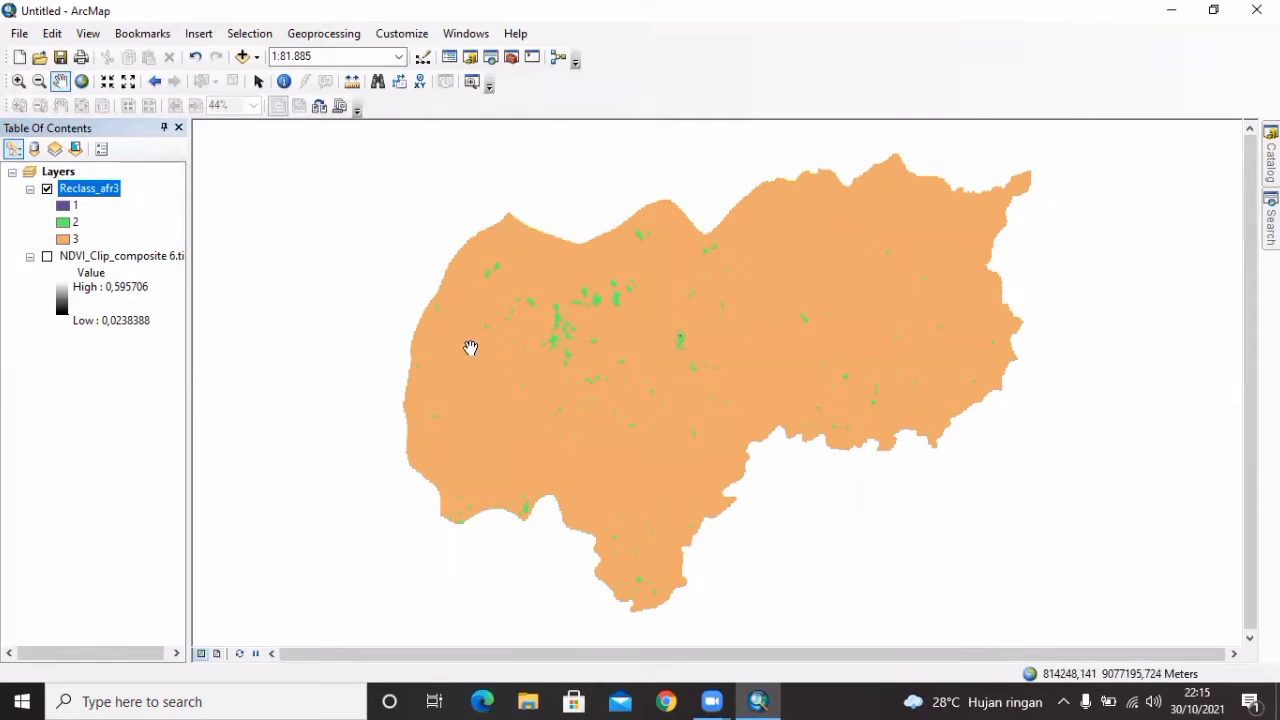
- Add a text field named Keterangan to the attribute table of the reclassified raster Reclass_afr3
right_click(94, 190)
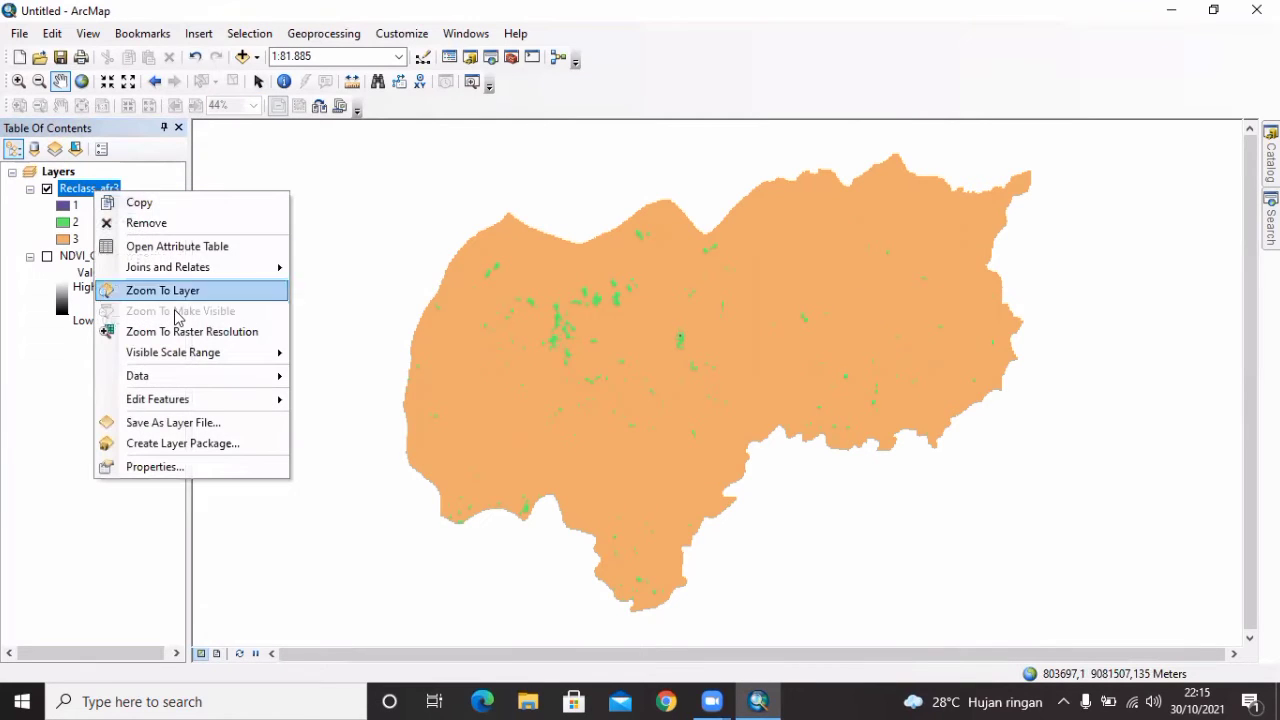
left_click(230, 247)
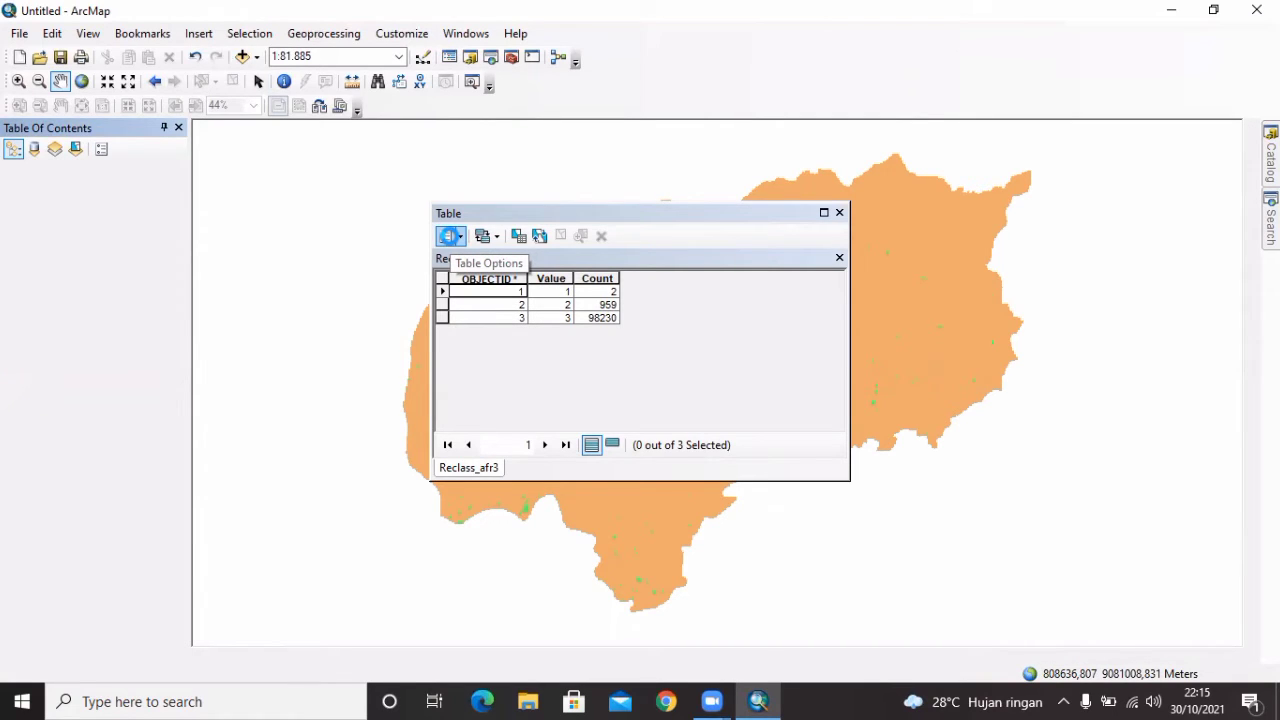
left_click(449, 236)
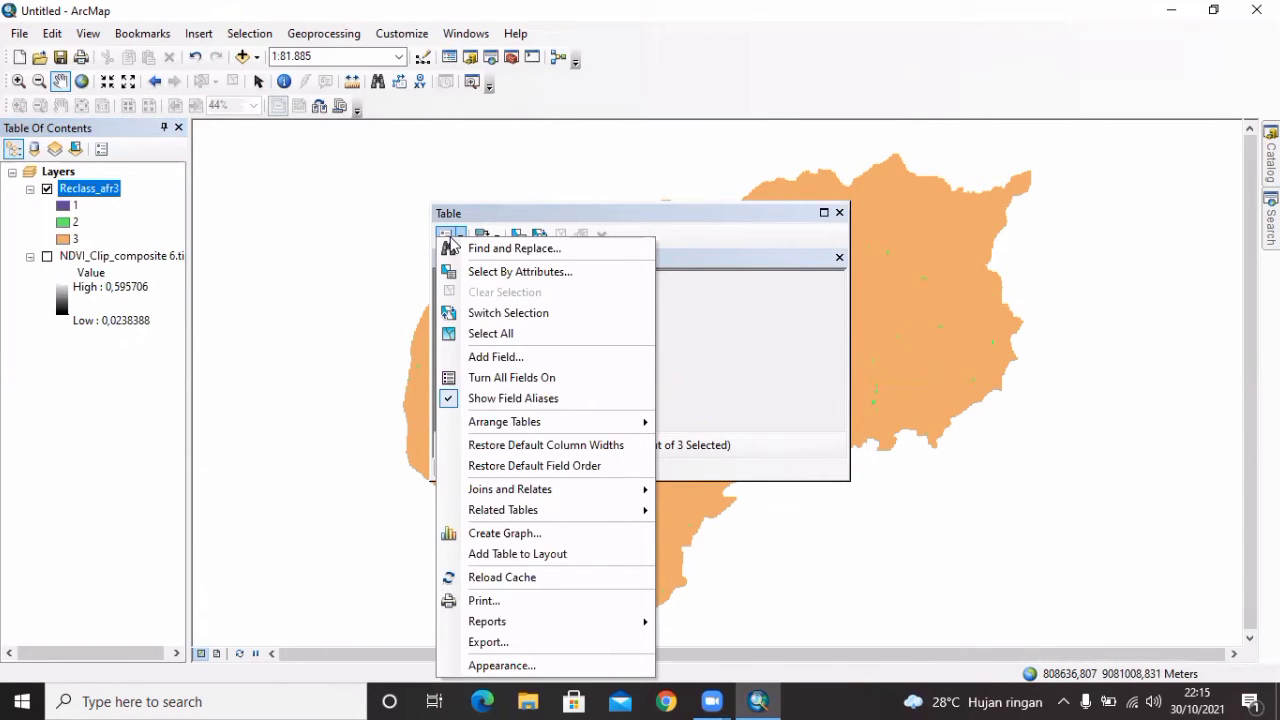
left_click(491, 357)
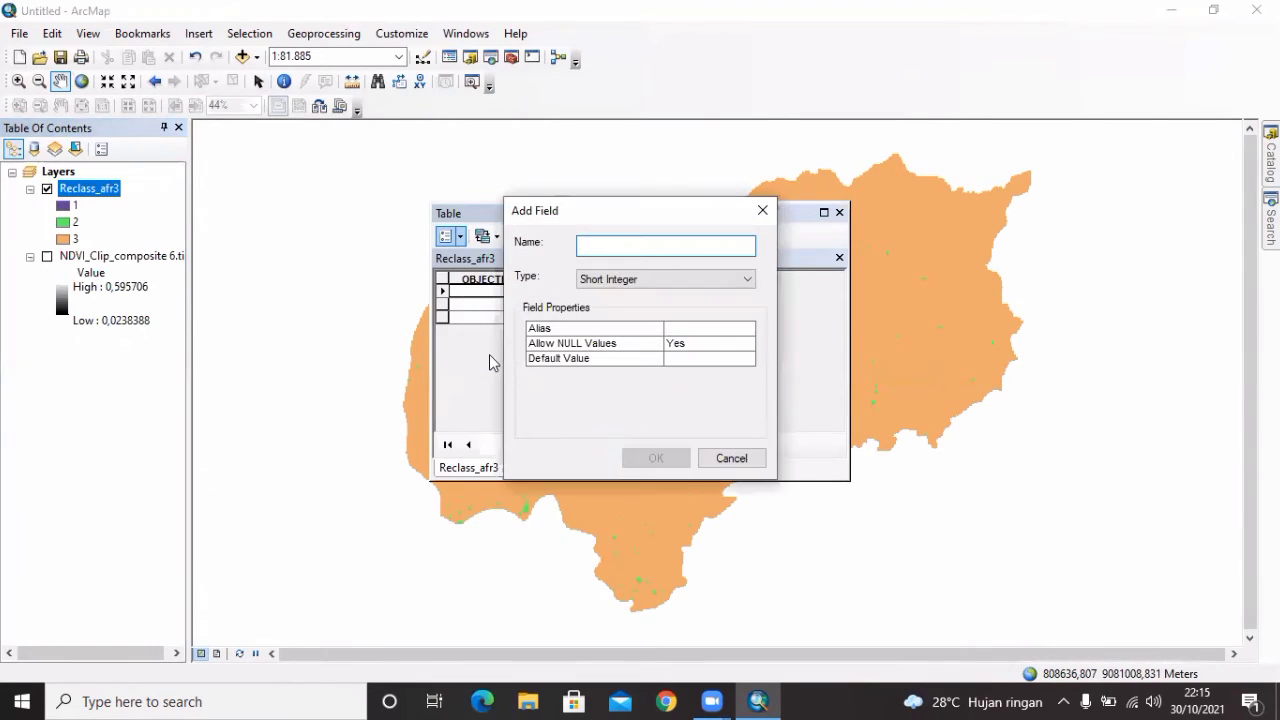
type("Keter")
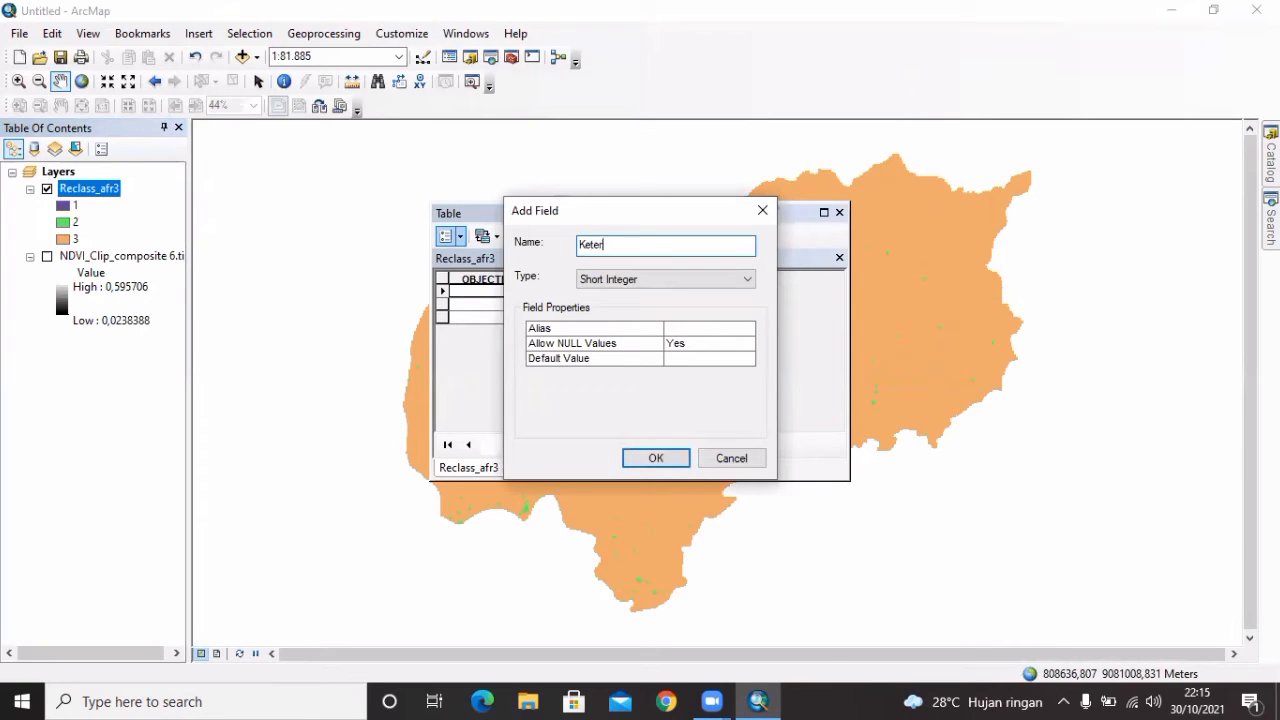
type("angan")
left_click(714, 281)
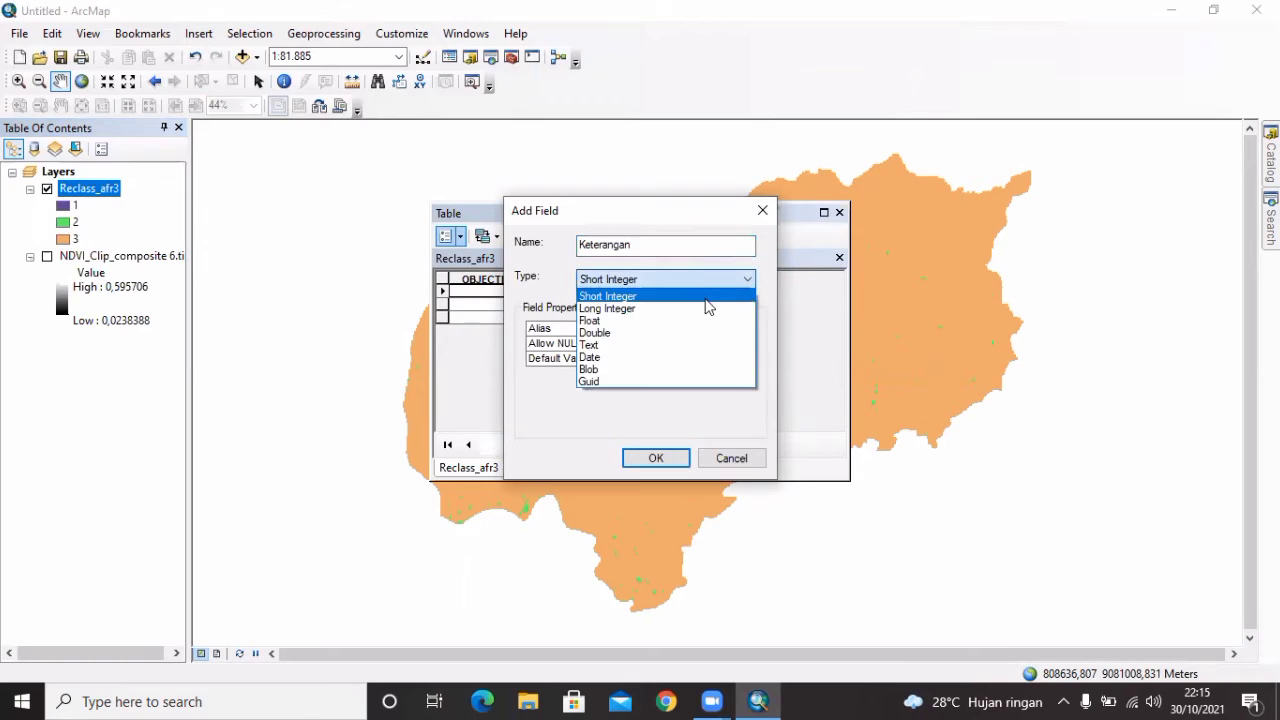
left_click(693, 345)
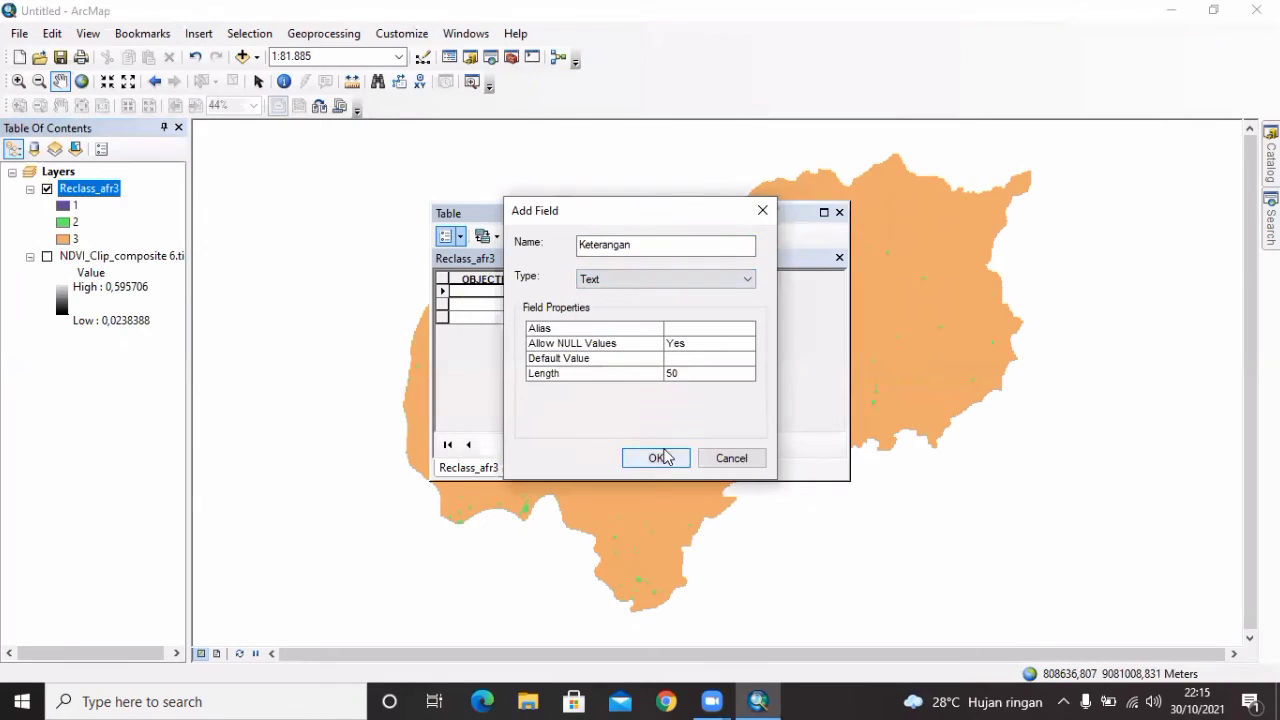
left_click(658, 457)
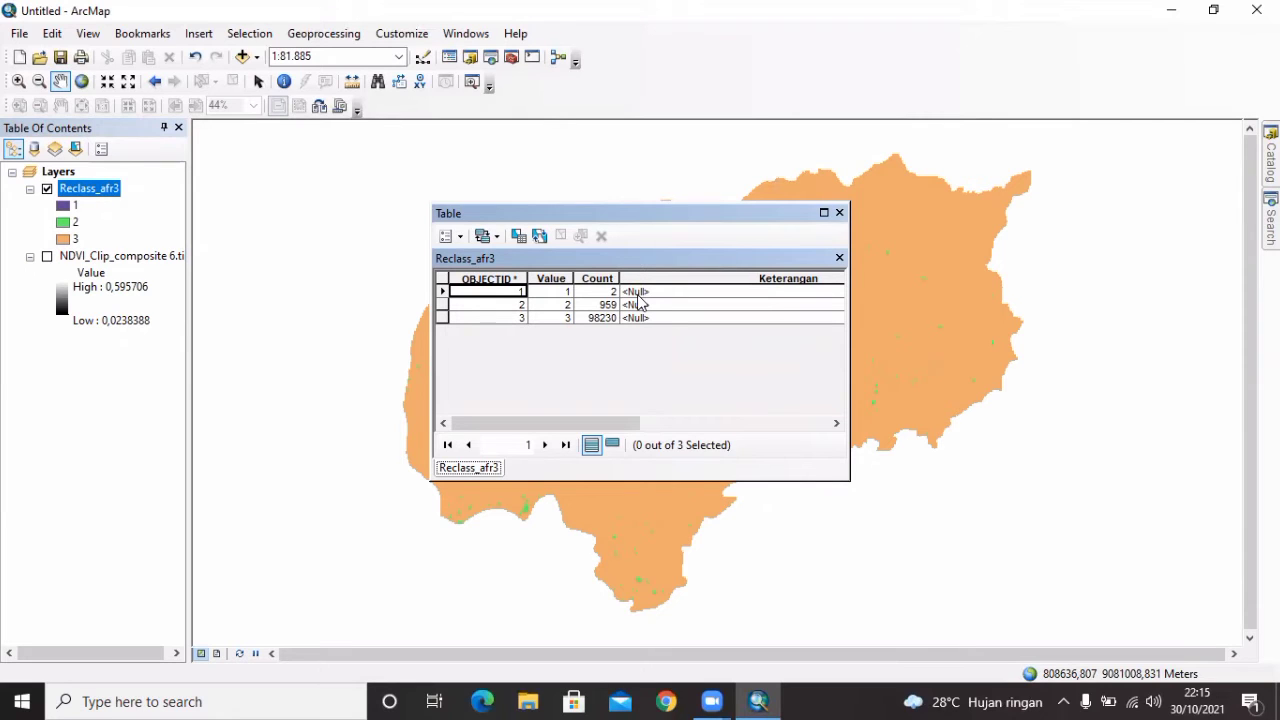
- Start editing Reclass_afr3 and fill Keterangan for values 1 to 3 with Kehijauan sangat rendah, Kehijauan rendah and Kehijauan sedang
right_click(103, 196)
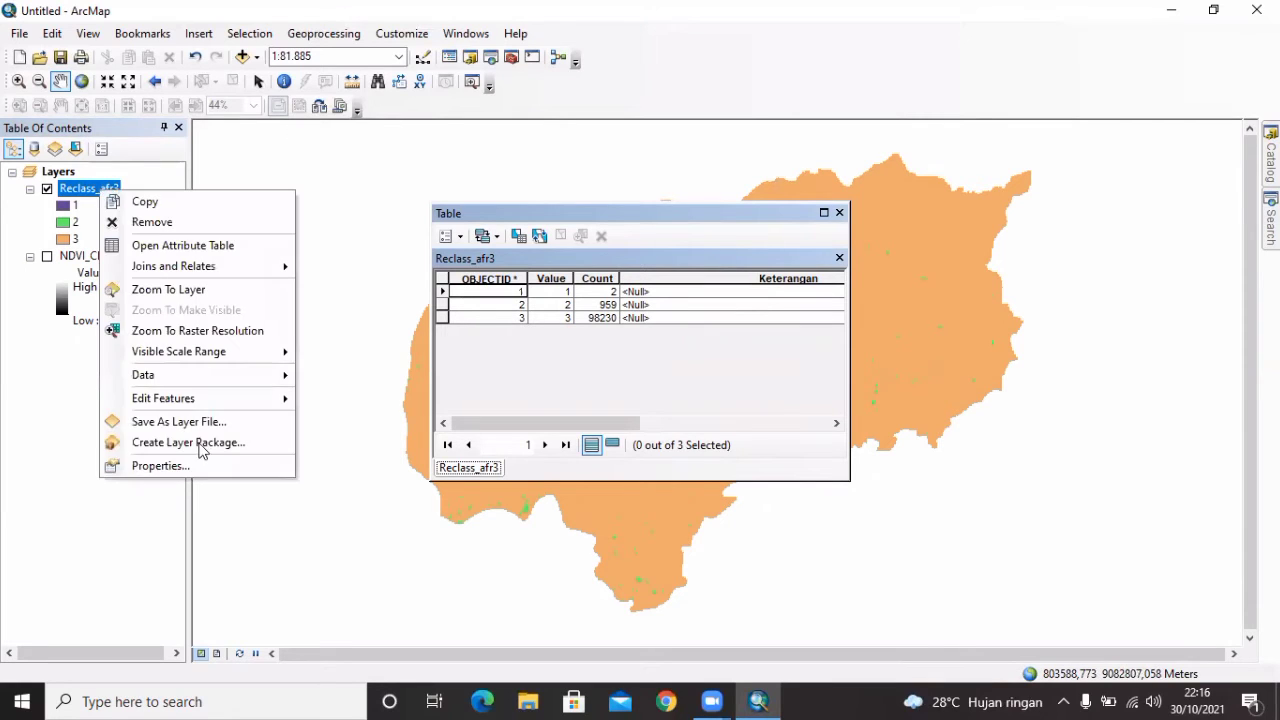
mouse_move(250, 398)
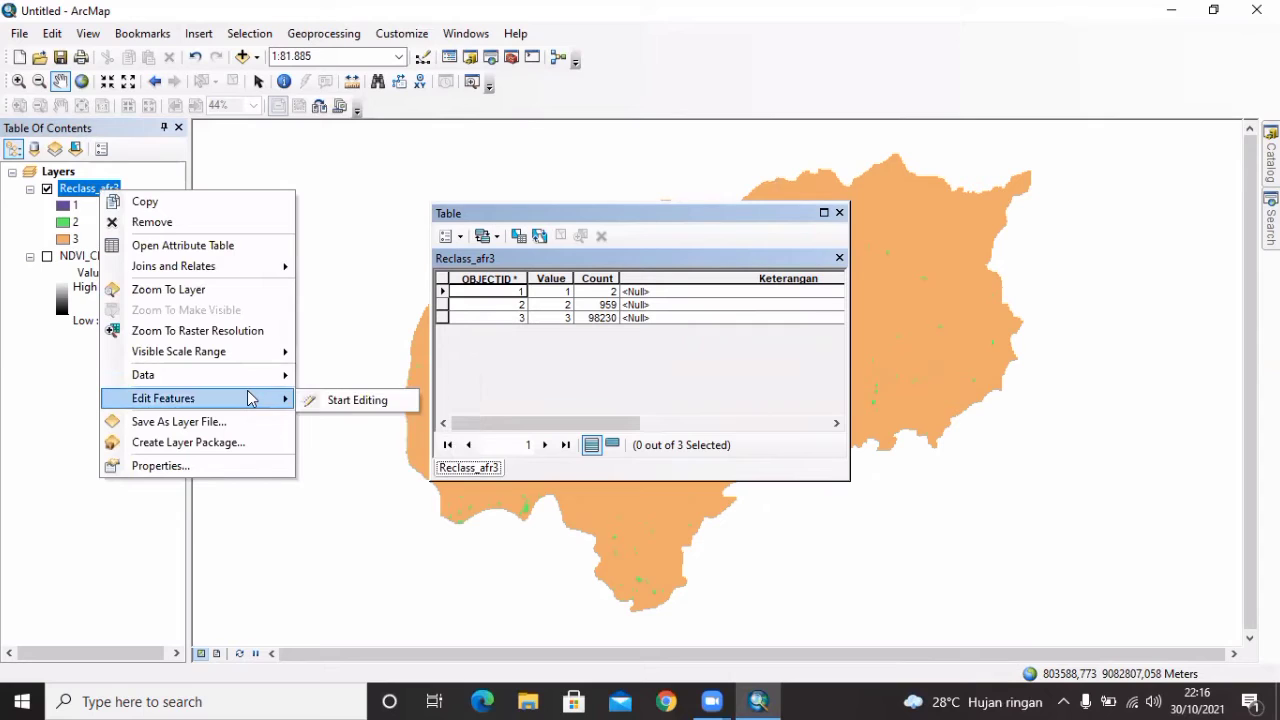
left_click(330, 398)
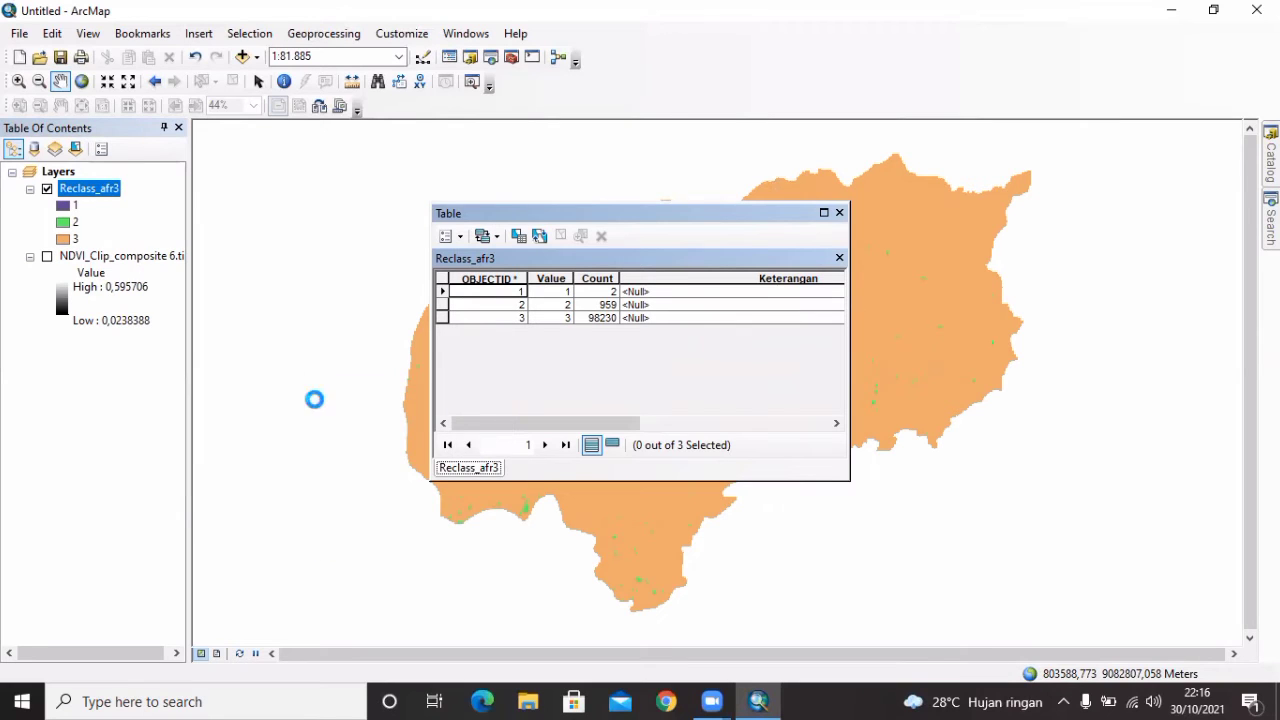
left_click(648, 292)
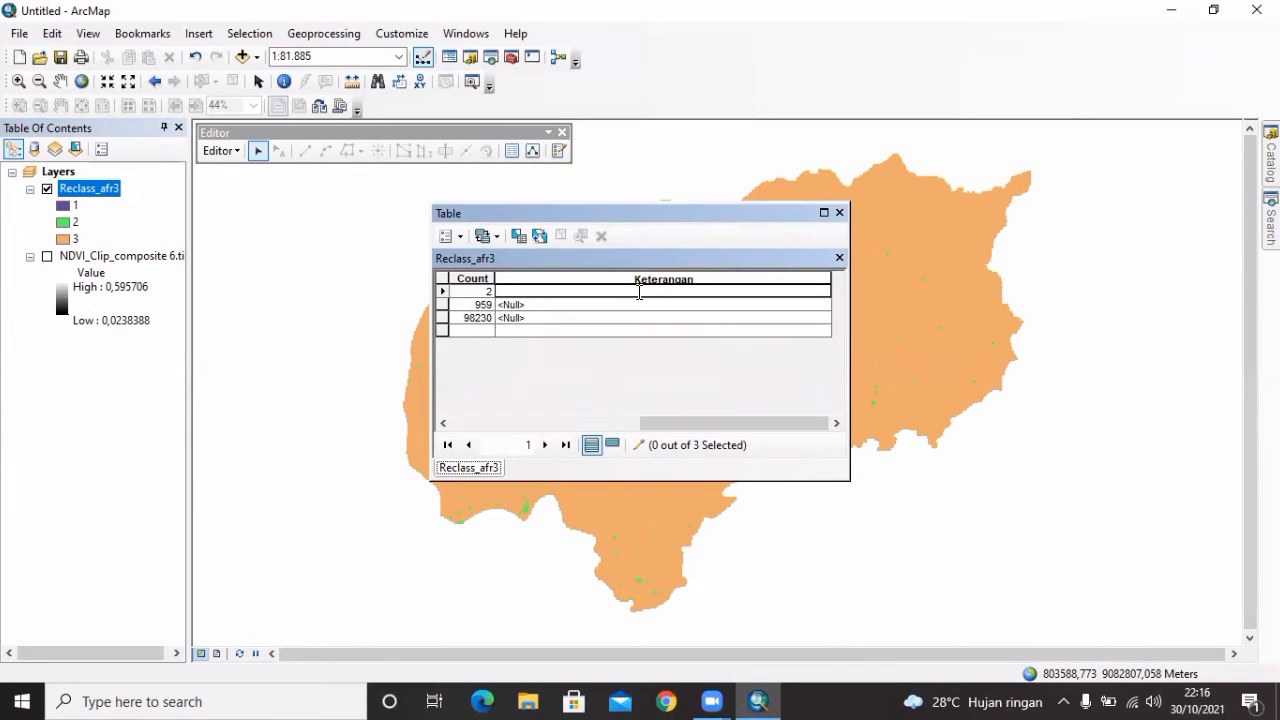
type("Kehijauan sangat rendah")
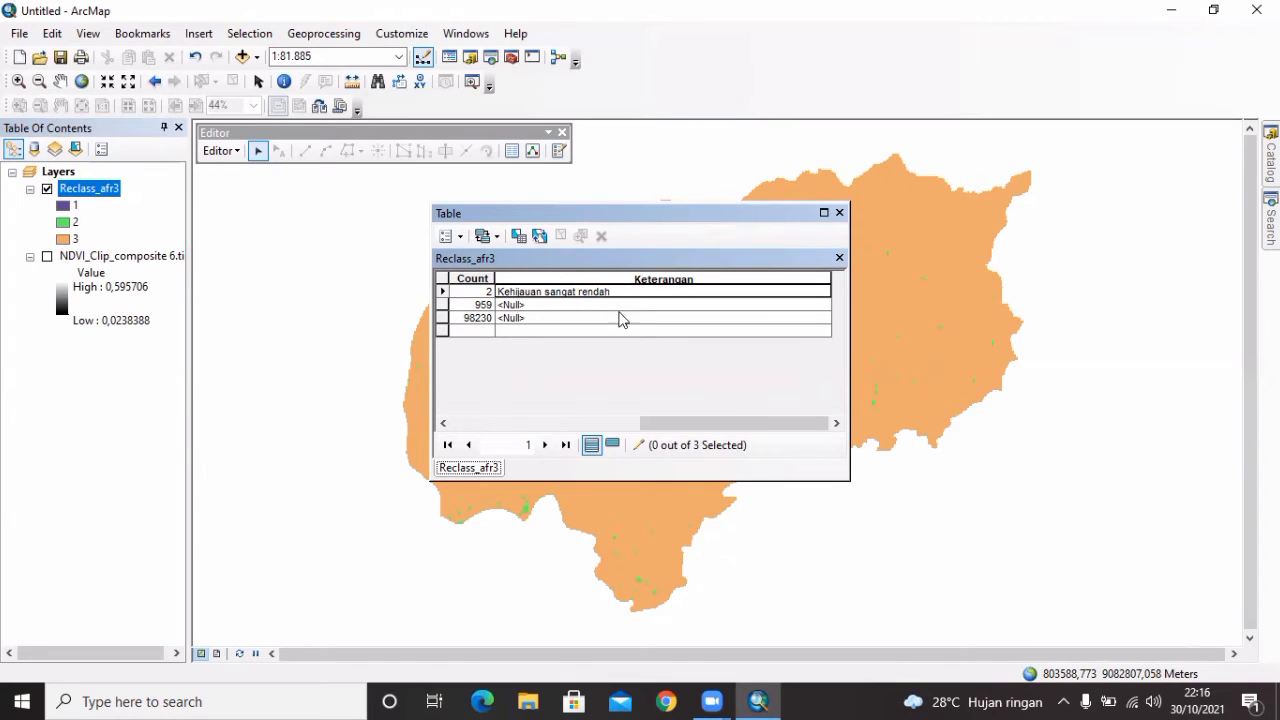
left_click(617, 303)
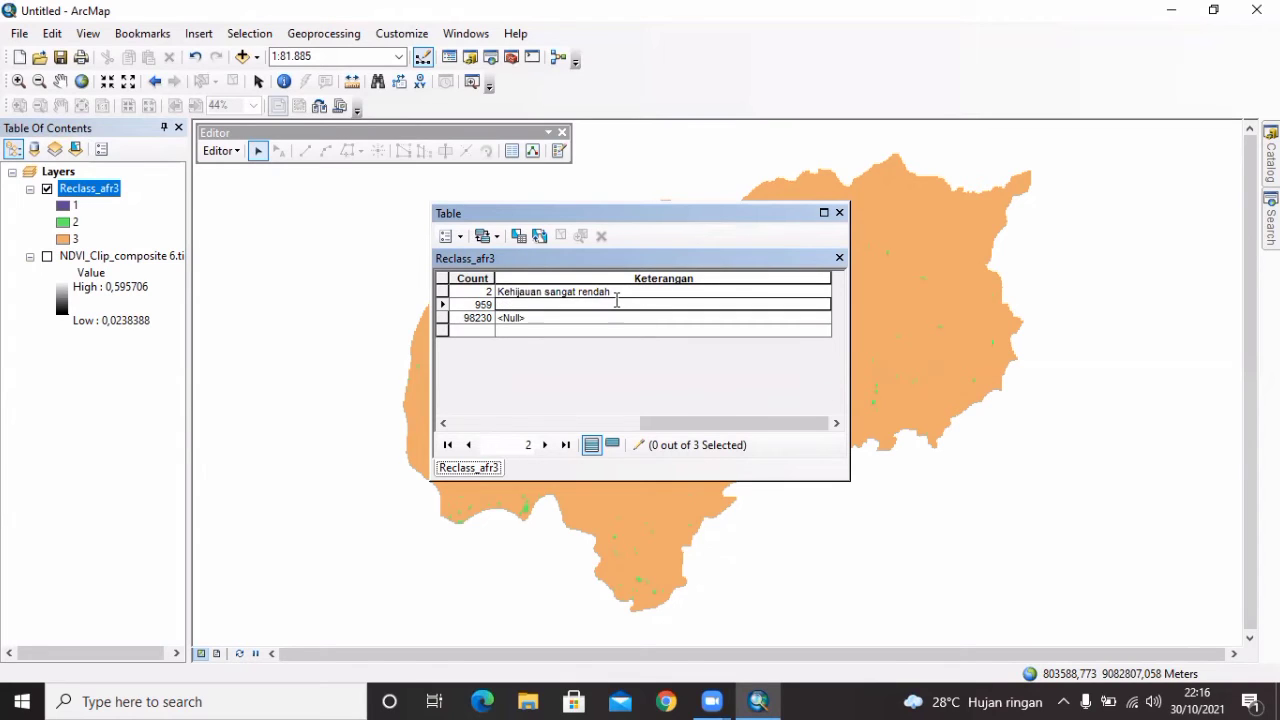
type("Kehijauan rendah")
left_click(541, 317)
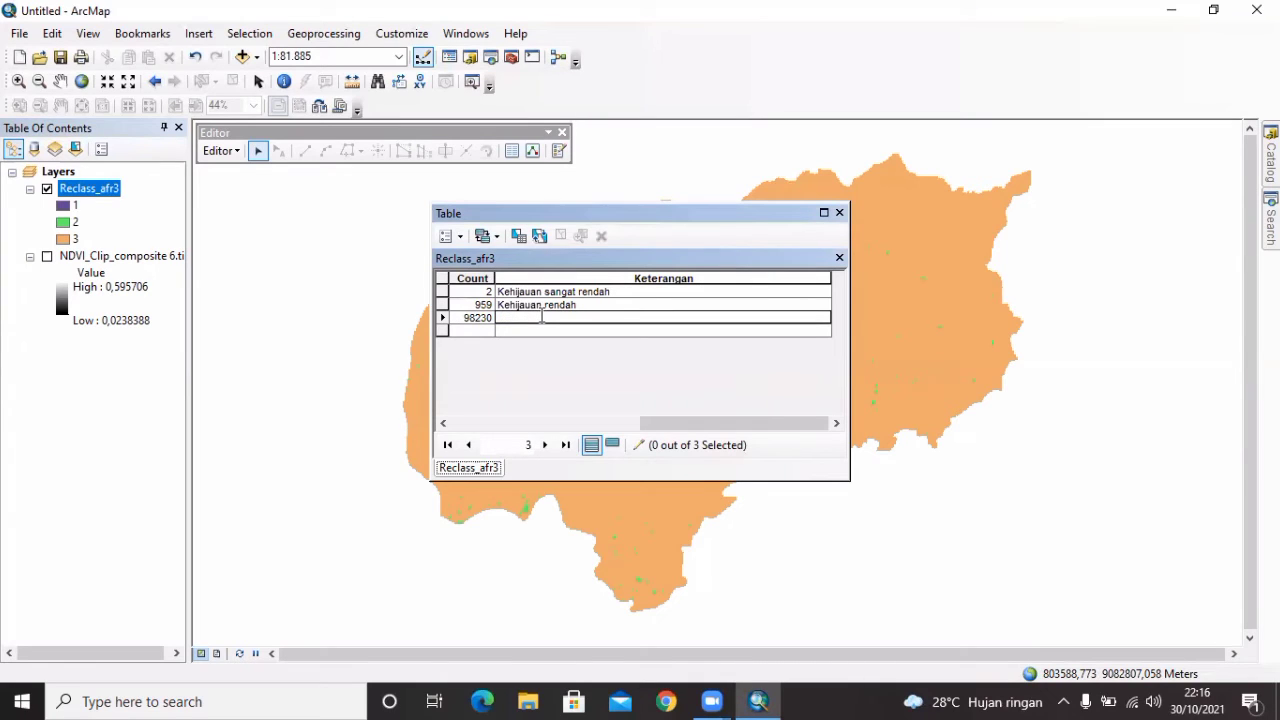
type("Kehijauan sedang")
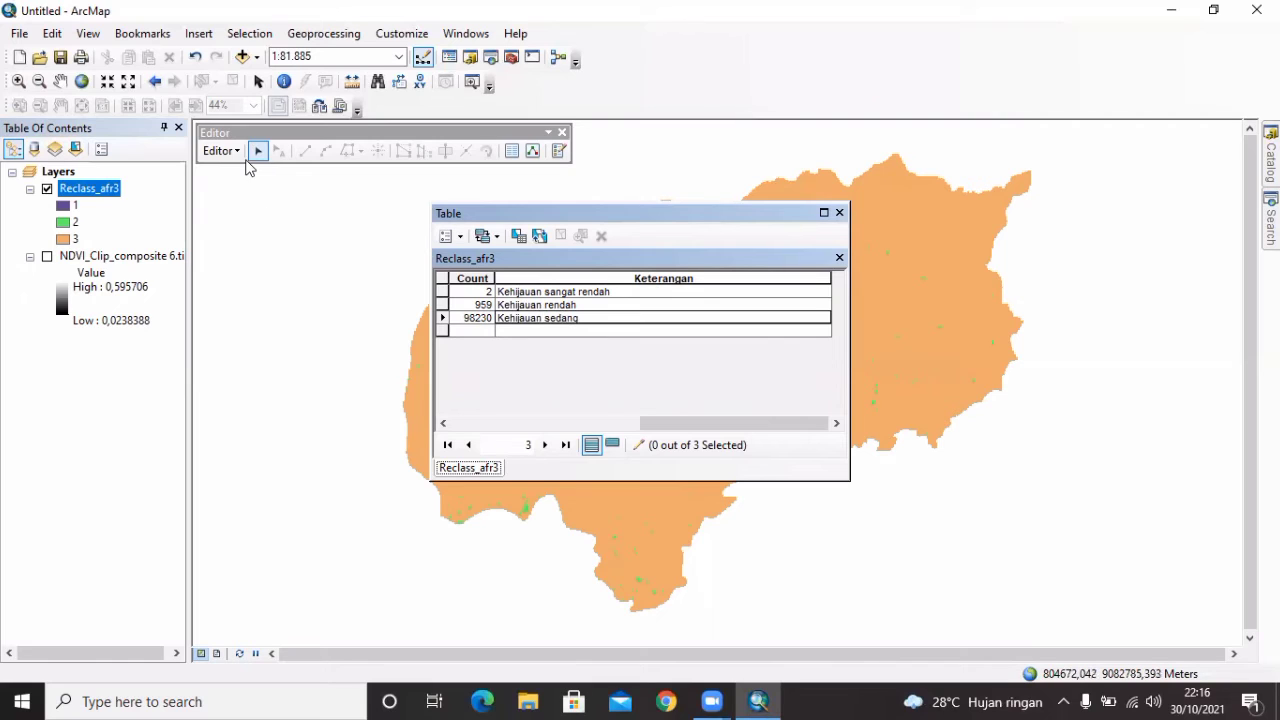
- Stop editing with the Keterangan edits saved and close the attribute table
left_click(240, 155)
left_click(250, 194)
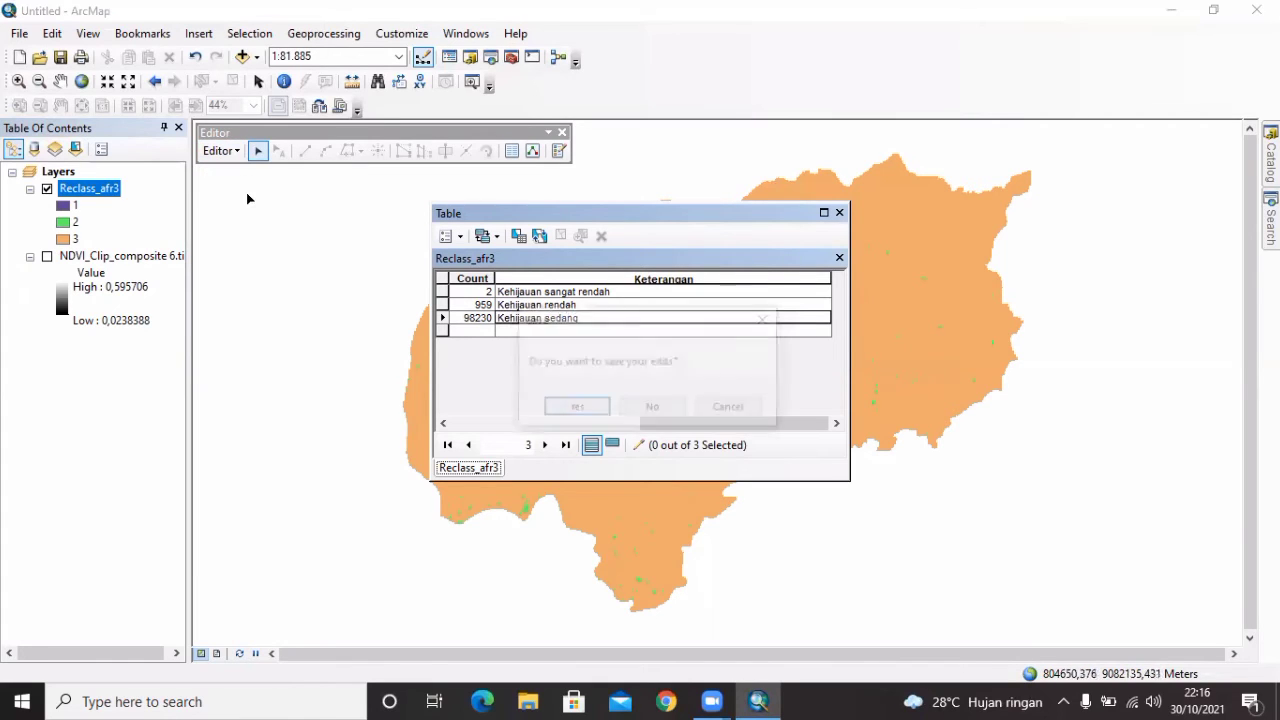
left_click(577, 410)
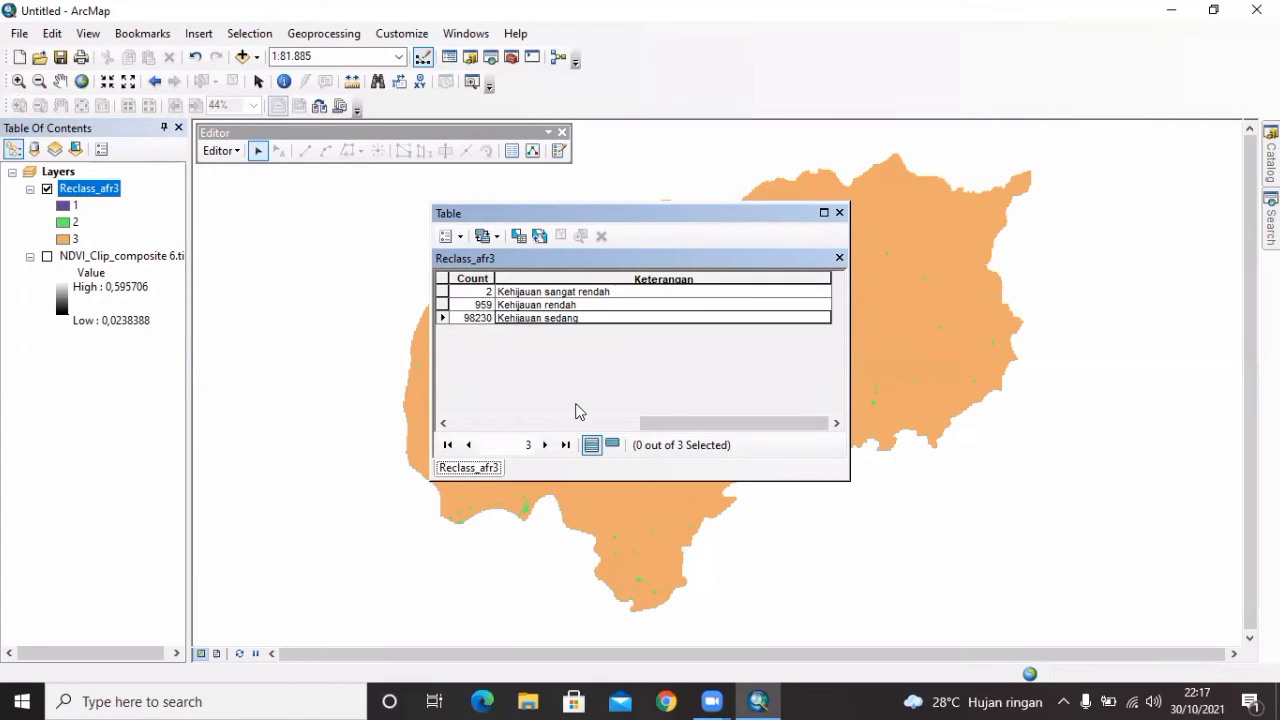
left_click(840, 213)
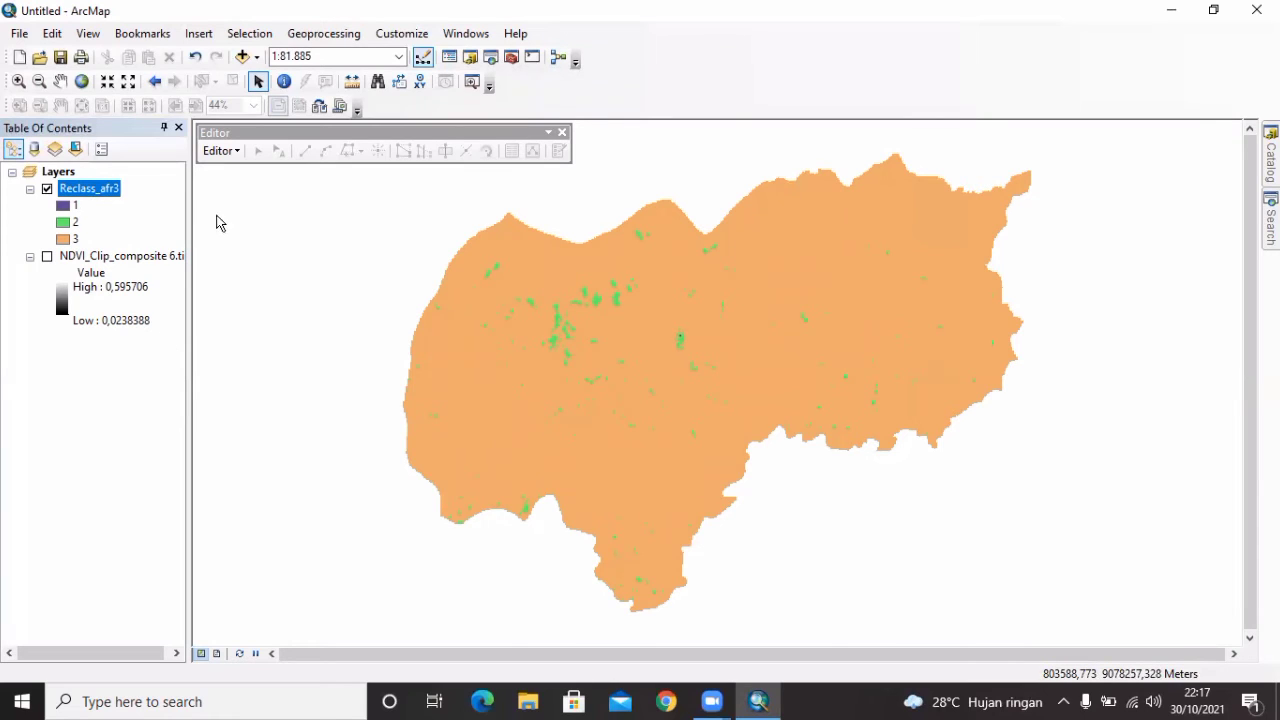
- Symbolize Reclass_afr3 as unique values of the Keterangan field using the green-yellow-red color scheme
right_click(104, 197)
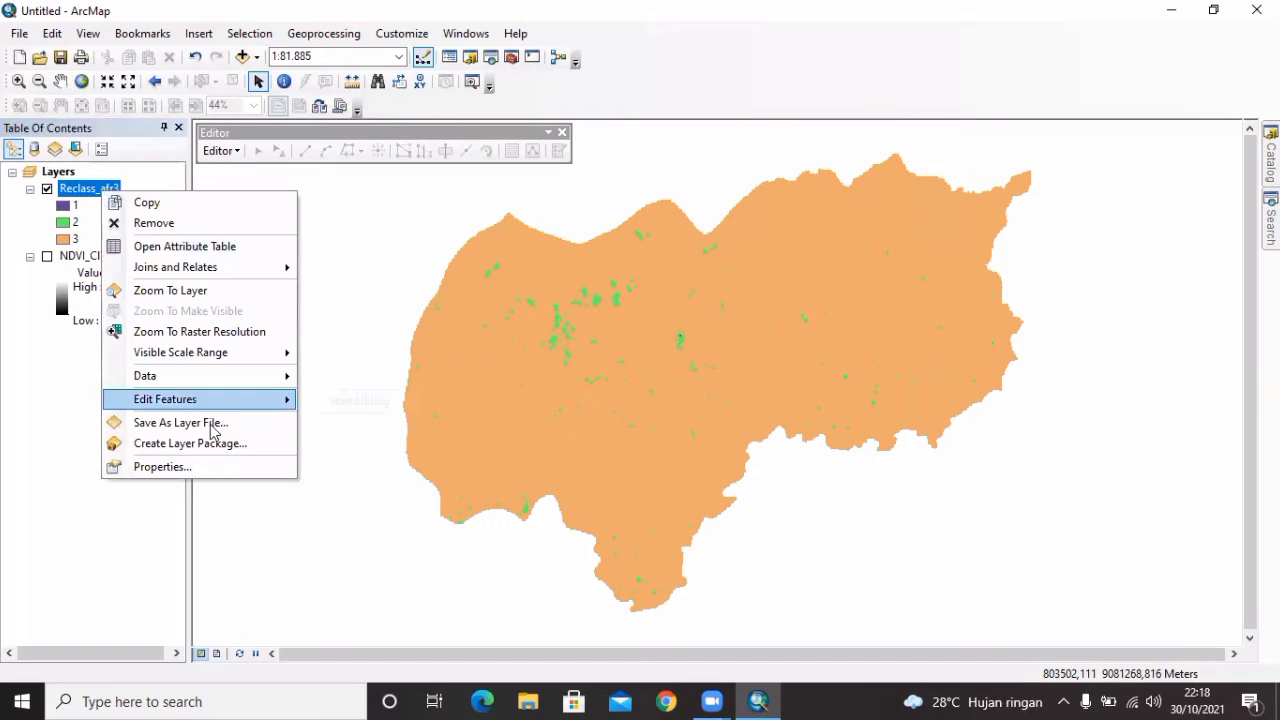
left_click(209, 467)
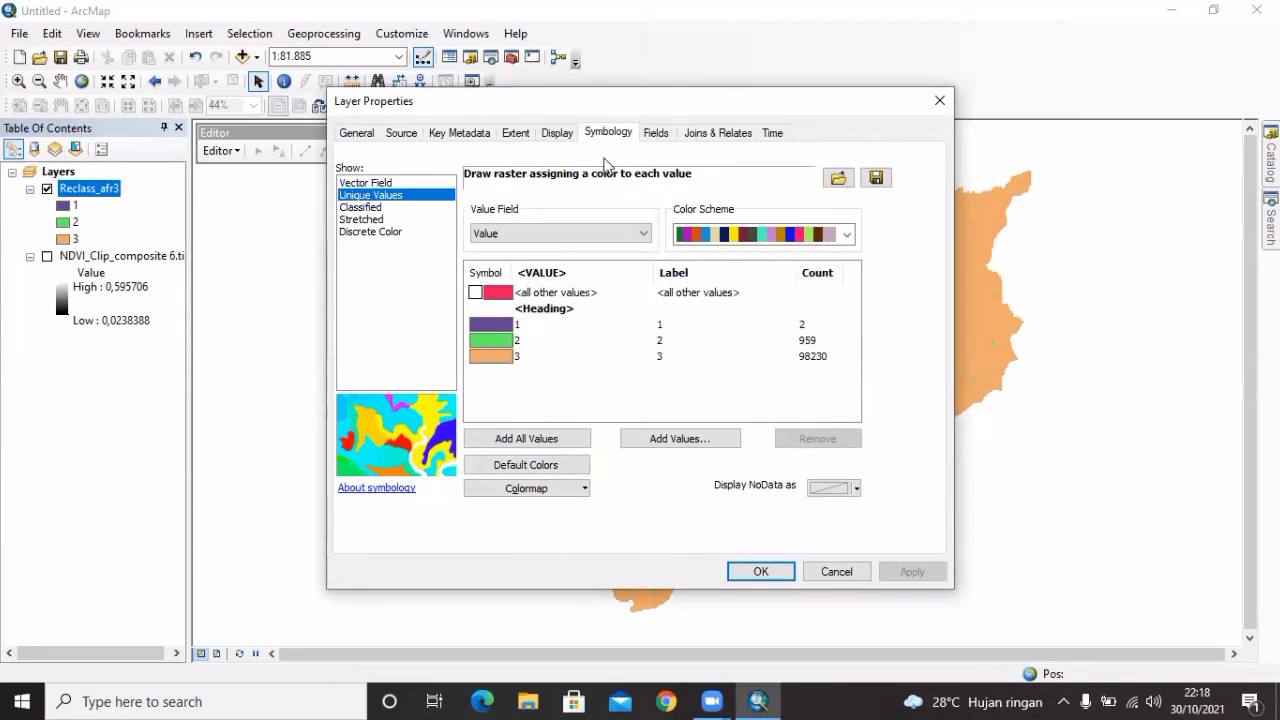
left_click(615, 231)
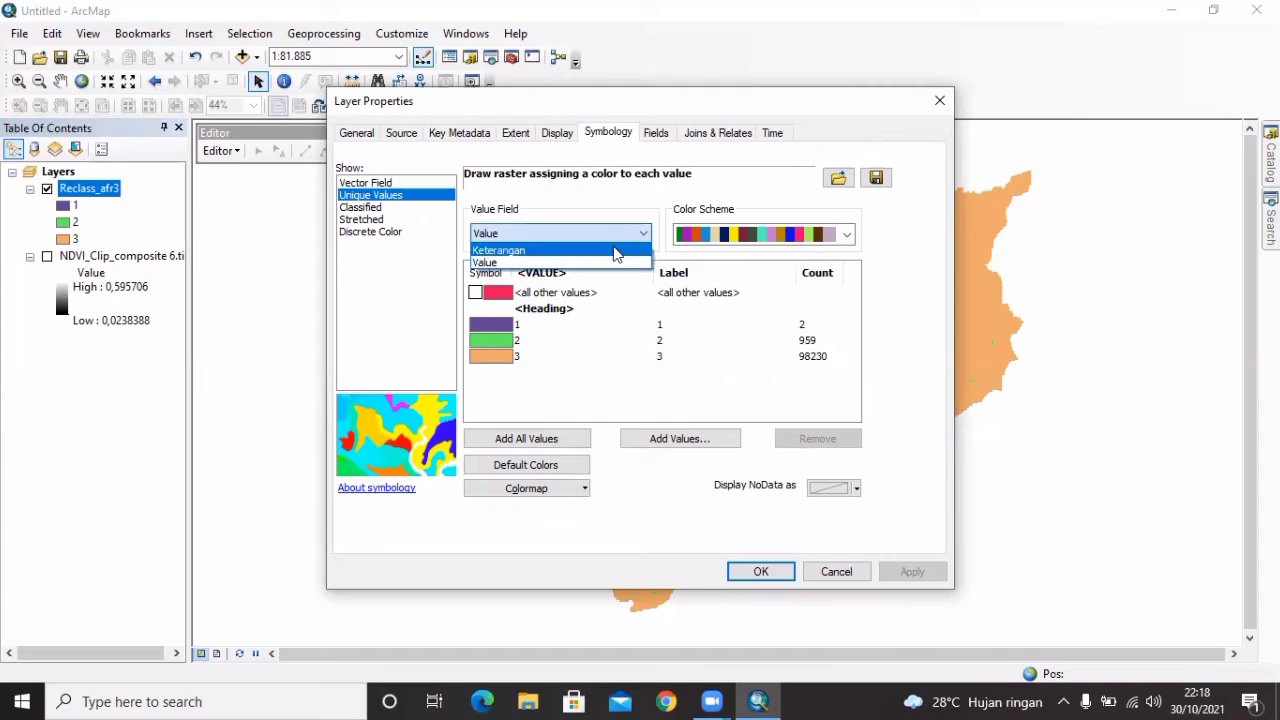
left_click(615, 253)
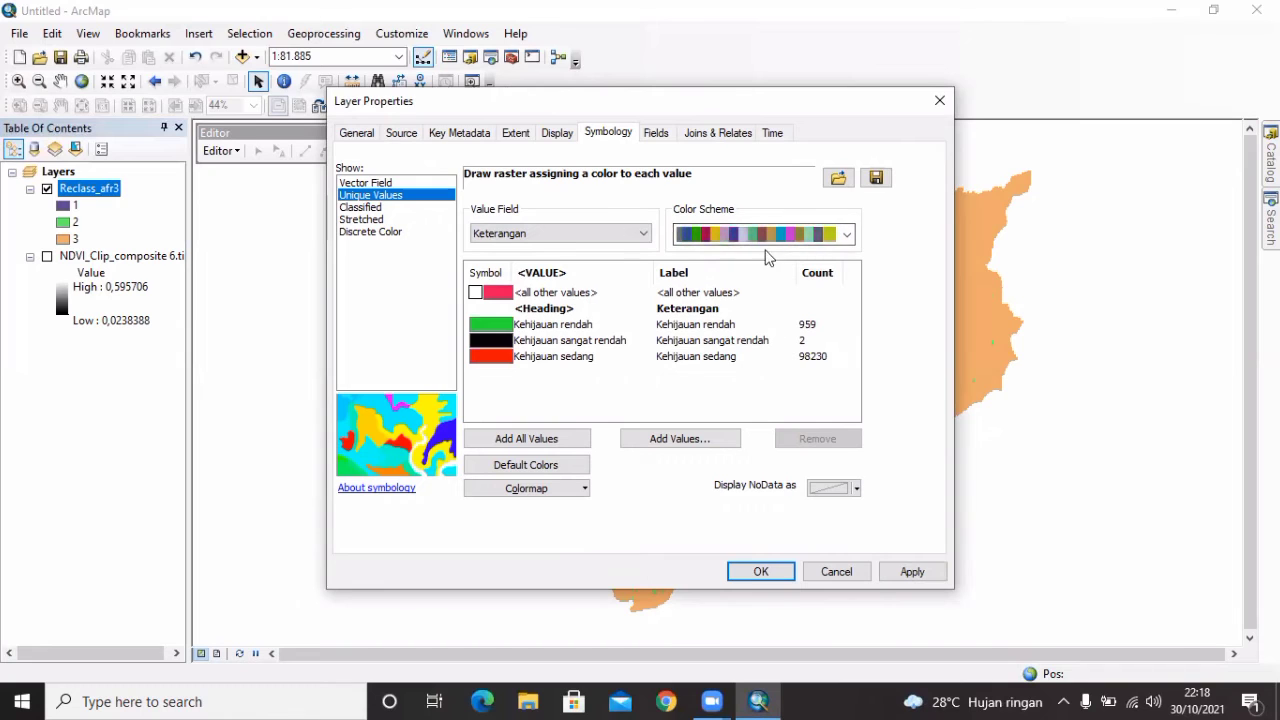
left_click(772, 236)
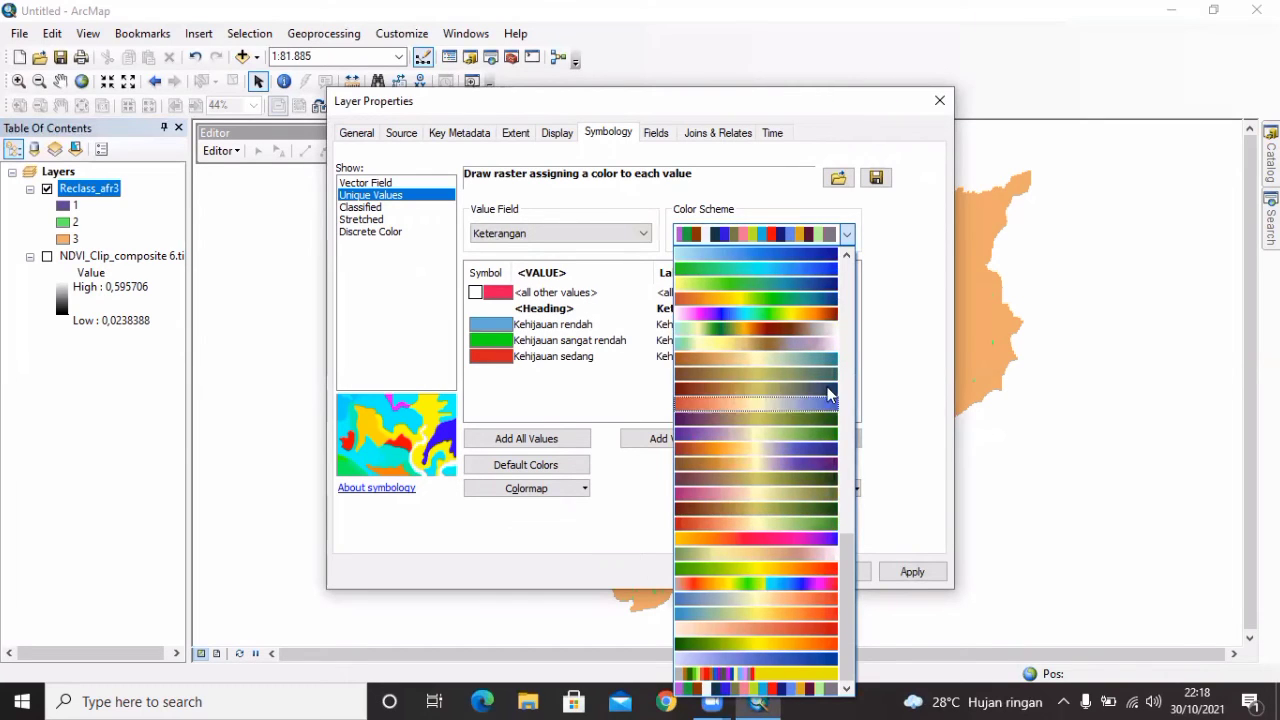
left_click(790, 570)
left_click(907, 573)
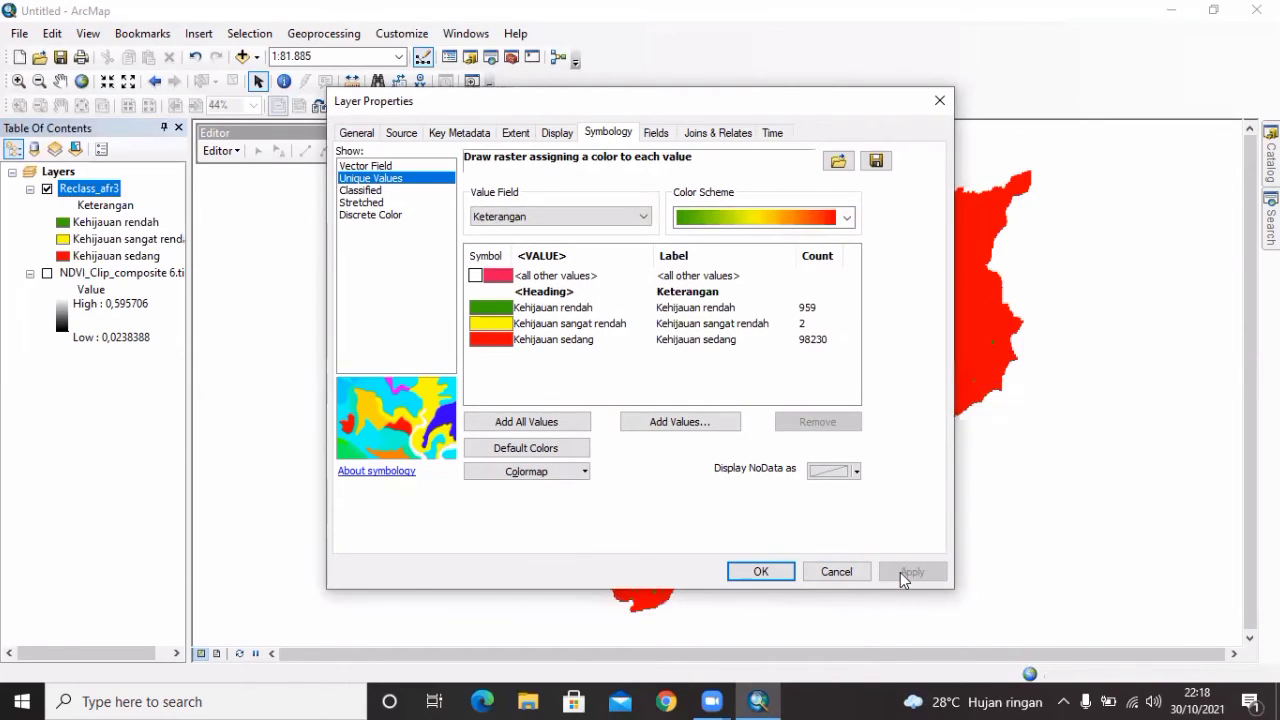
left_click(761, 571)
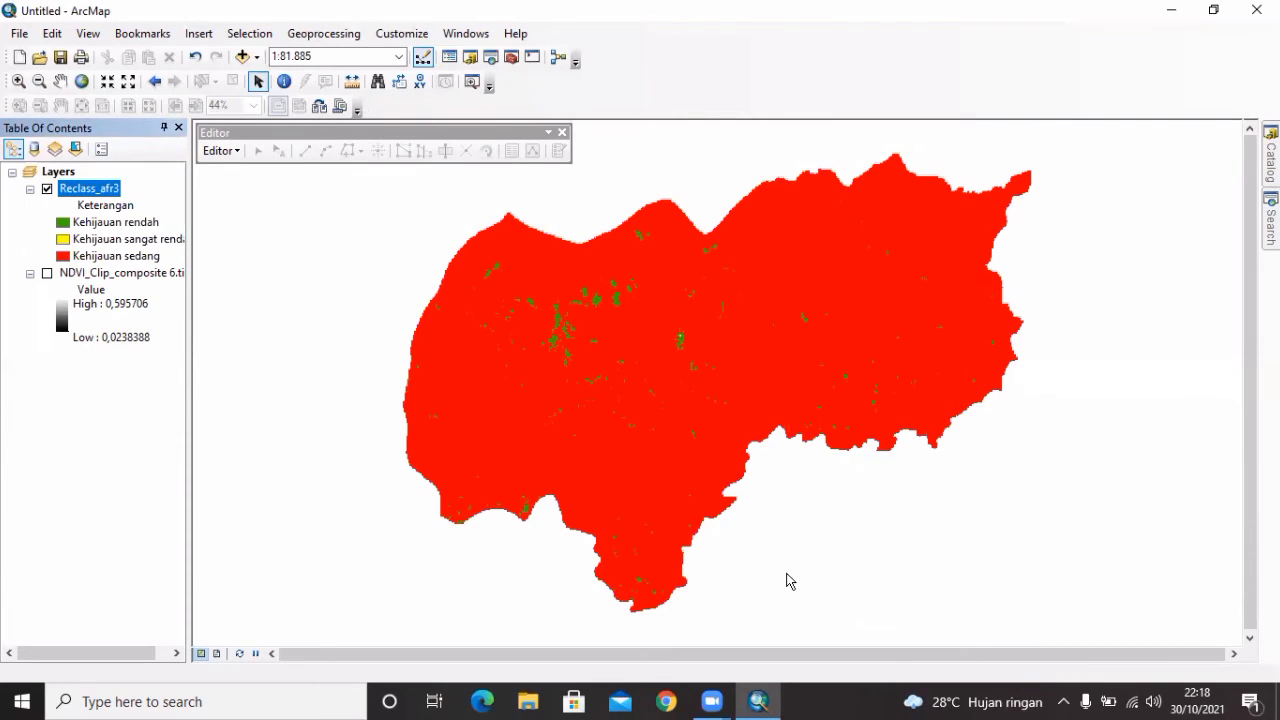
- In layout view, close the Editor toolbar, place guides about 1 cm inside all four page edges and stretch the data frame to them
left_click(217, 654)
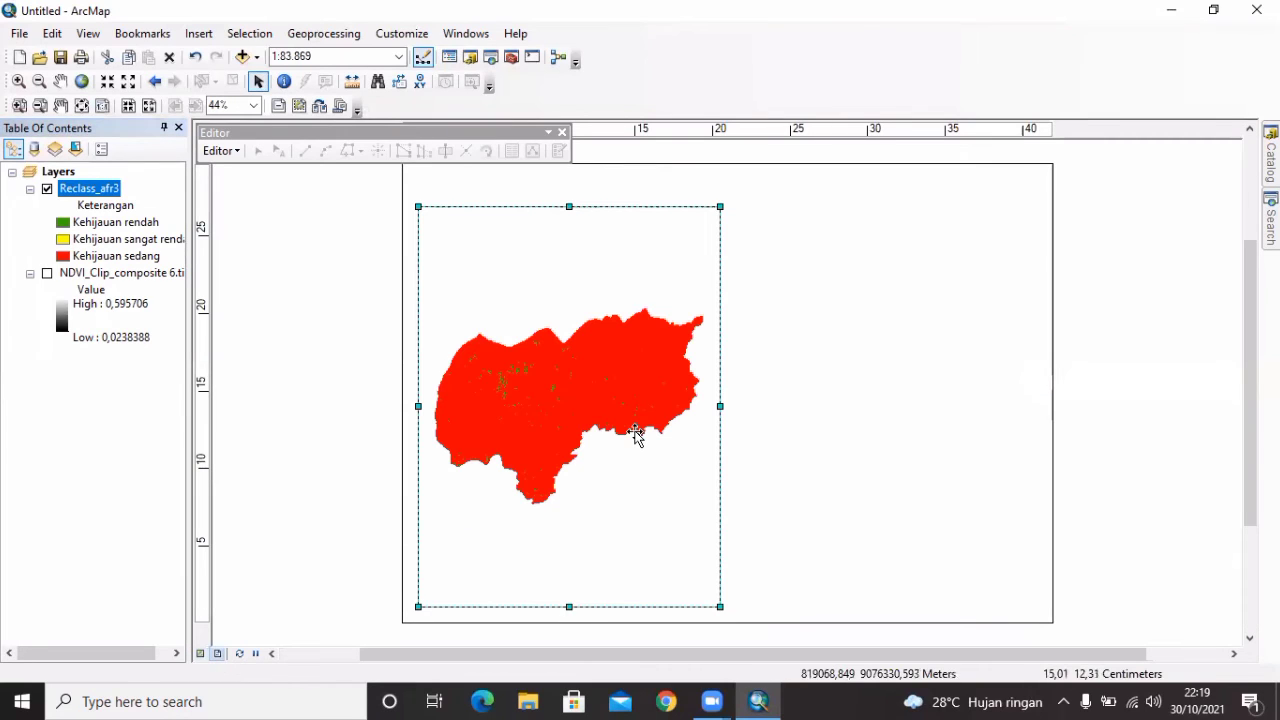
left_click(562, 133)
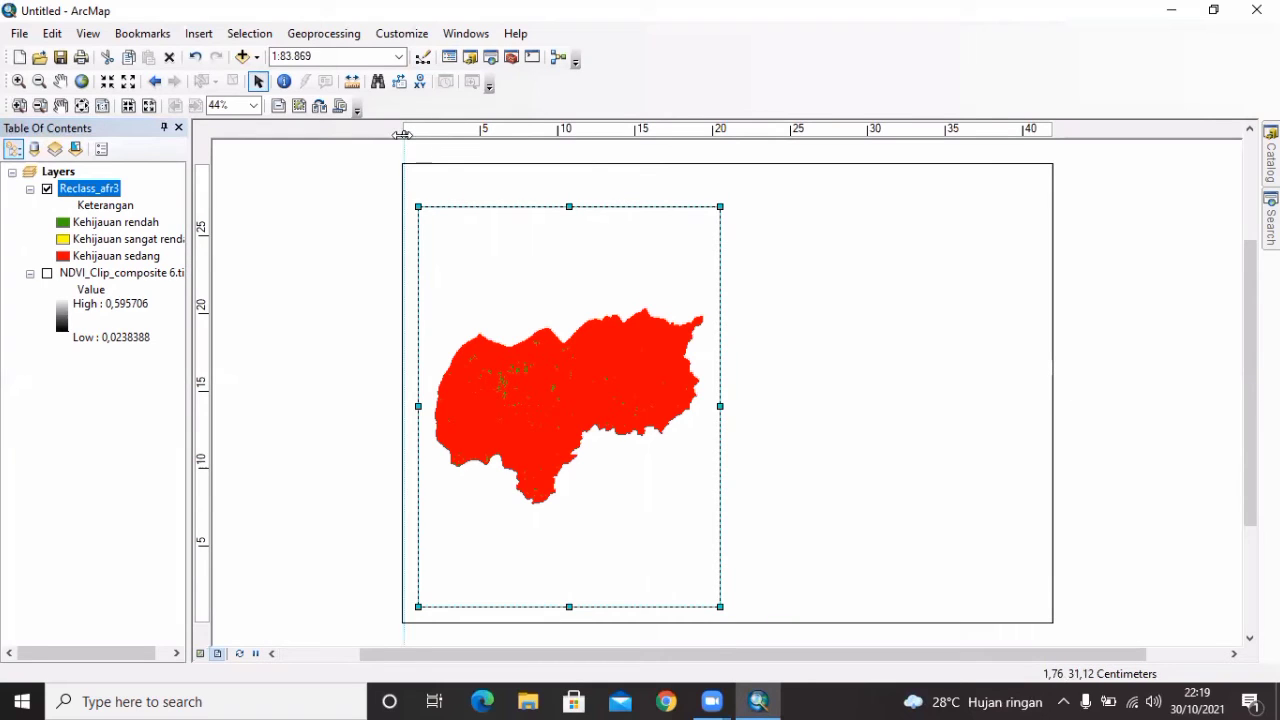
left_click_drag(402, 134, 418, 134)
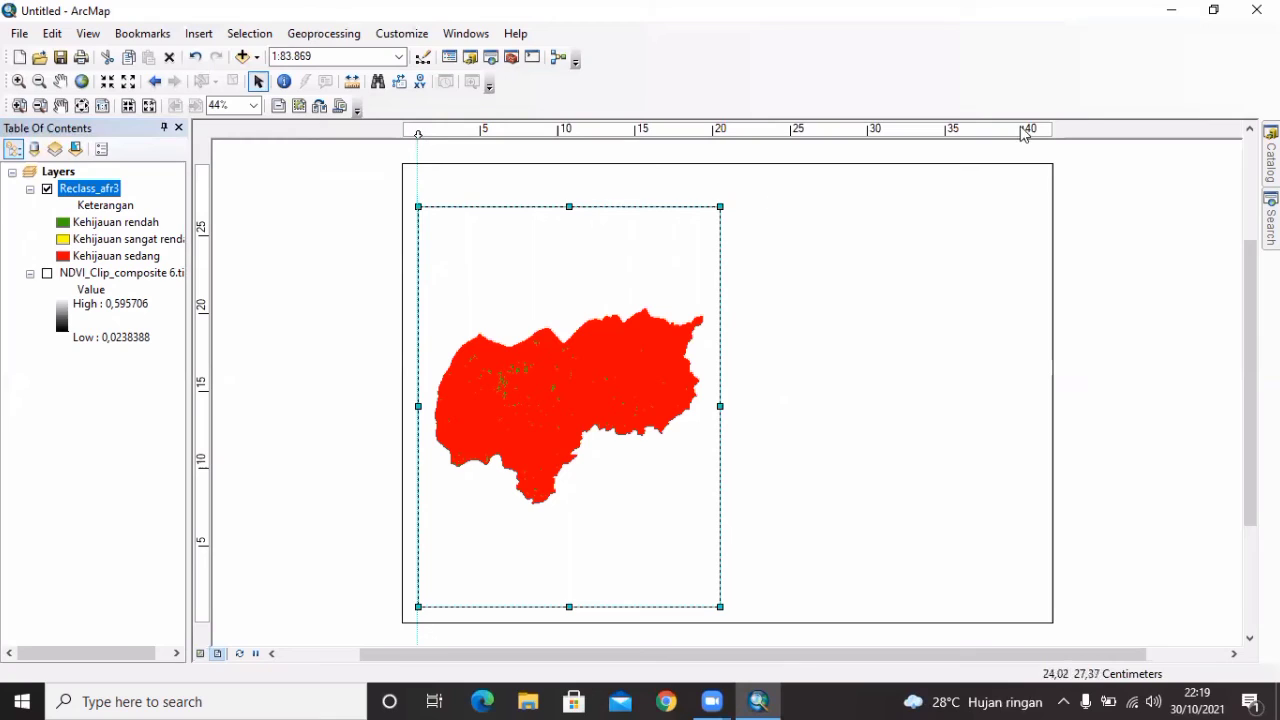
left_click_drag(1048, 131, 1037, 133)
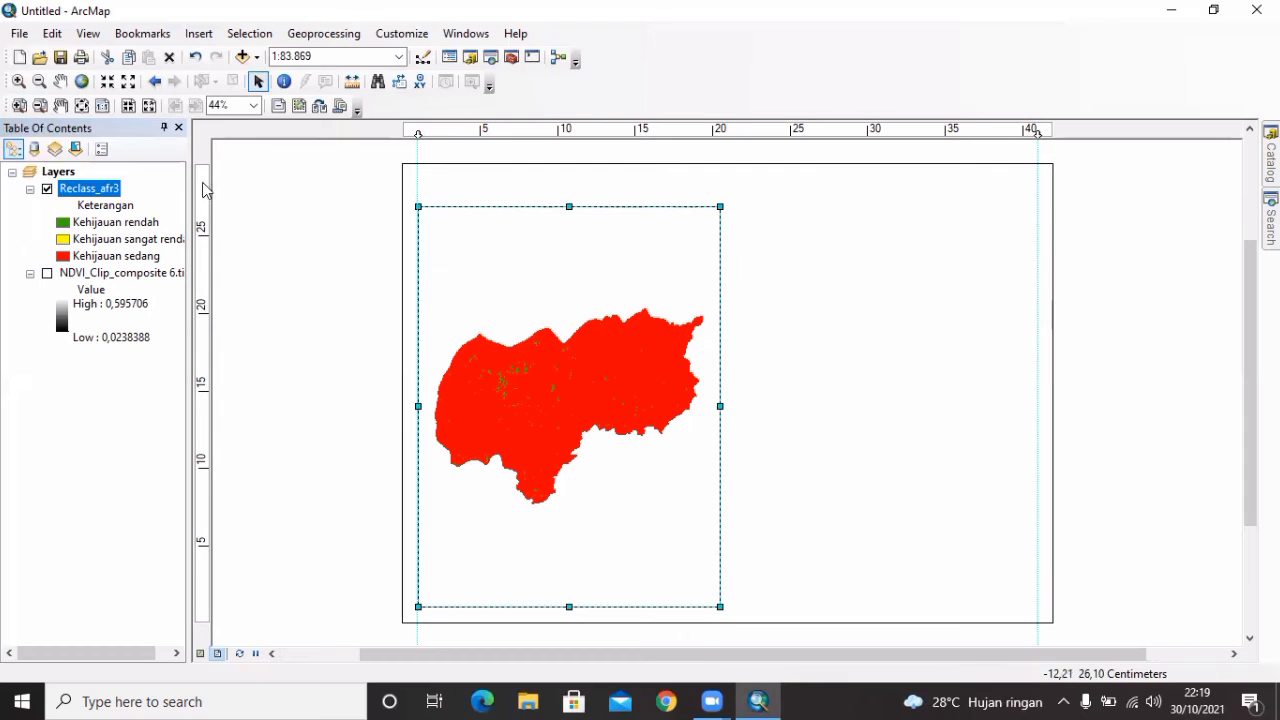
mouse_move(203, 184)
left_mouse_down()
mouse_move(204, 160)
mouse_move(204, 178)
left_mouse_up()
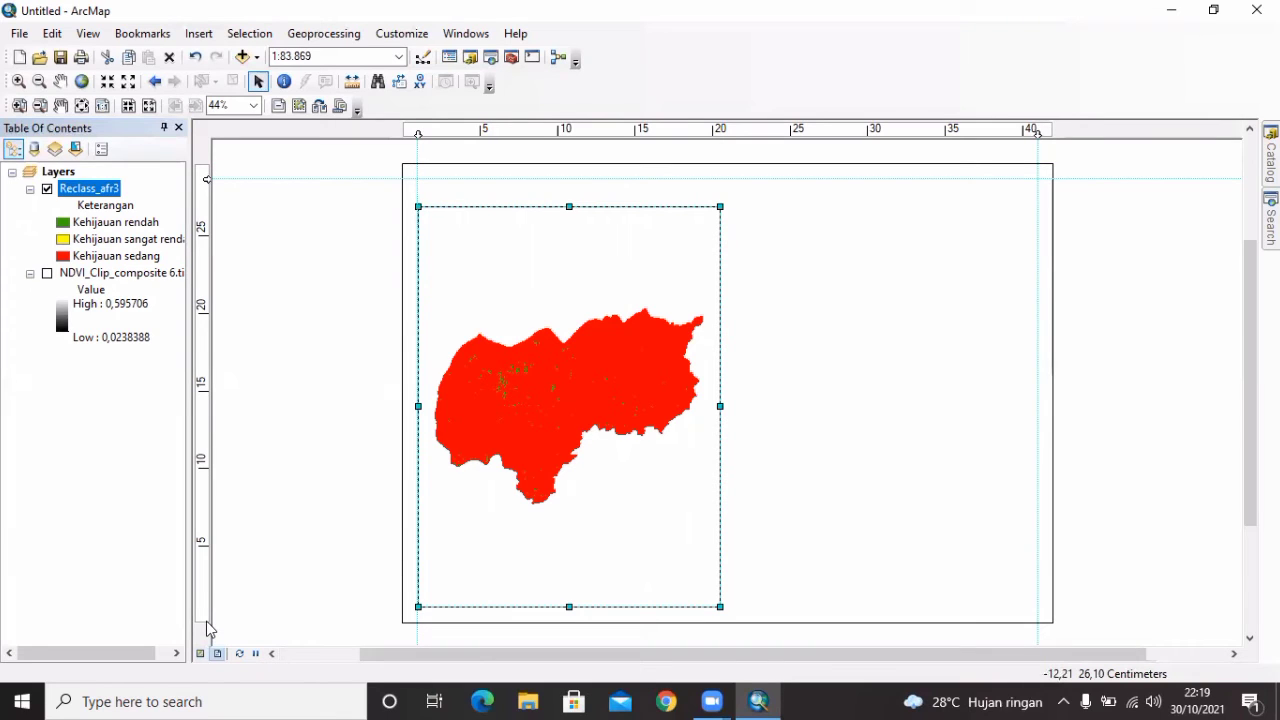
left_click_drag(208, 628, 209, 607)
left_click_drag(720, 206, 1038, 179)
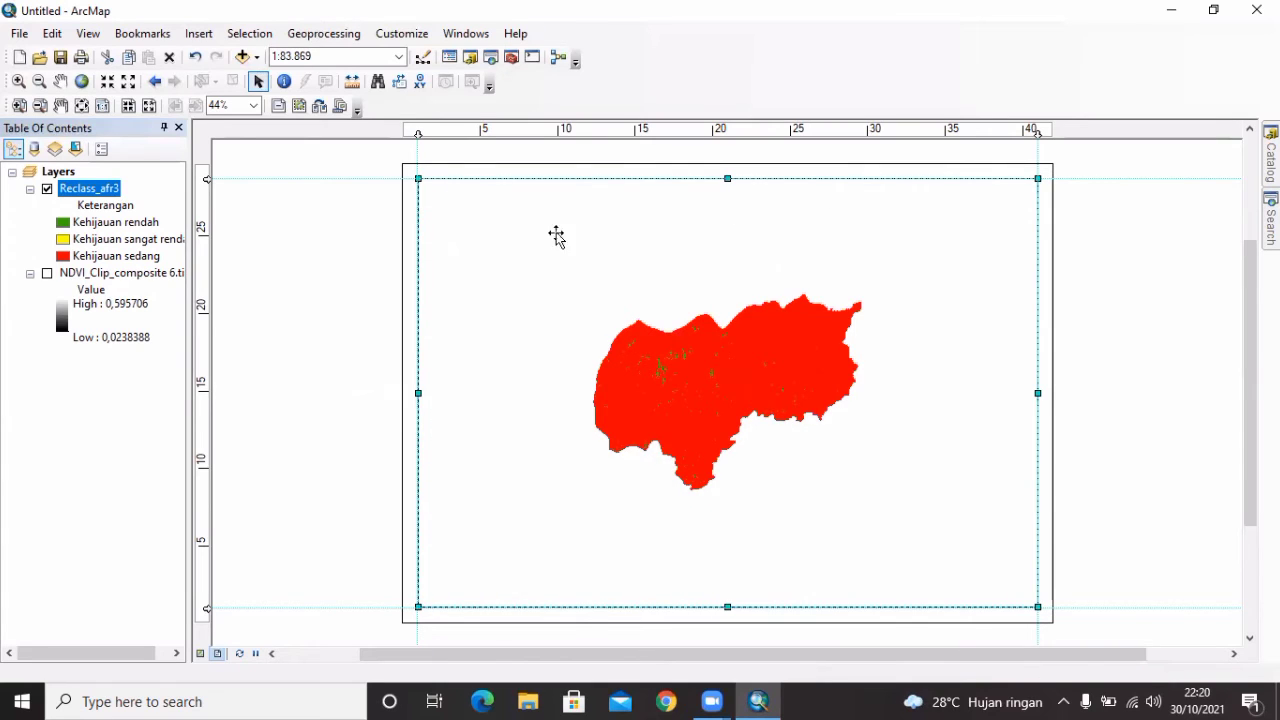
- Set the map scale to 1:50.000 and shift the map toward the data frame's right edge
left_click(346, 51)
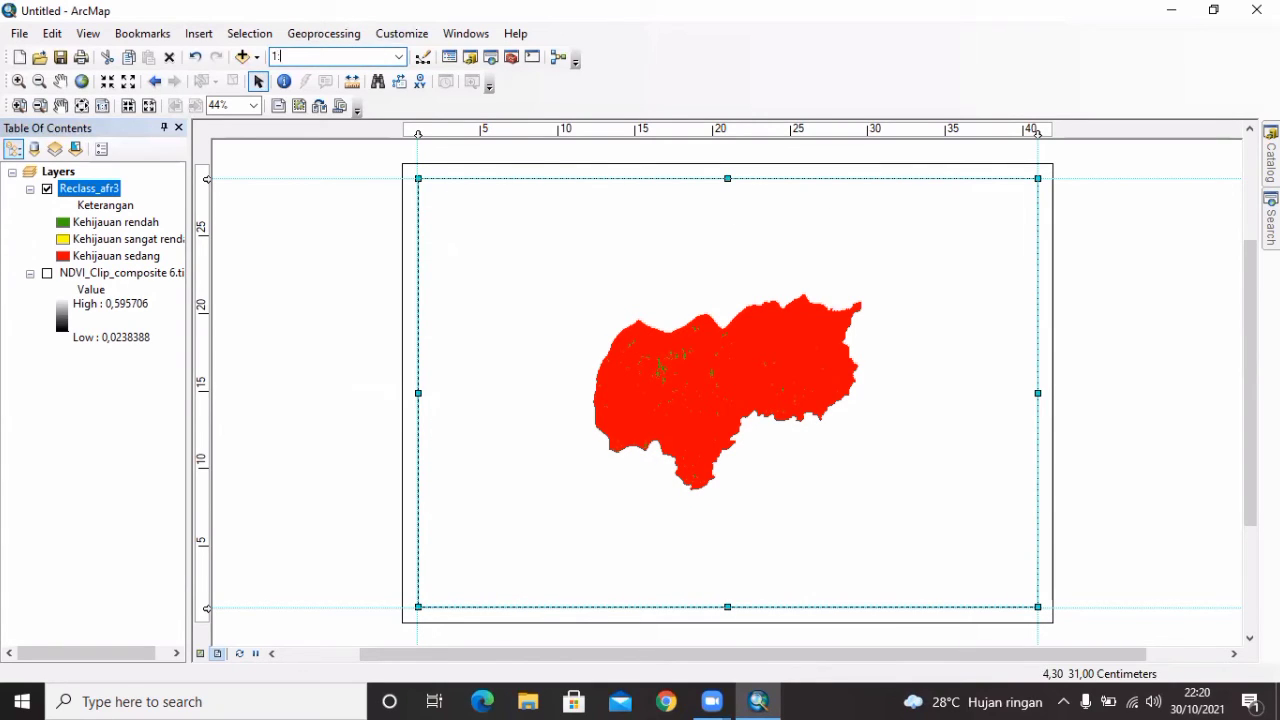
key("Return")
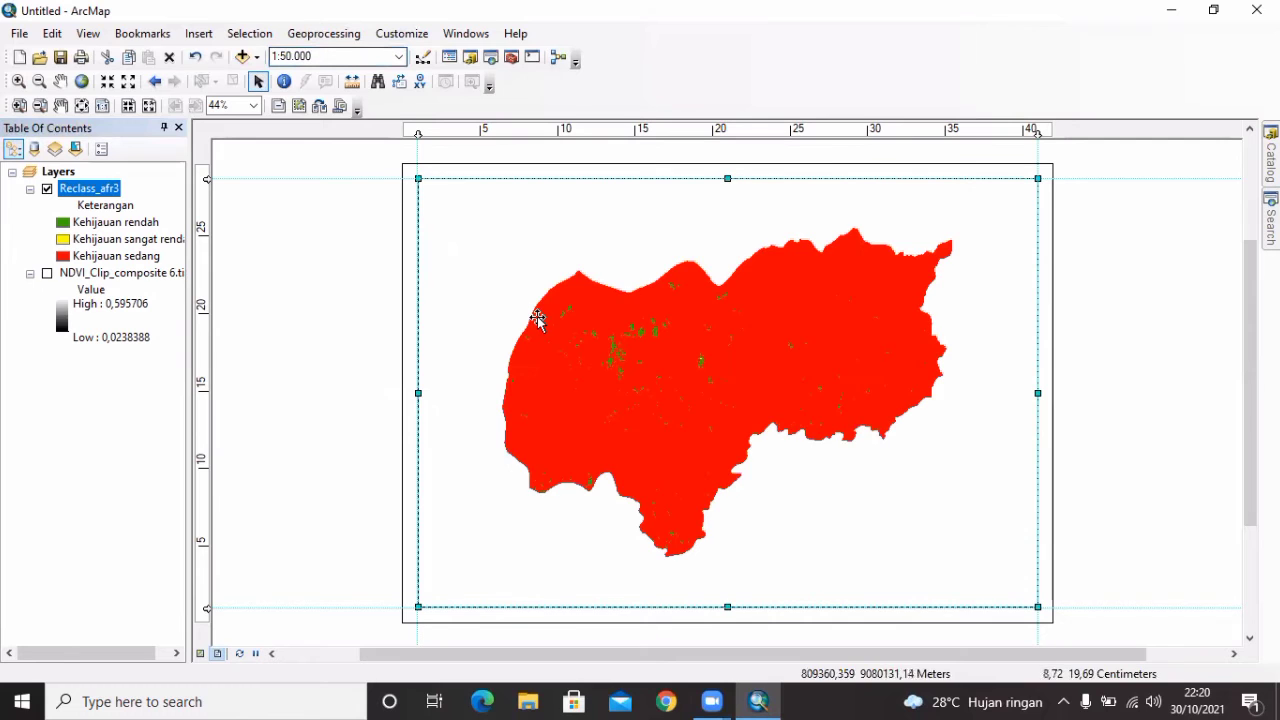
left_click(60, 81)
left_click_drag(656, 333, 740, 319)
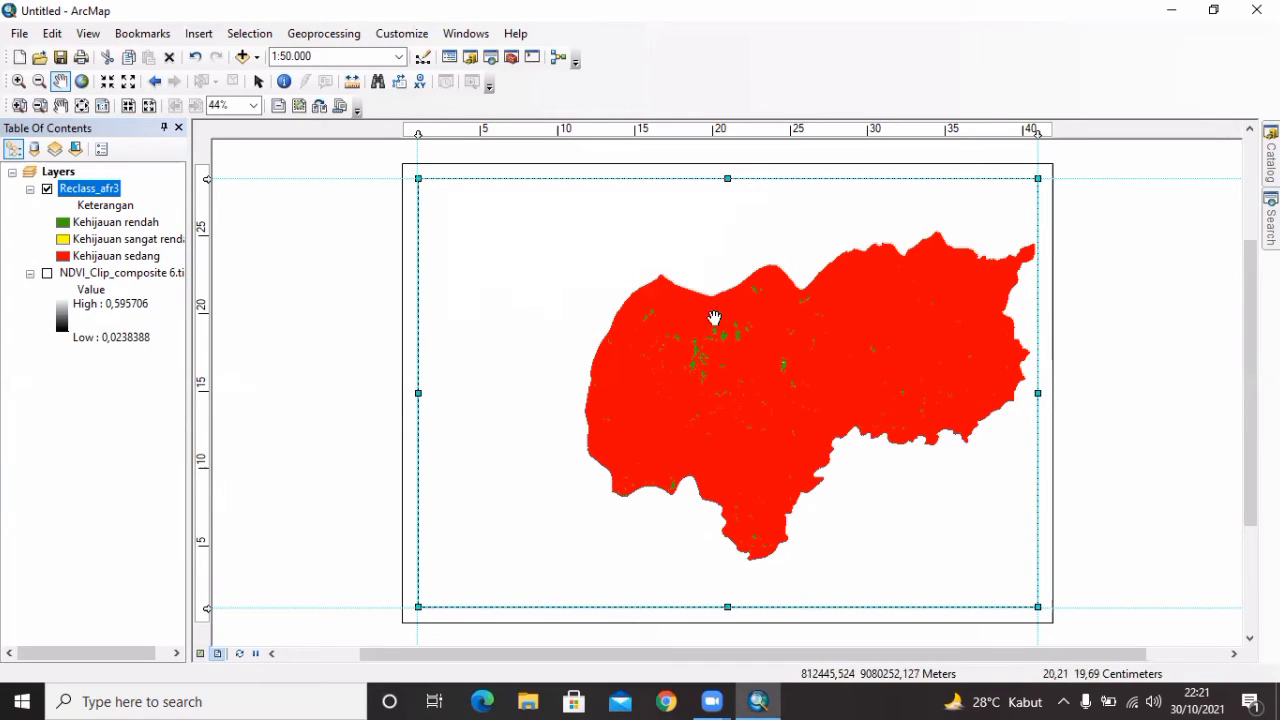
- Show the Draw toolbar and add the title text PETA INDEKS KERAPATAN VEGETASI DESA MULYOREJO KABUPATEN JEMBER above the map
left_click(406, 33)
mouse_move(415, 55)
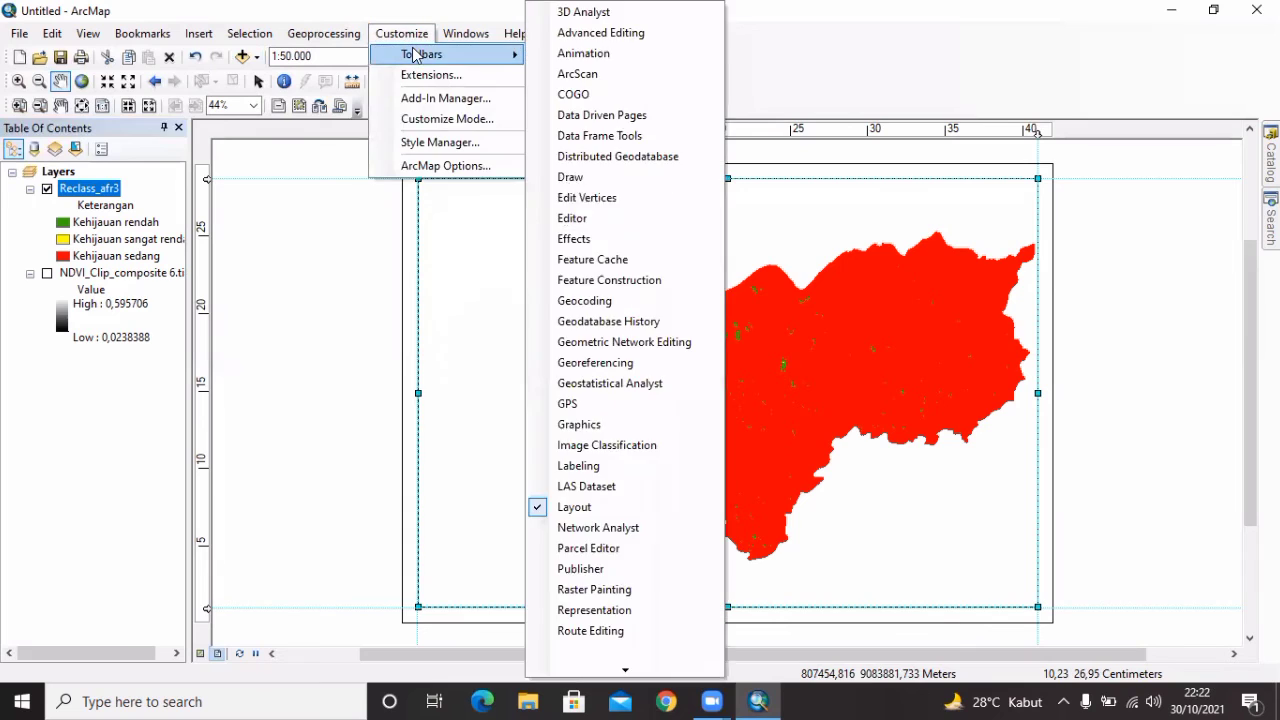
left_click(646, 176)
left_click(382, 150)
left_click(522, 206)
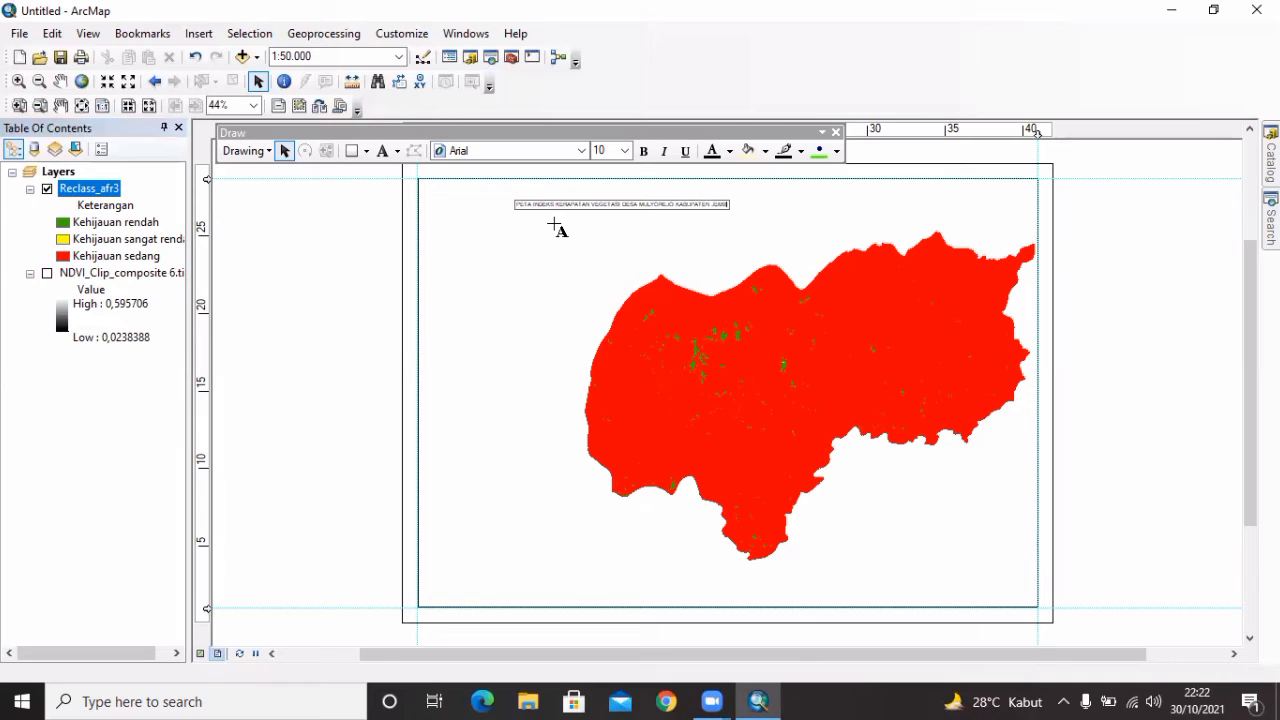
left_click(286, 151)
- Format the map title as bold at size 28 and center it along the upper edge of the data frame
left_click(624, 150)
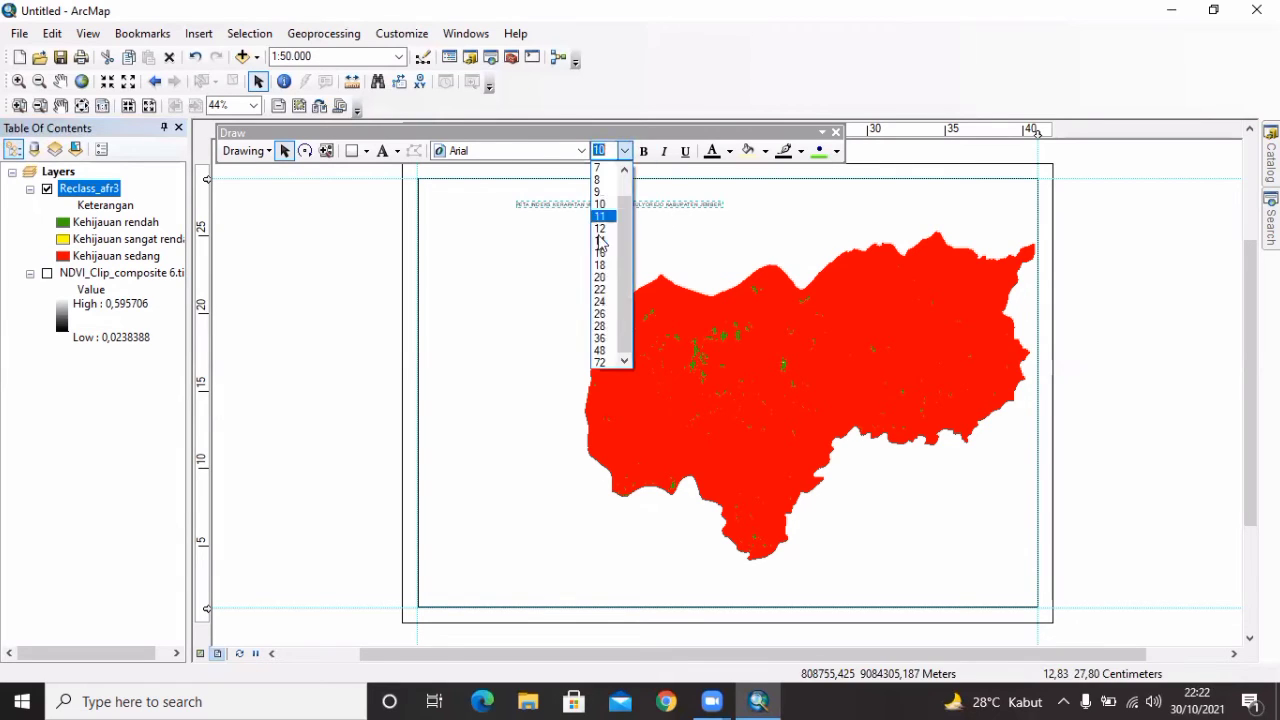
left_click(604, 335)
left_click_drag(832, 206, 778, 199)
left_click(624, 151)
left_click(606, 324)
left_click_drag(775, 202, 762, 202)
left_click(644, 151)
left_click_drag(897, 199, 891, 201)
left_click(1146, 233)
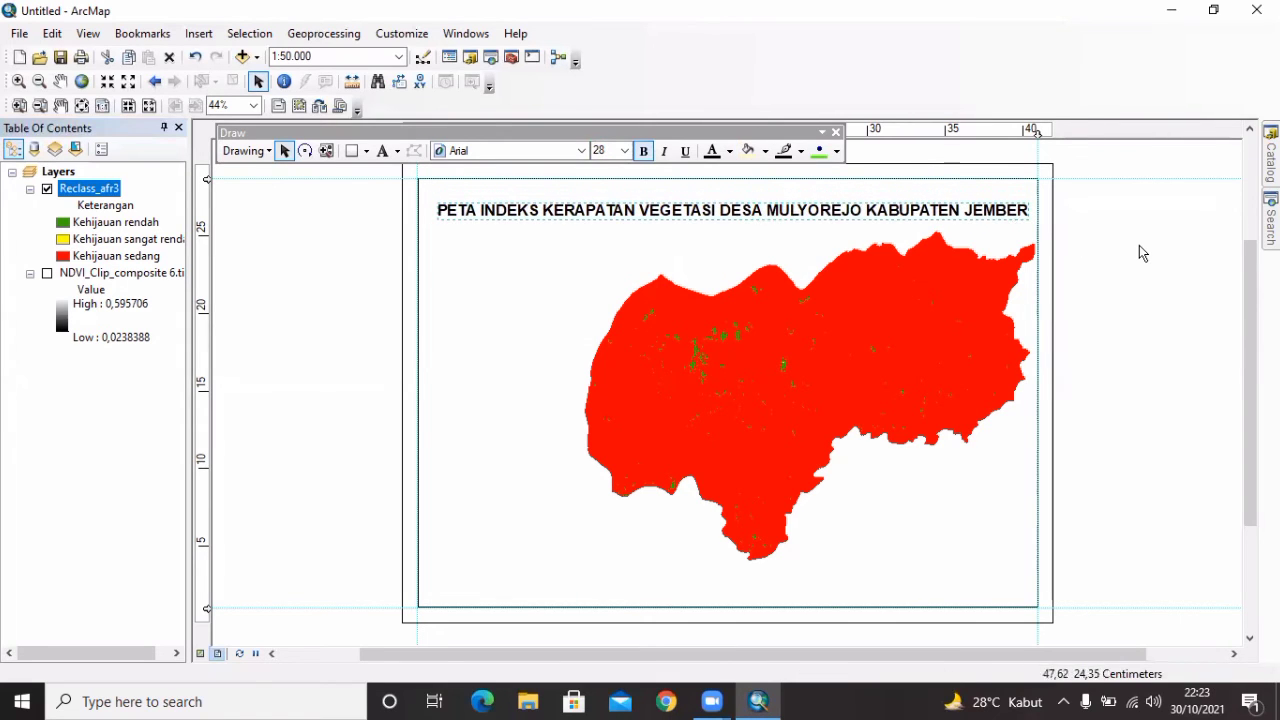
- Insert a compass-rose north arrow with N, E, S and W labels and place it below the title, left of the map
left_click(198, 33)
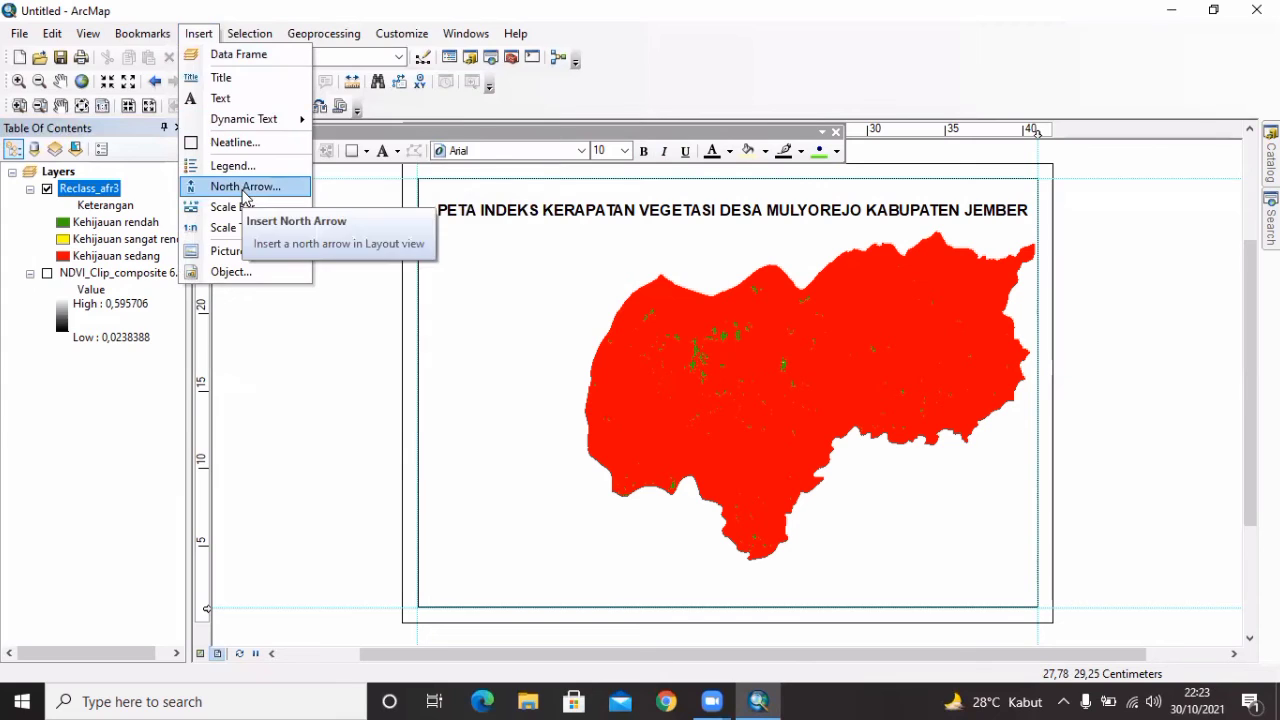
left_click(240, 186)
left_click_drag(296, 95, 296, 135)
left_click(64, 280)
left_click(346, 425)
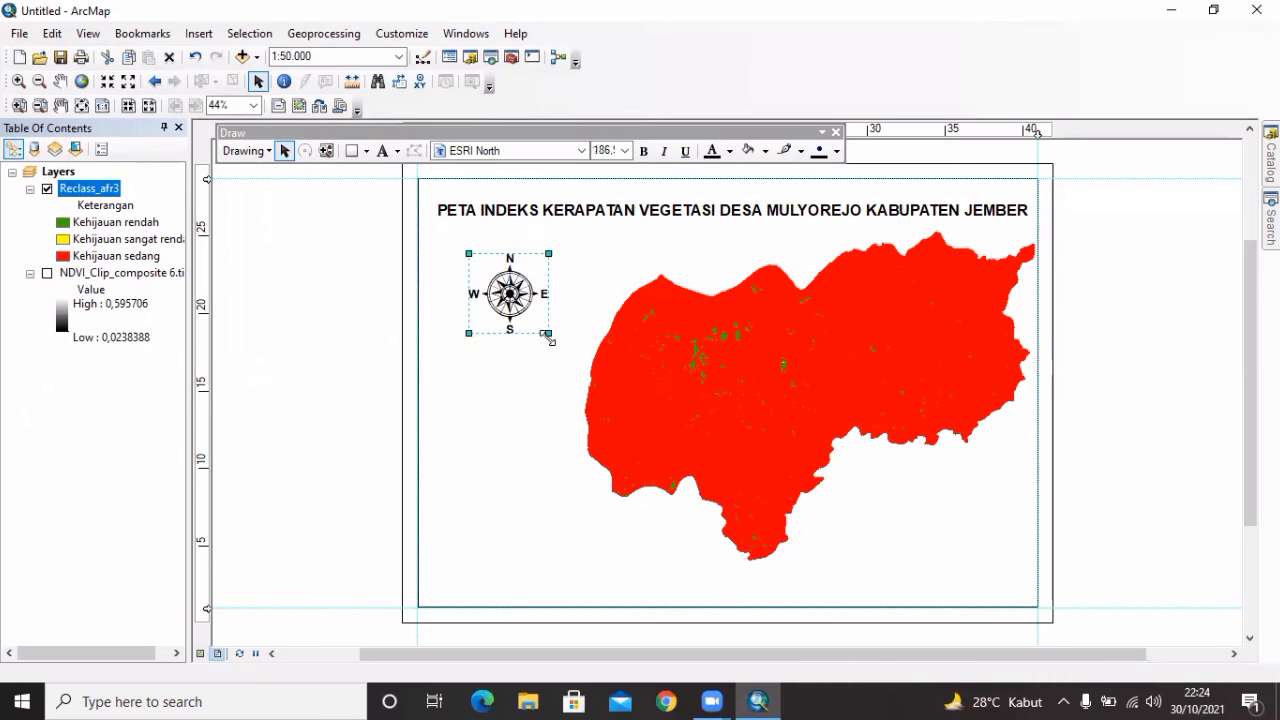
left_click(457, 234)
- Dock the Draw toolbar beside the Layout toolbar
left_click(199, 34)
left_click_drag(422, 132, 428, 88)
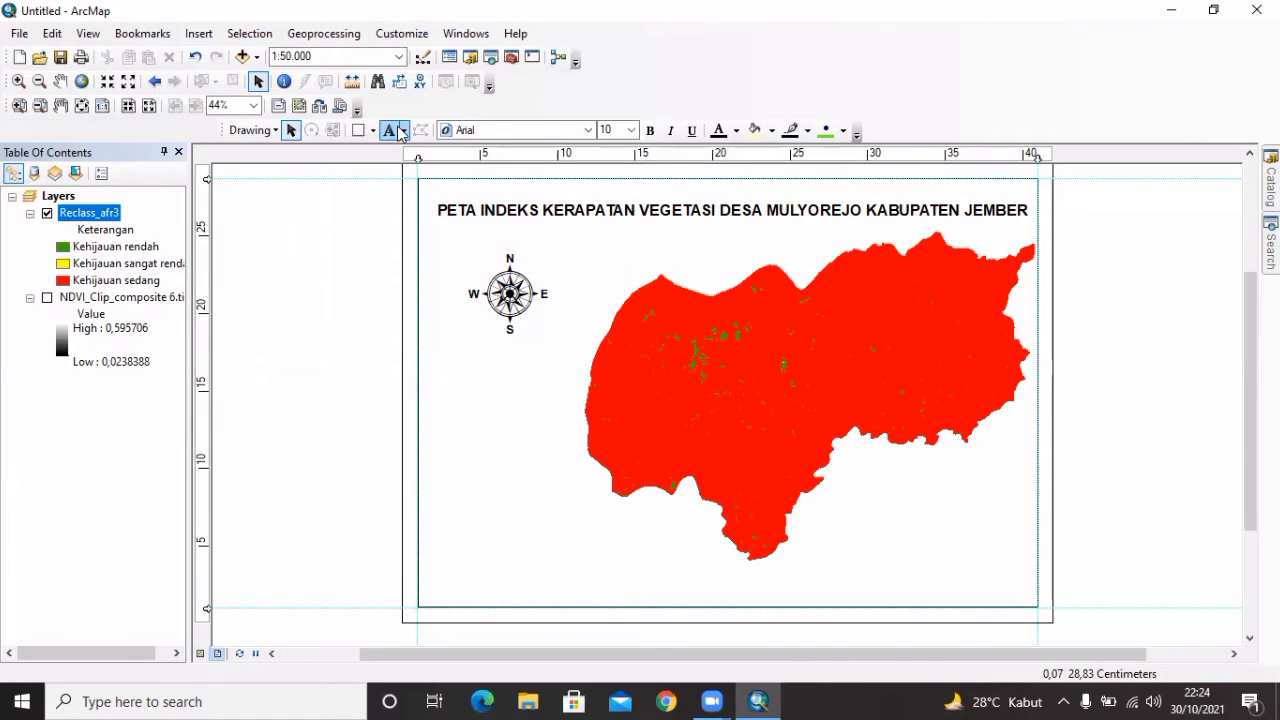
mouse_move(223, 130)
left_mouse_down()
mouse_move(484, 60)
mouse_move(374, 106)
left_mouse_up()
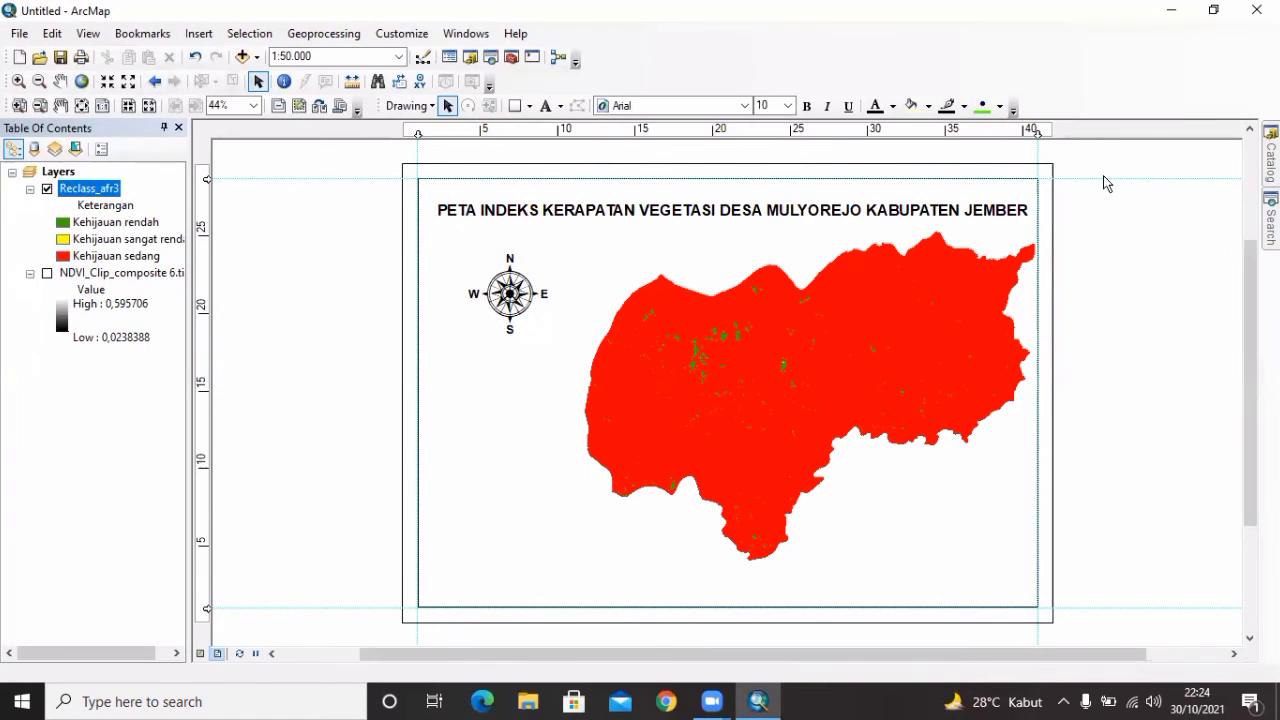
- Add the text SKALA 1:50.000 at size 24 and center it below the north arrow
left_click(545, 105)
left_click(474, 357)
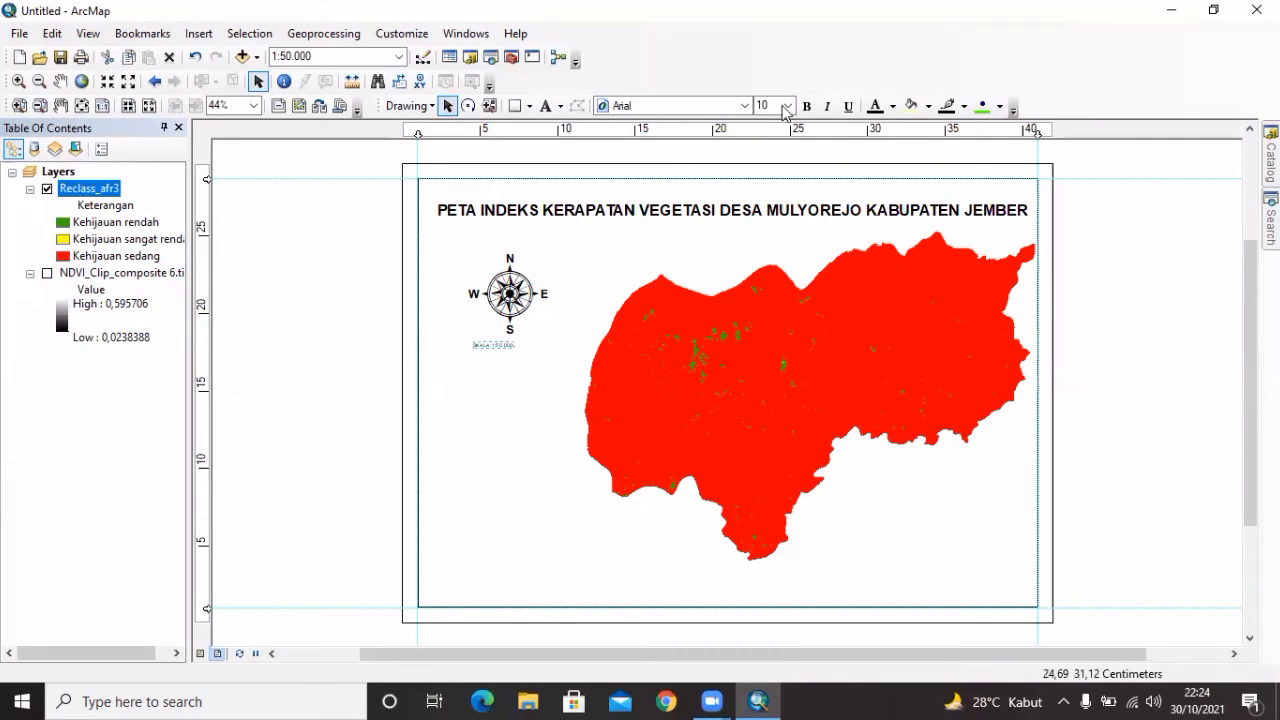
left_click(788, 105)
left_click(762, 183)
left_click(788, 105)
left_click(773, 210)
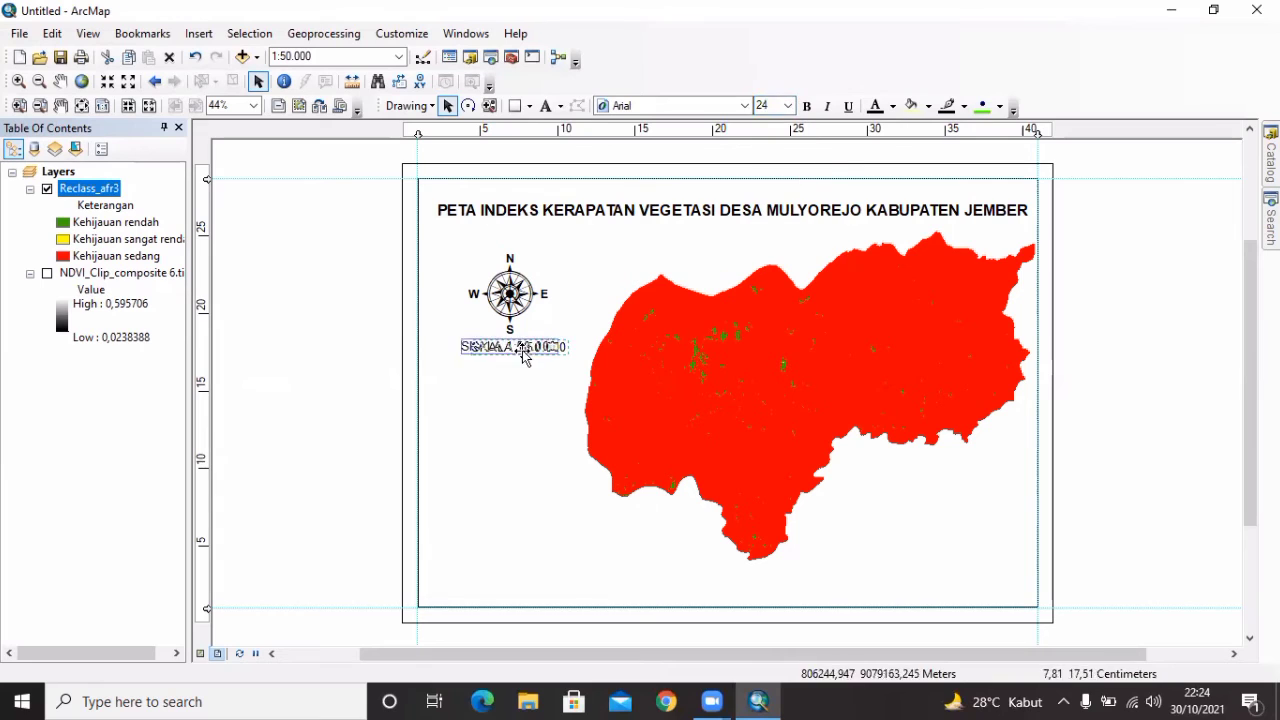
left_click(1166, 371)
- Insert an alternating scale bar and fit it below the SKALA 1:50.000 text, left of the map
left_click(196, 33)
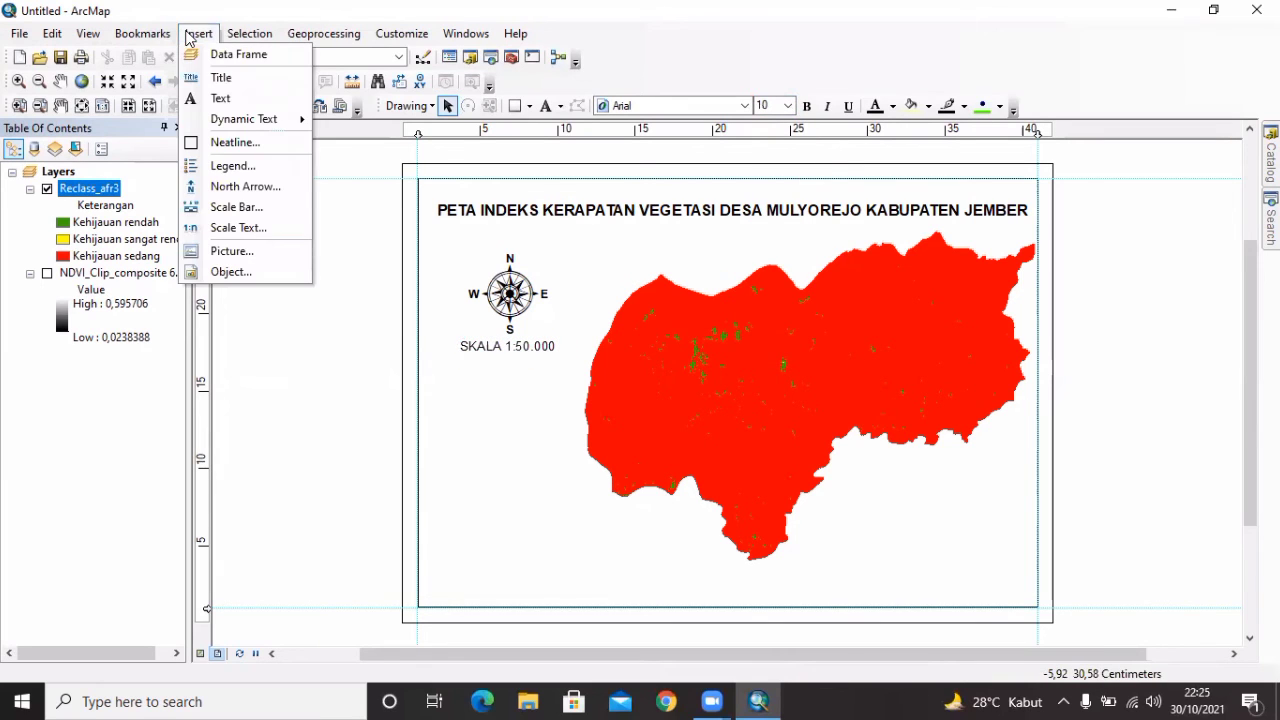
left_click(218, 207)
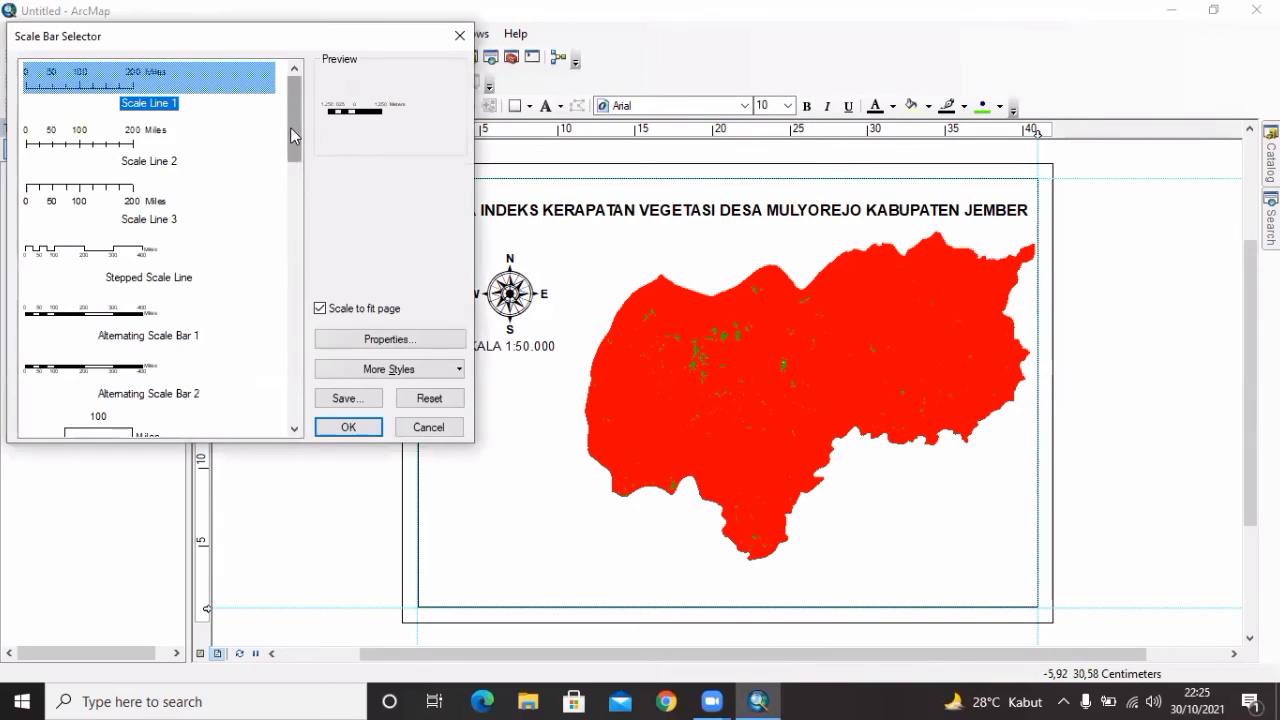
mouse_move(295, 140)
left_mouse_down()
mouse_move(291, 350)
mouse_move(297, 145)
left_mouse_up()
left_click(150, 280)
left_click(348, 427)
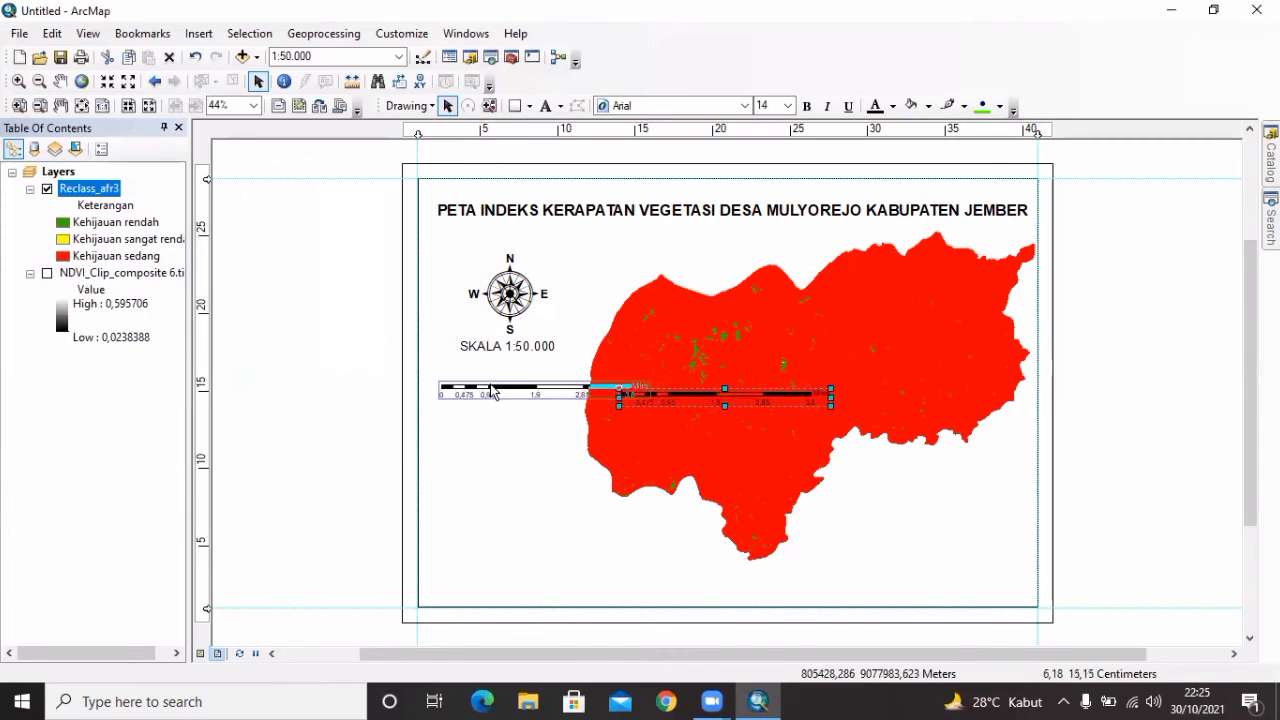
left_click_drag(490, 390, 480, 370)
left_click(886, 408)
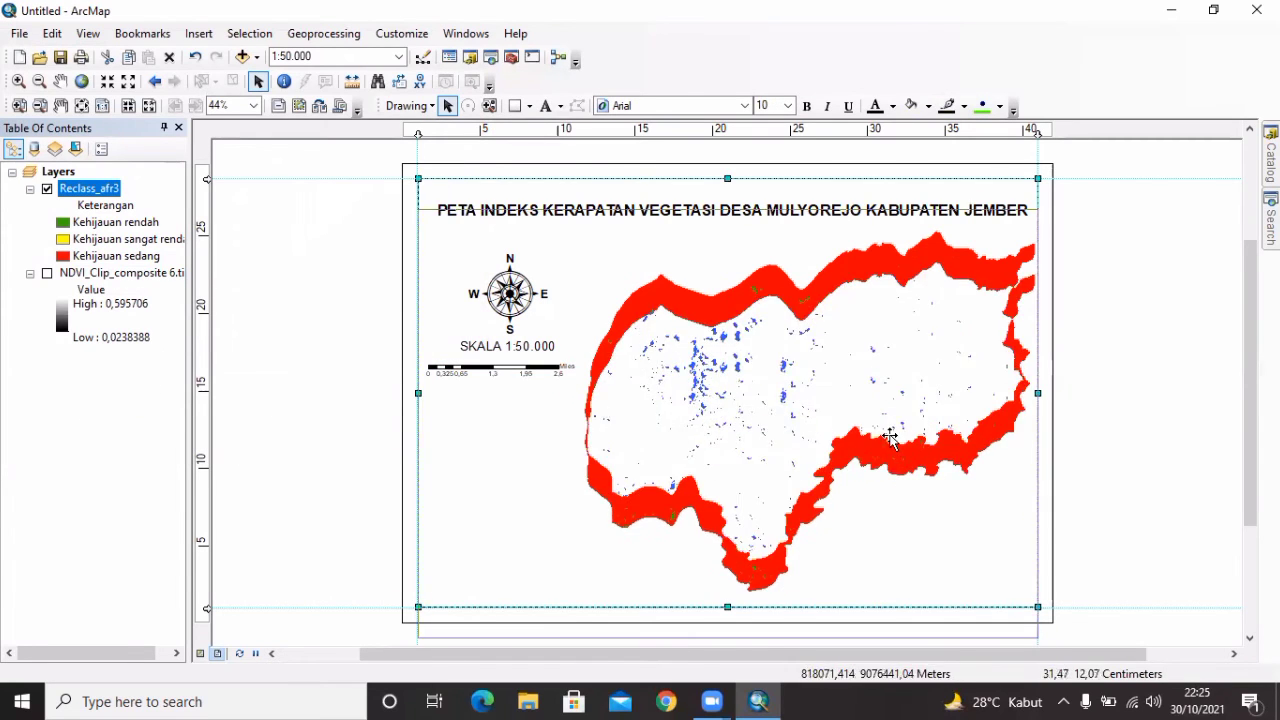
left_click(1150, 492)
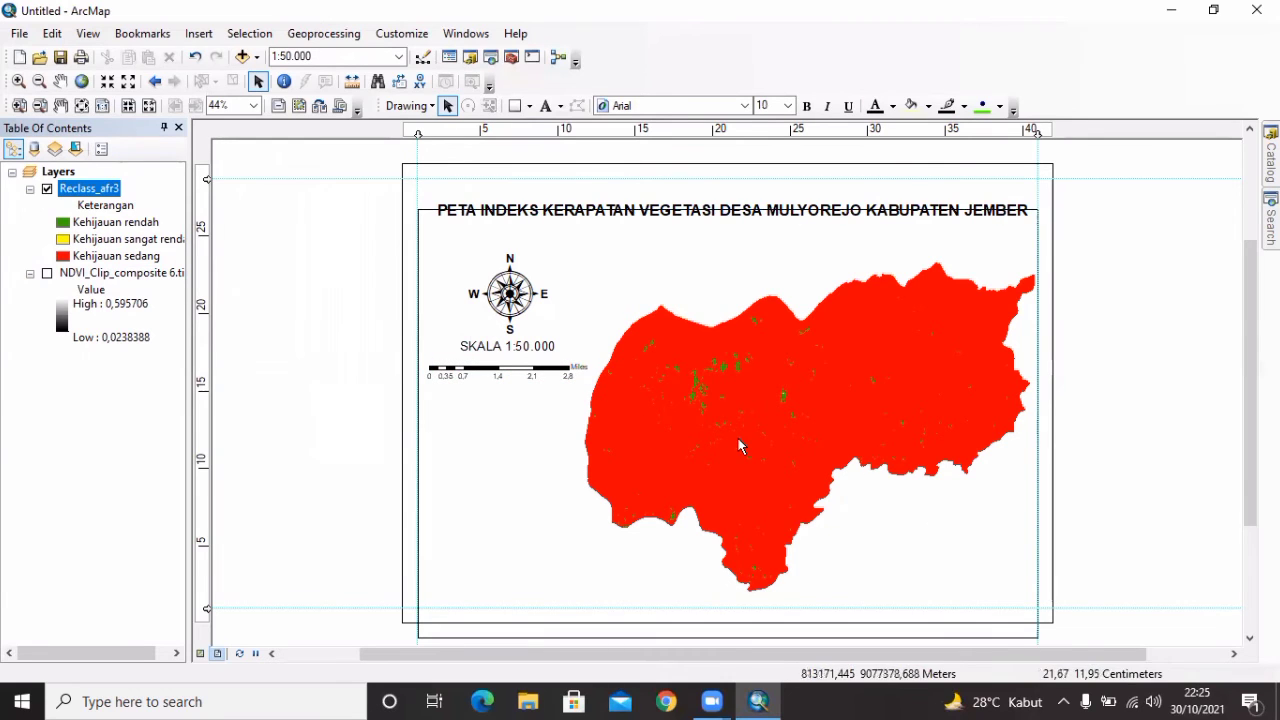
- Set the scale bar's division units to Kilometers with the label Km, and realign the data frame with the page guides
left_click(572, 368)
right_click(570, 368)
left_click(600, 364)
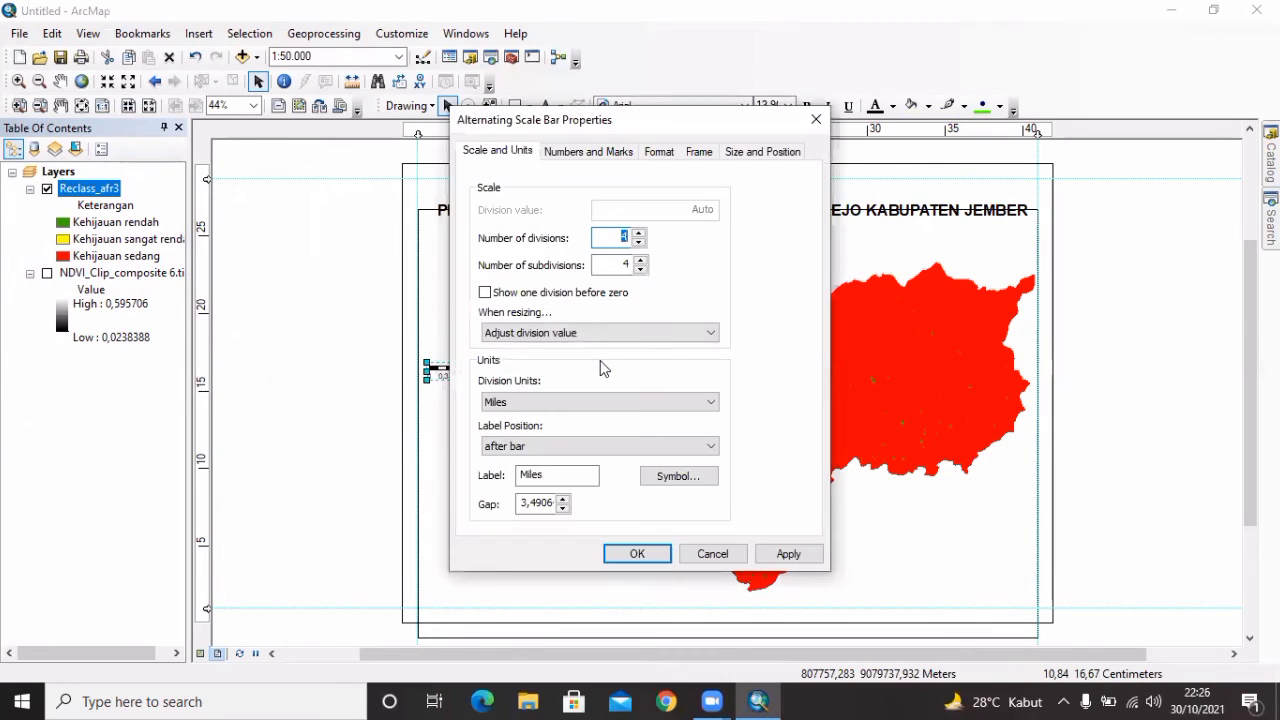
left_click(570, 152)
left_click(510, 152)
left_click(606, 385)
left_click(580, 452)
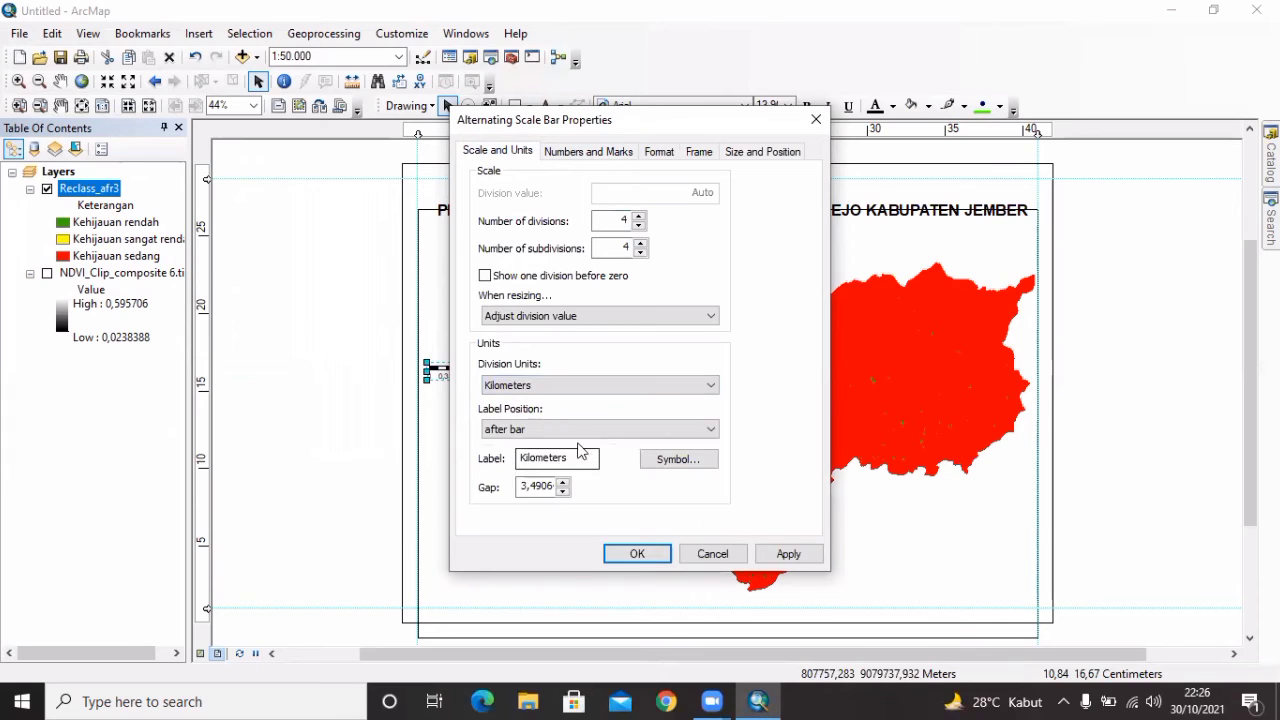
double_click(580, 457)
type("Km")
left_click(789, 554)
left_click(637, 554)
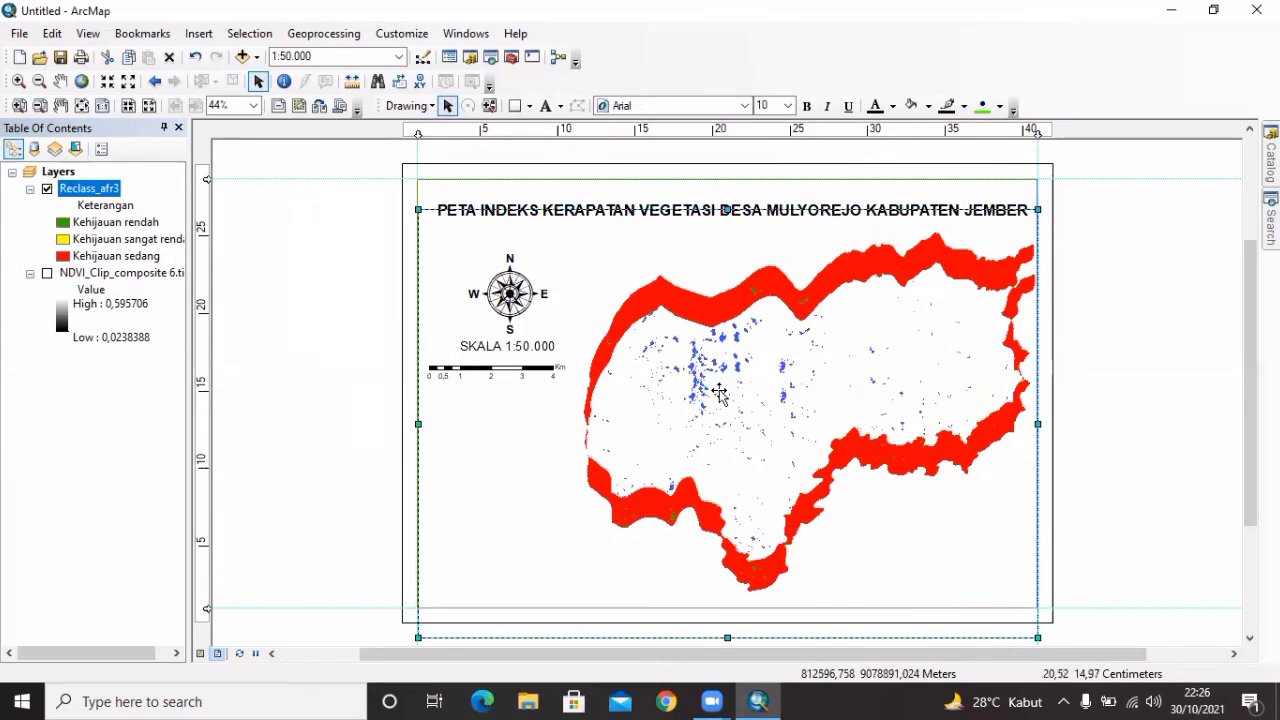
left_click(566, 372)
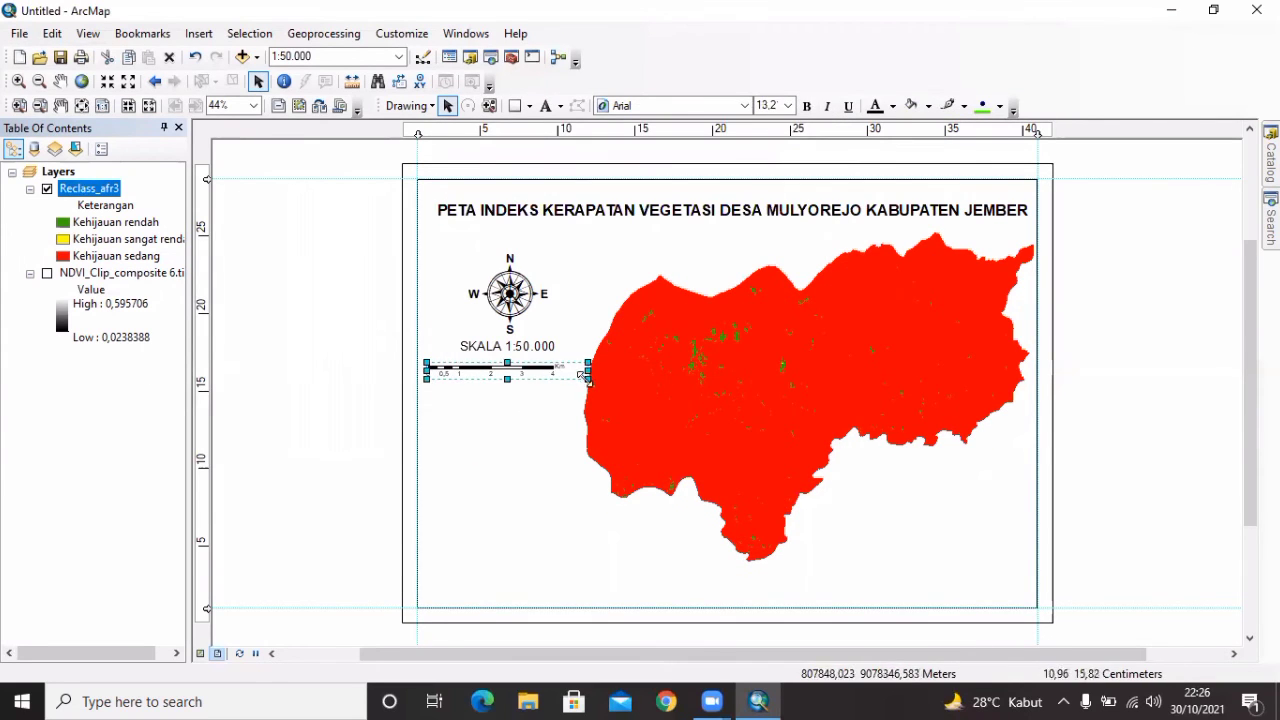
- Resize and reposition the scale bar so it sits below the SKALA 1:50.000 text, clear of the map
left_click_drag(587, 375, 631, 395)
left_click(1124, 392)
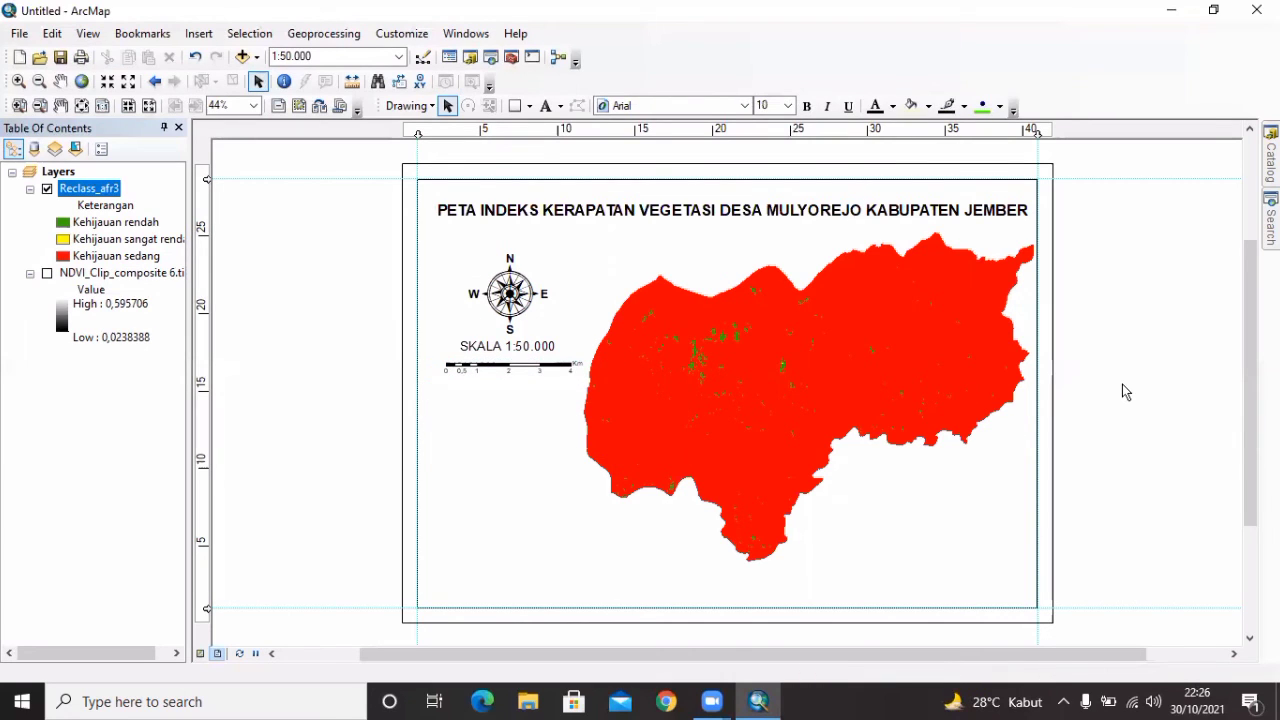
- Insert a one-column legend for Reclass_afr3, place it below the scale bar and clear its title
left_click(198, 33)
left_click(226, 163)
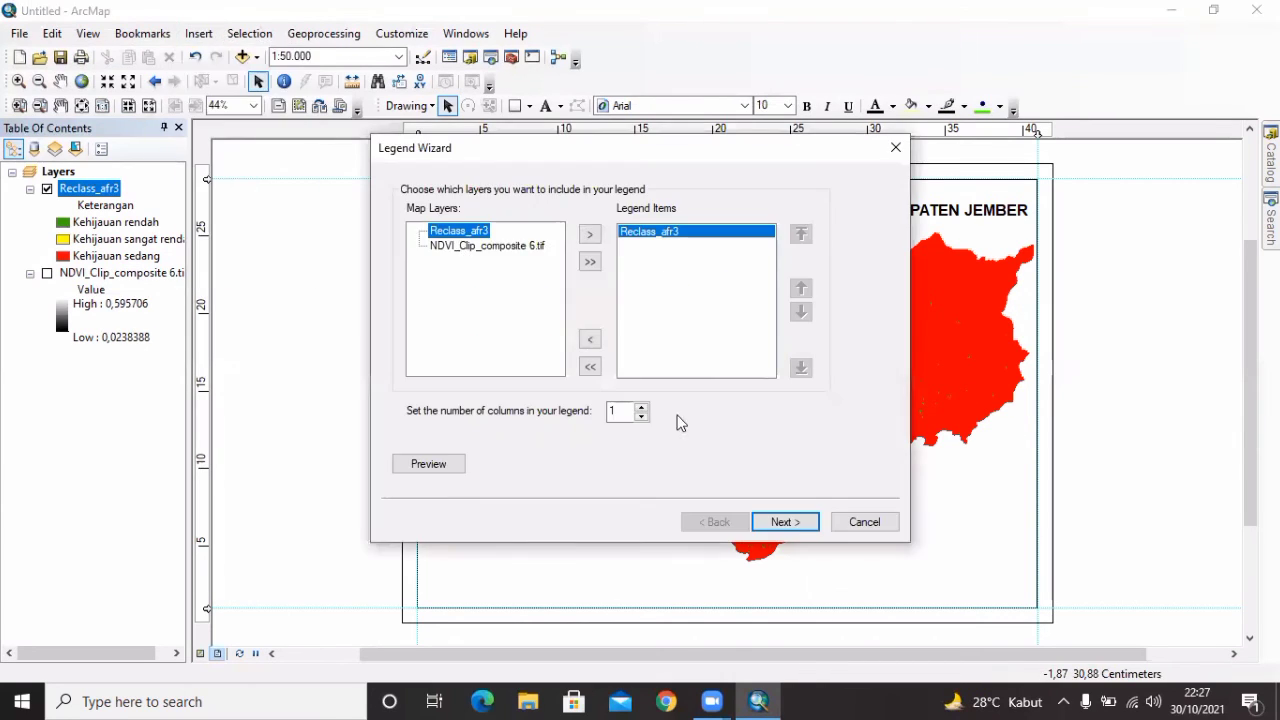
left_click(785, 521)
left_click(785, 521)
left_click(782, 520)
left_click(782, 520)
left_click(780, 520)
left_click_drag(565, 447, 517, 452)
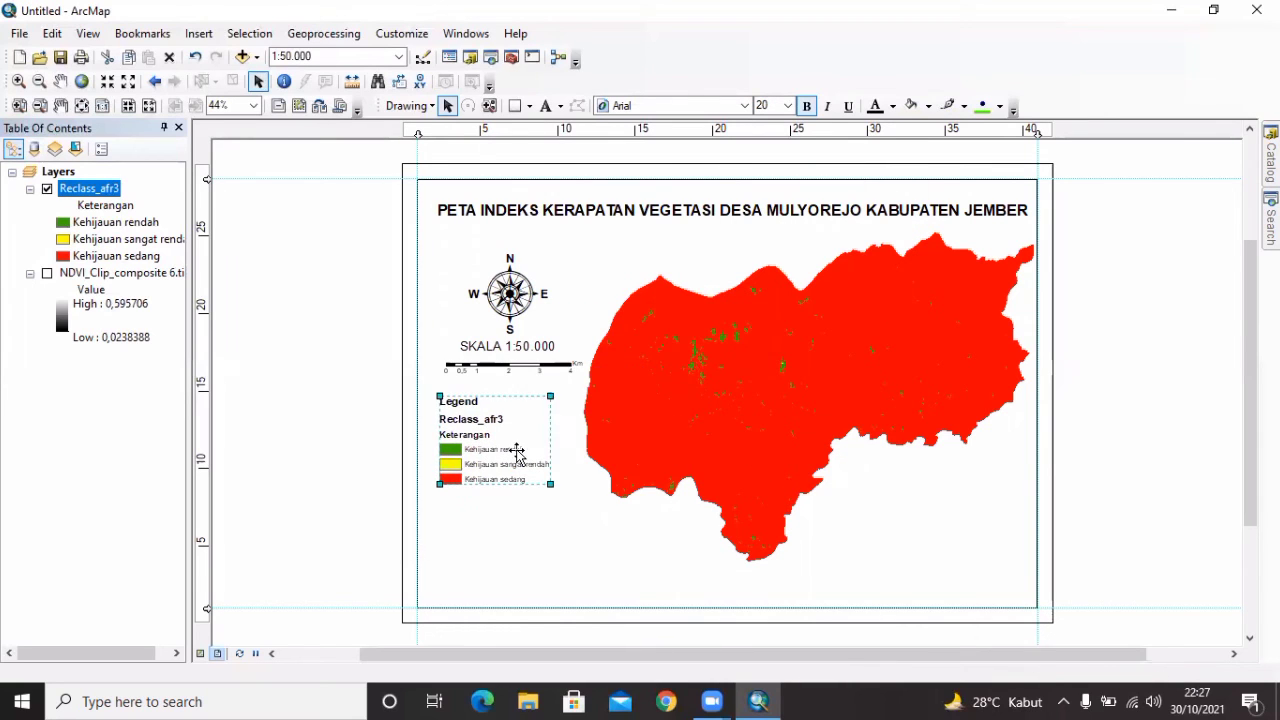
double_click(517, 452)
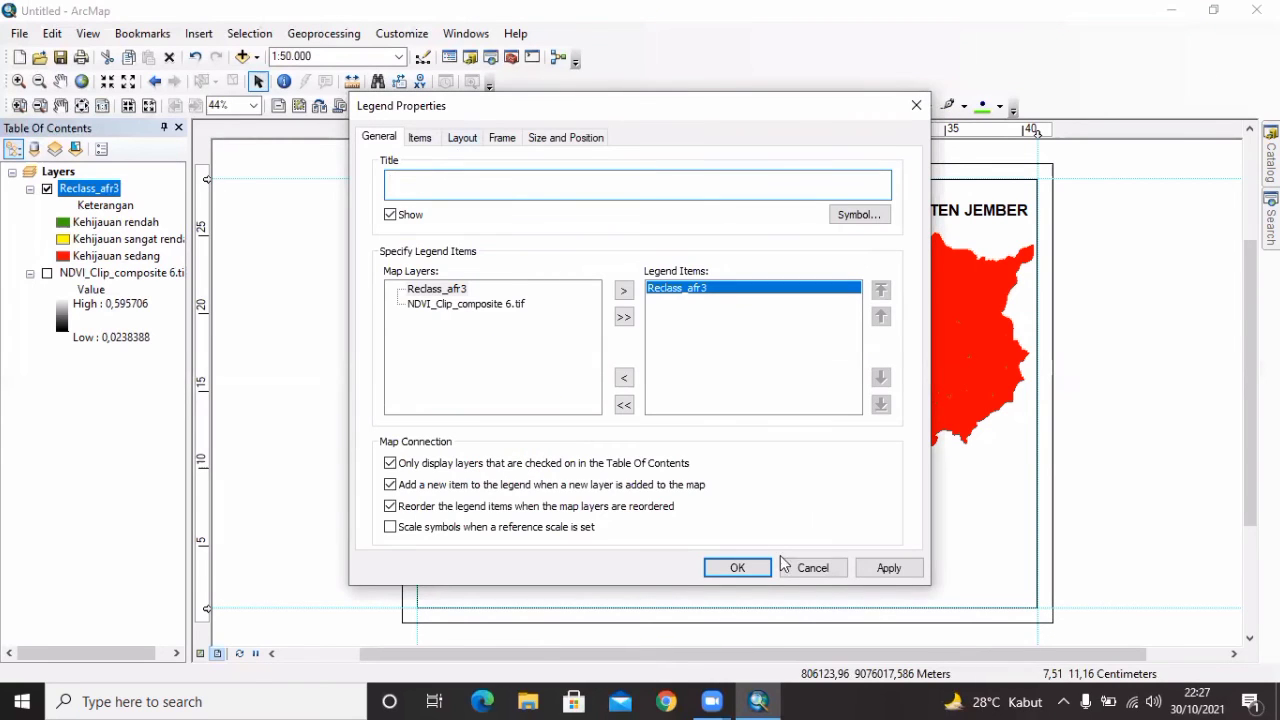
left_click(745, 567)
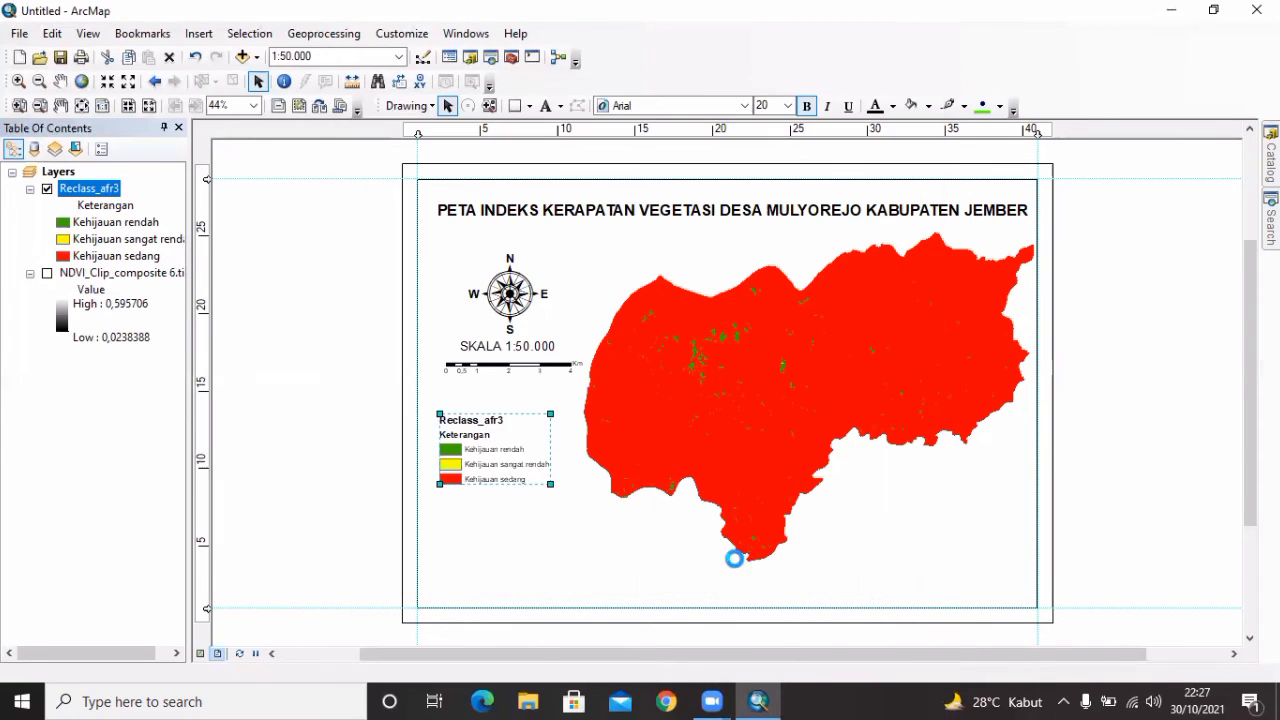
- Convert the legend to graphics, ungroup it and delete the Reclass_afr3 heading
right_click(495, 424)
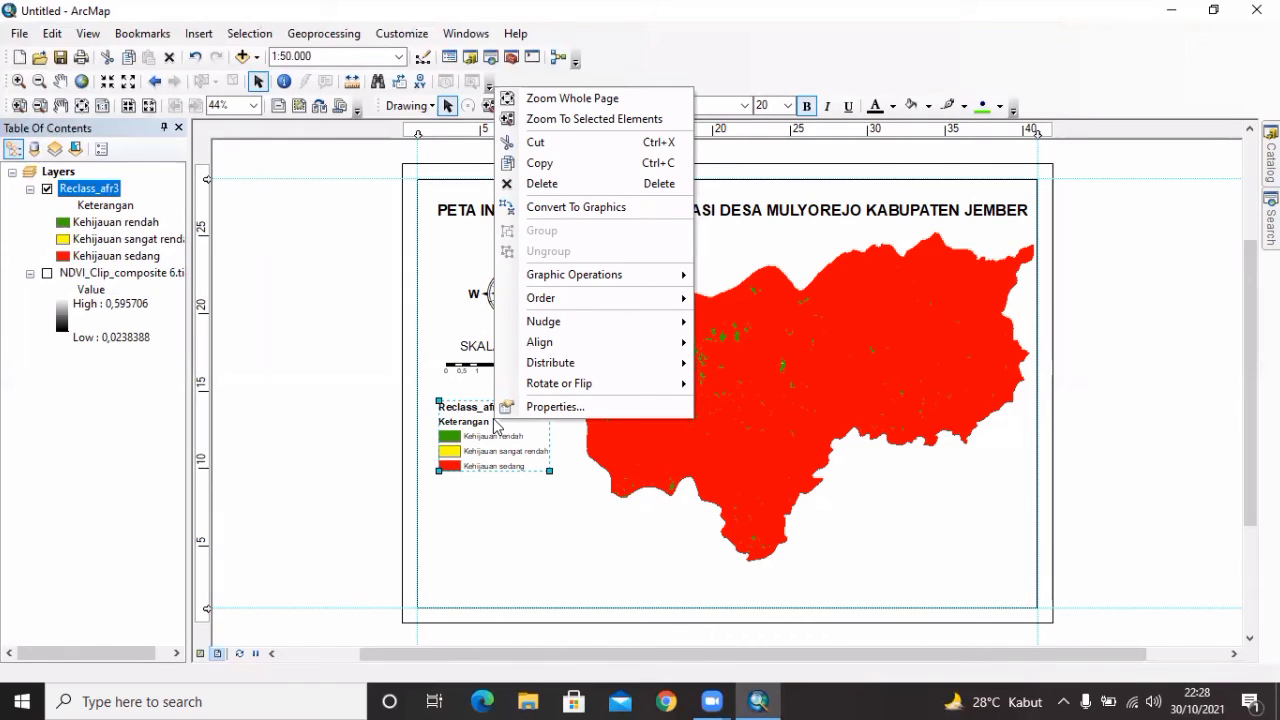
left_click(651, 208)
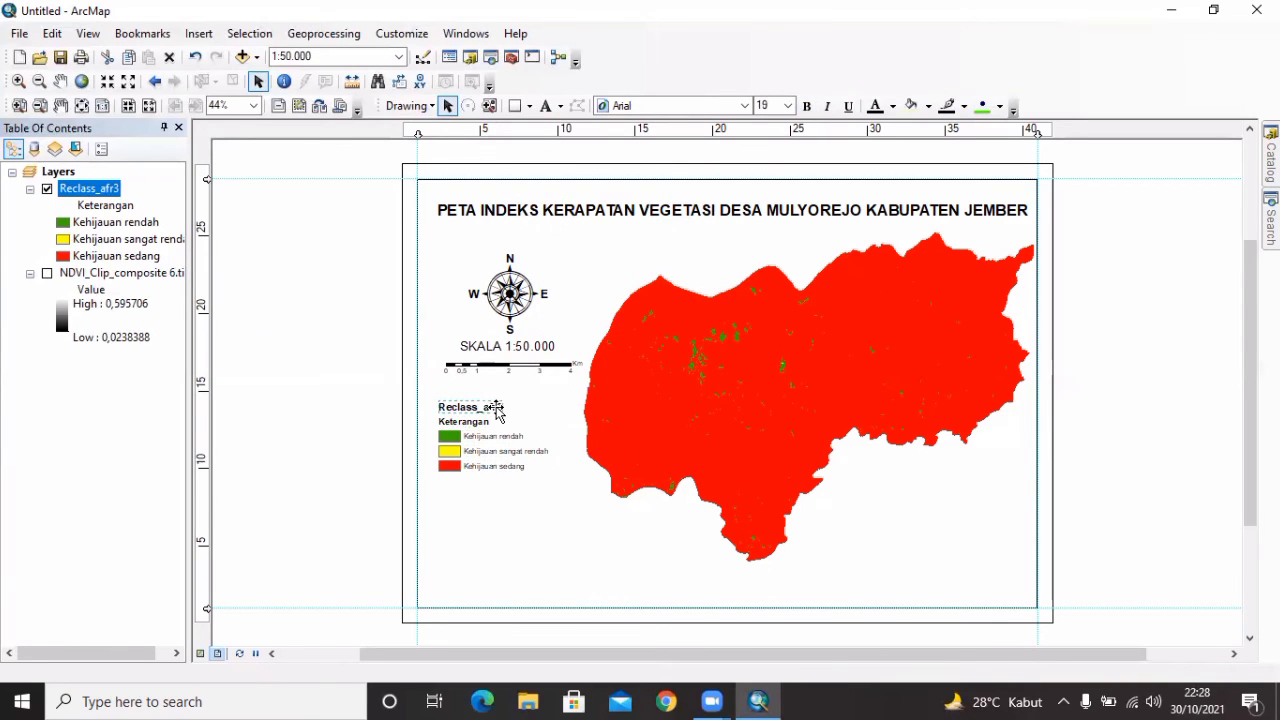
key("Delete")
right_click(499, 453)
left_click(597, 285)
- Enlarge the Keterangan legend and move it directly below the scale bar
left_click(519, 461)
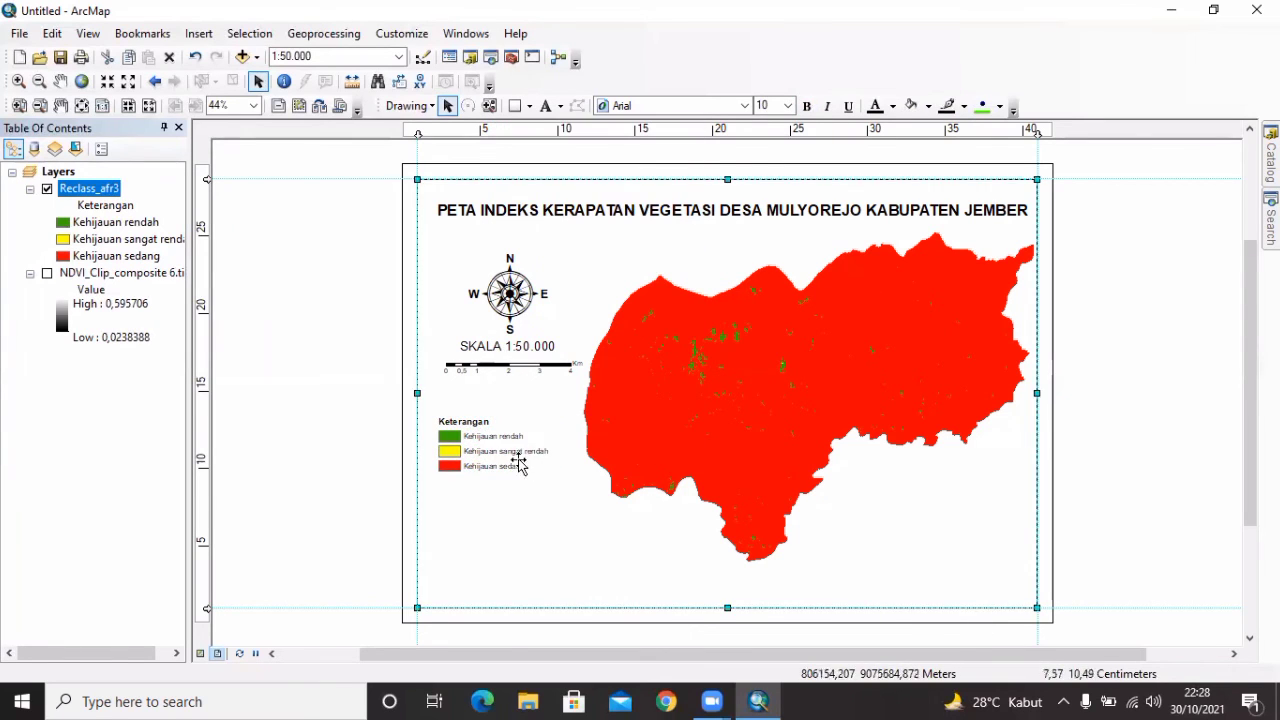
left_click(519, 461)
left_click_drag(552, 475, 541, 429)
left_click(580, 389)
left_click(555, 430)
left_click(577, 468)
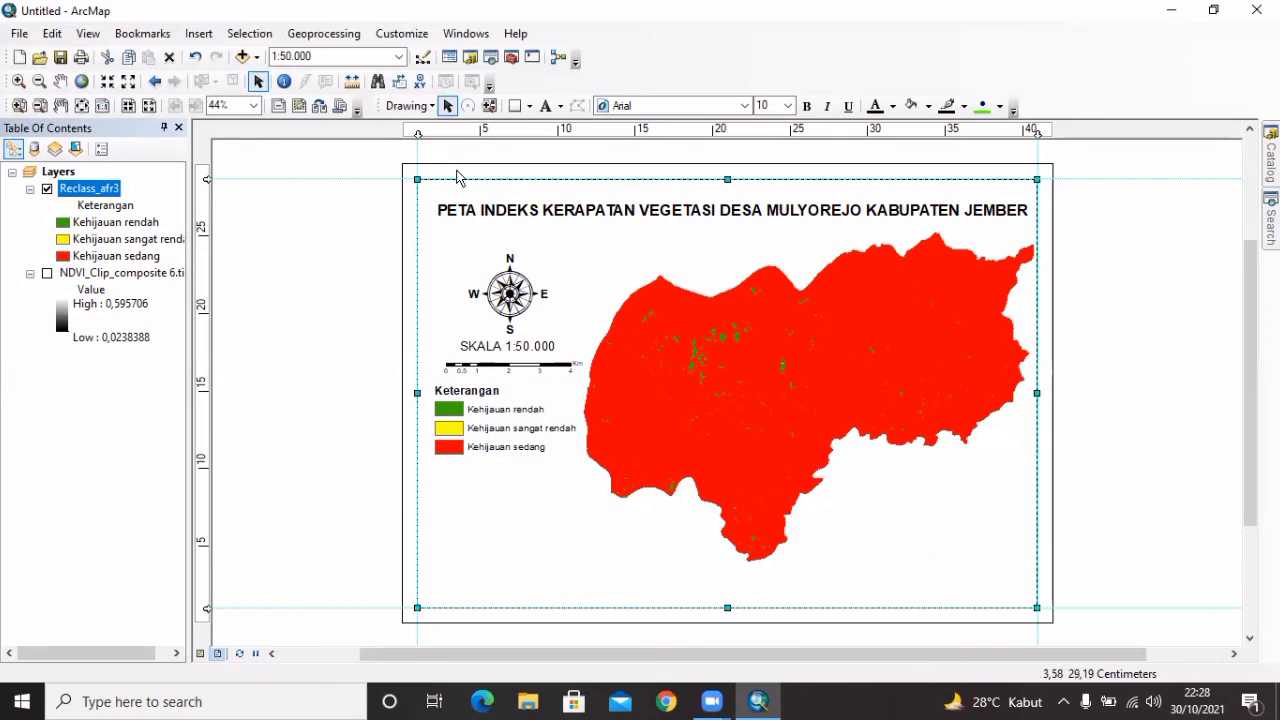
- Shift the map slightly downward within the data frame, away from the title
left_click(61, 82)
mouse_move(803, 371)
left_mouse_down()
mouse_move(799, 402)
mouse_move(801, 388)
left_mouse_up()
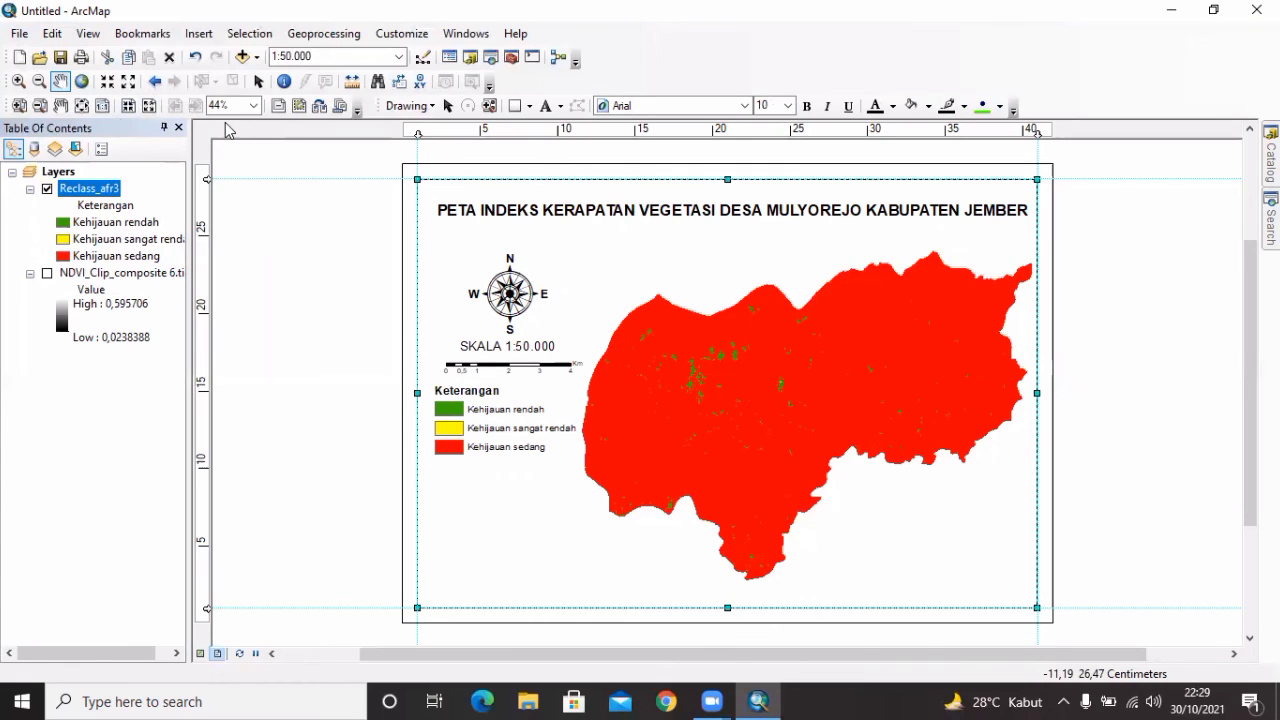
- Add the text "Sumber Data : LANDSAT 8 OLI/TRIS", enlarge it and place it in the layout's lower-right corner
left_click(546, 106)
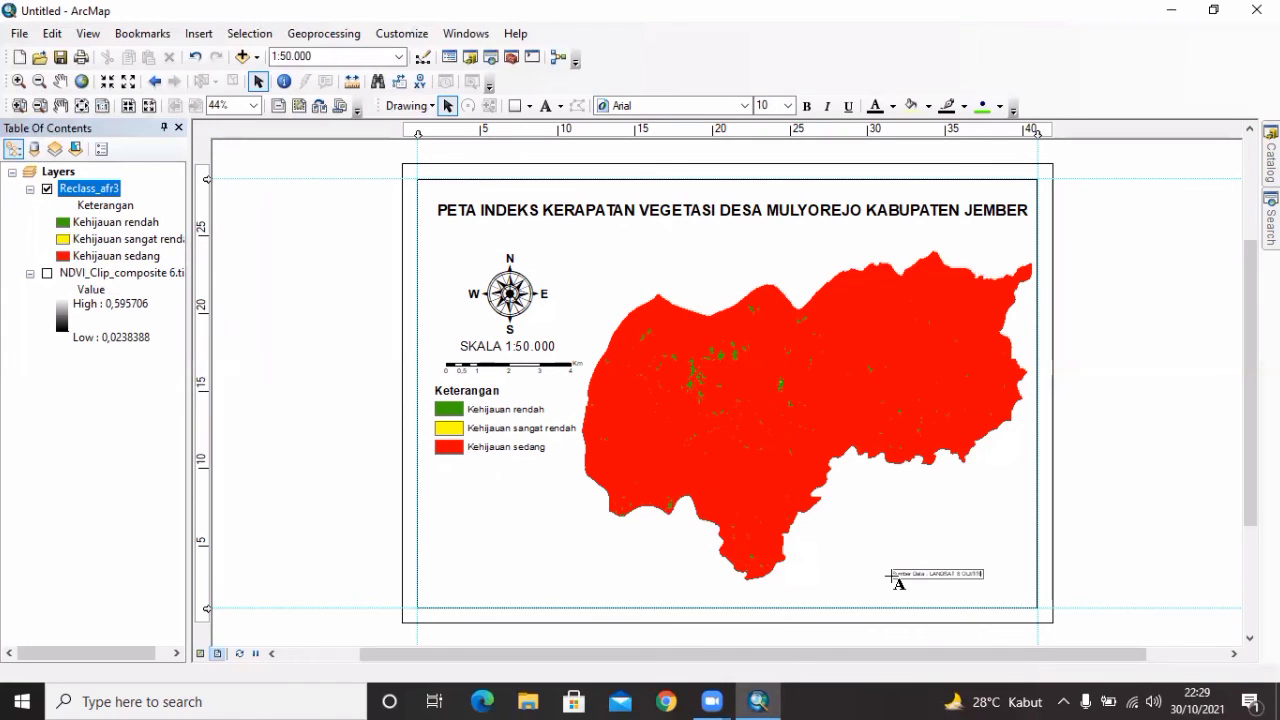
key("Return")
left_click(788, 106)
left_click(777, 249)
left_click_drag(970, 571, 929, 571)
- Enlarge the Keterangan legend further and move it lower, leaving a gap beneath the scale bar
left_click(509, 411)
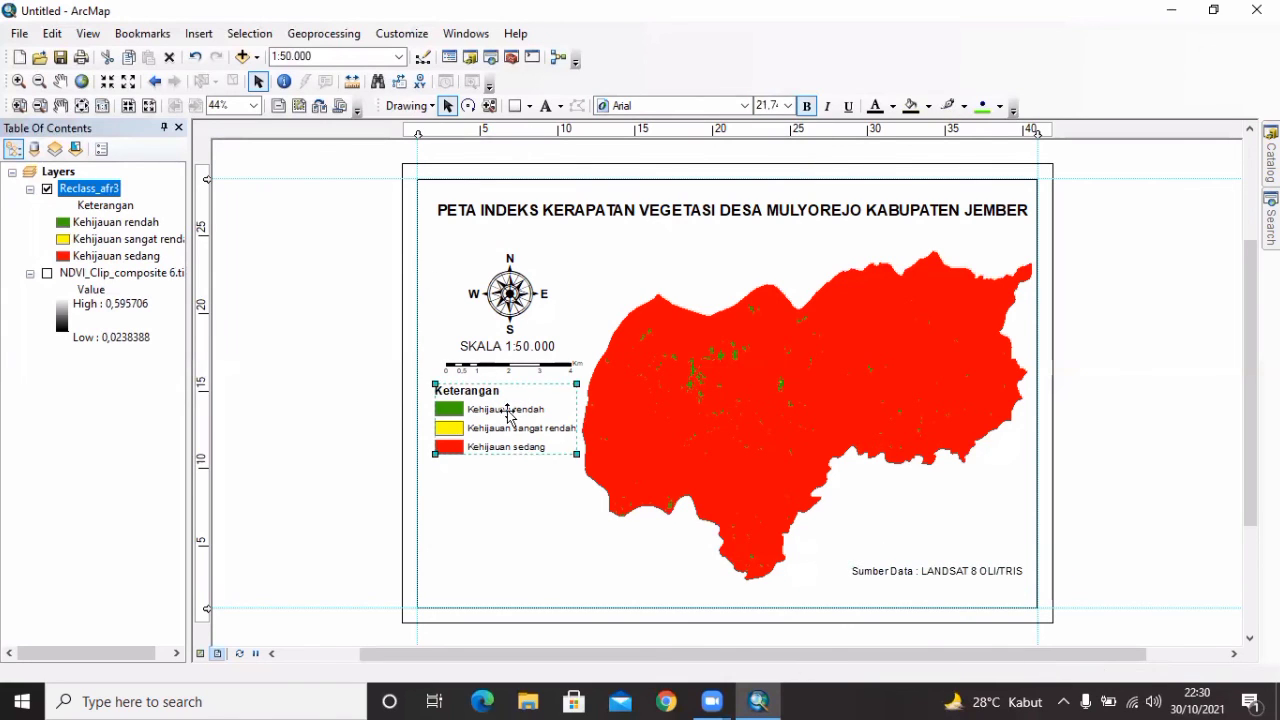
left_click(740, 155)
left_click_drag(496, 415, 600, 494)
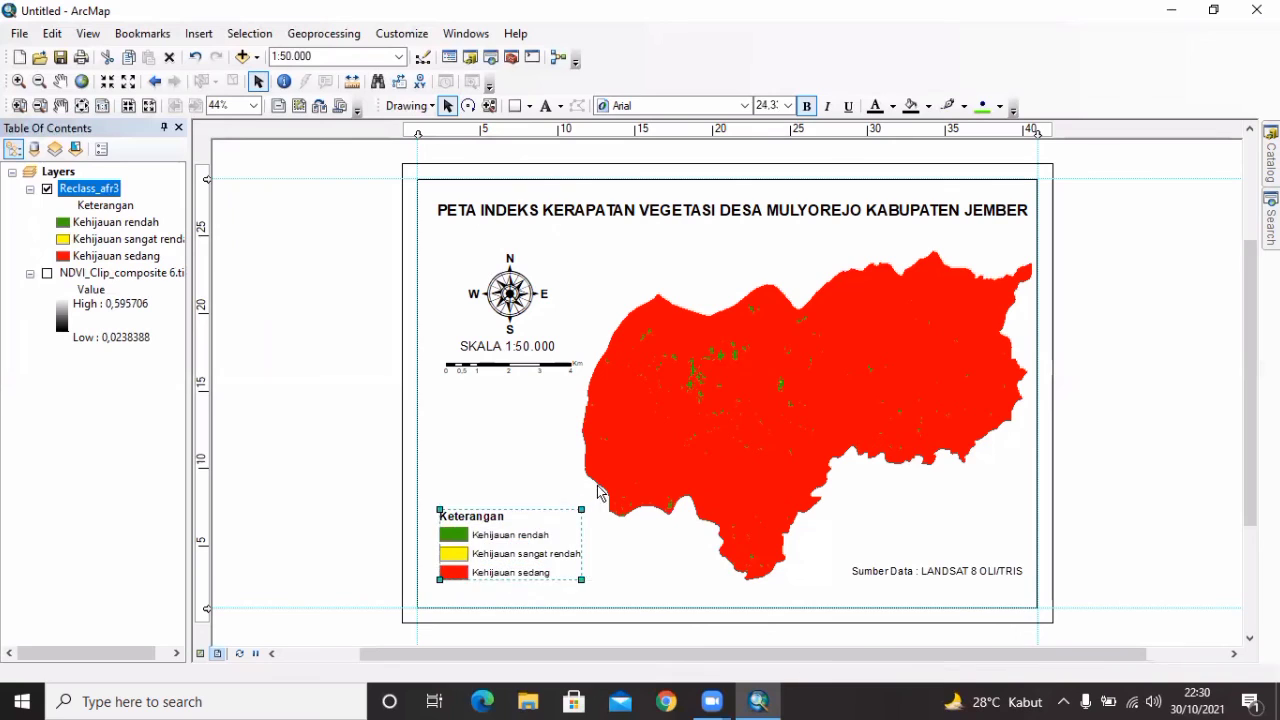
left_click(673, 575)
left_click_drag(468, 555, 466, 493)
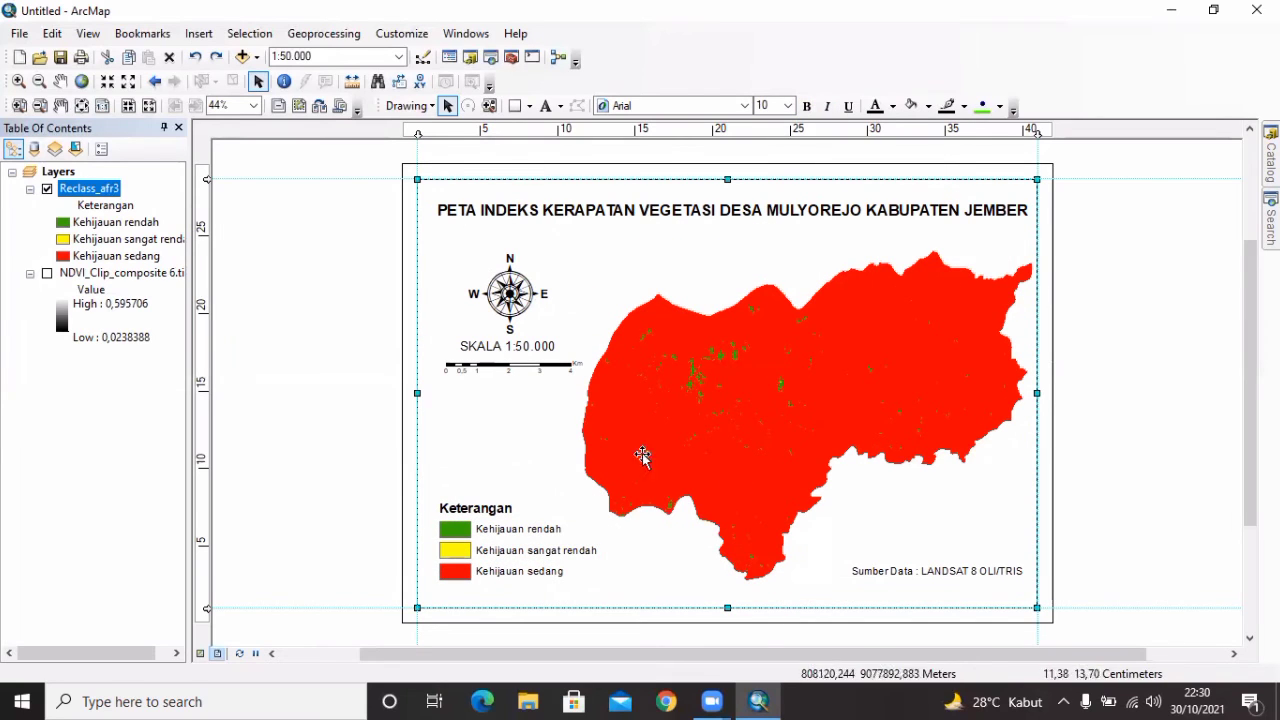
left_click_drag(476, 560, 467, 505)
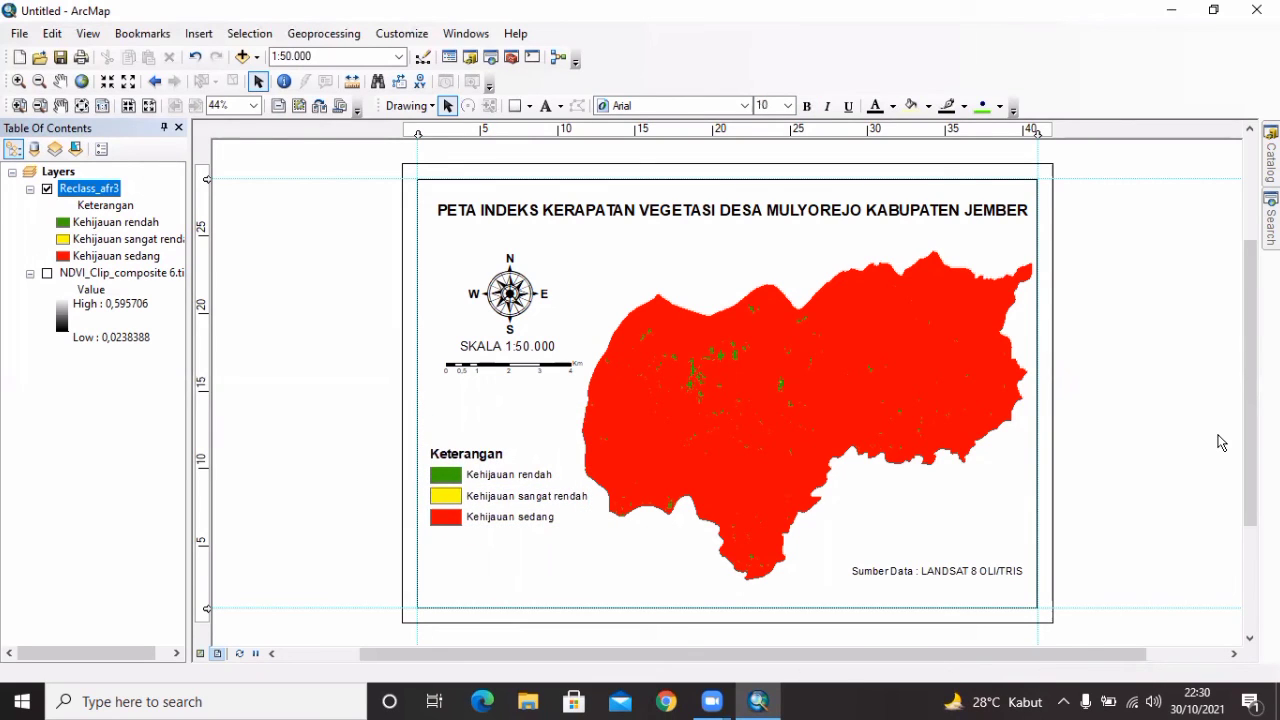
- Export the map to the Documents folder as a 300 dpi JPEG named PETA NDVI DESA MULYOREJO
left_click(19, 36)
left_click(100, 318)
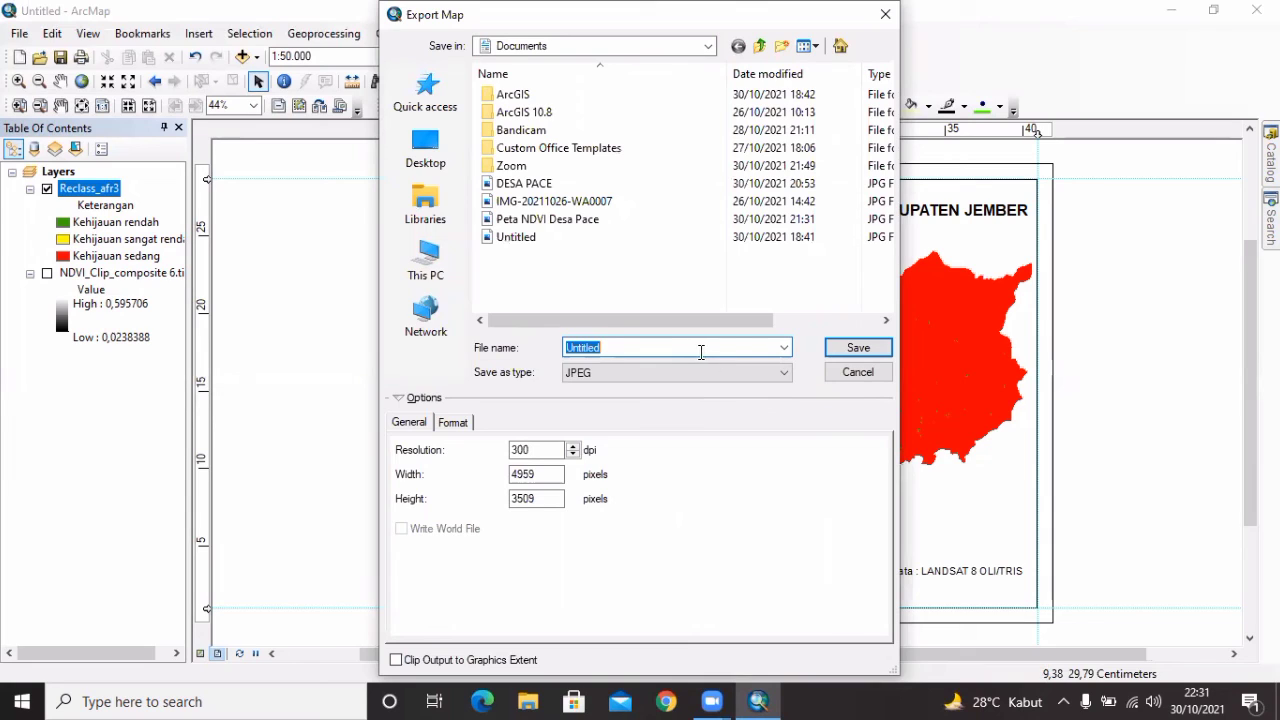
type("PET")
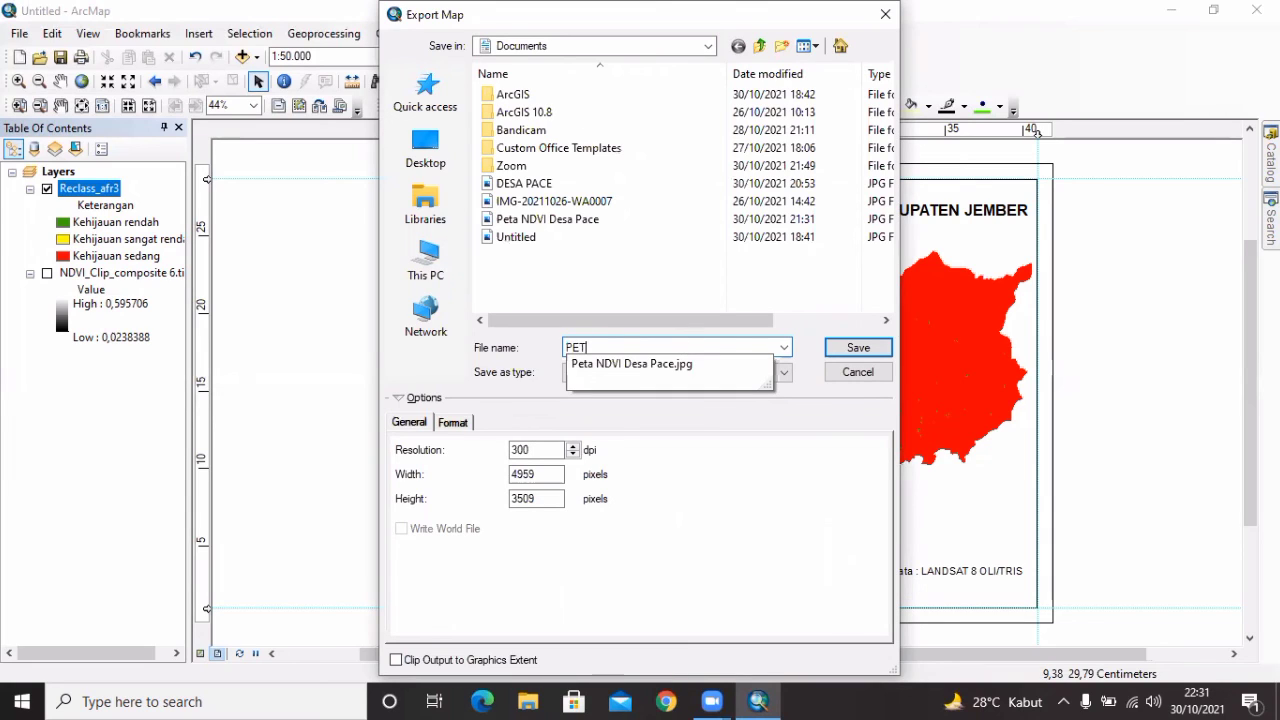
type("A NDVI DESA MUL")
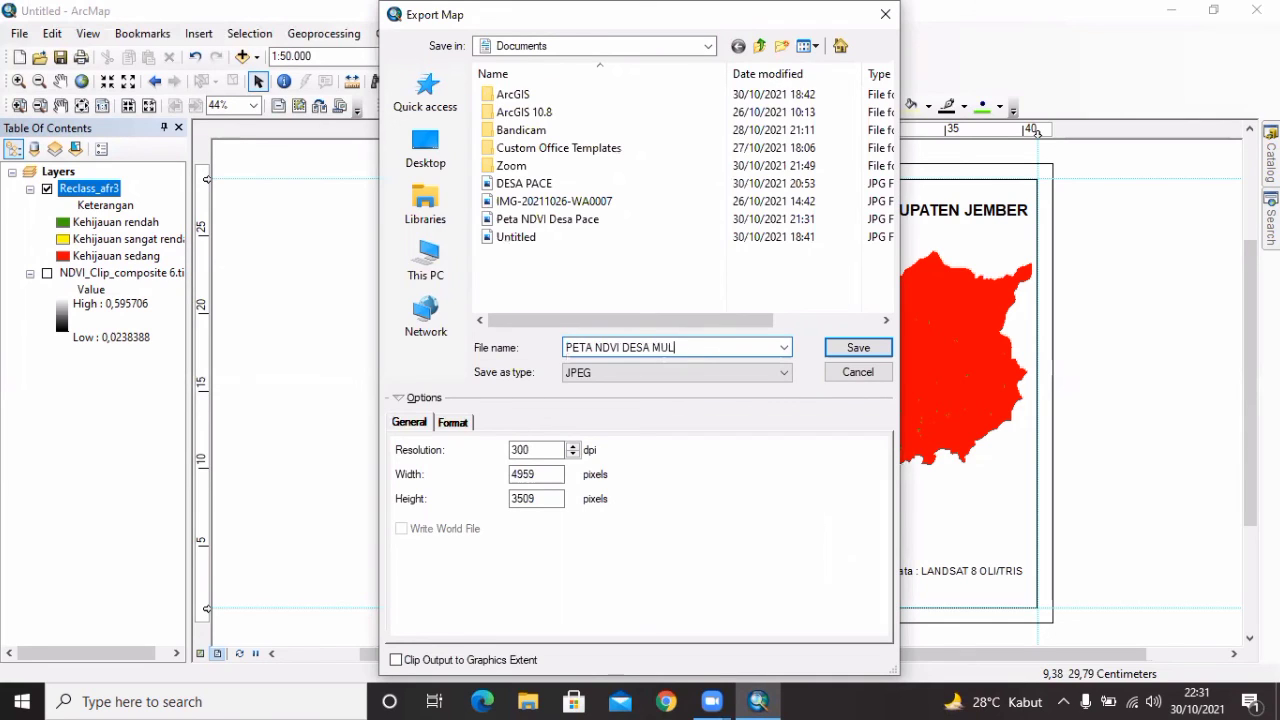
type("YOREJO")
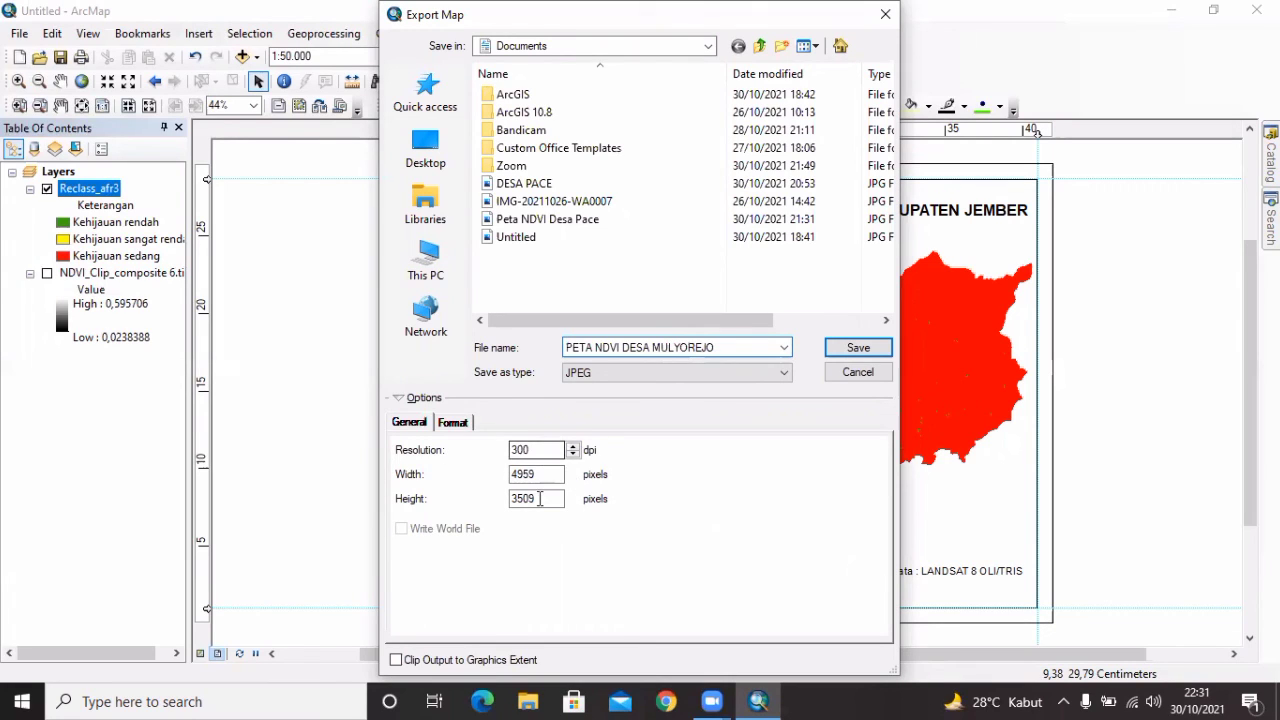
left_click(720, 372)
left_click(683, 463)
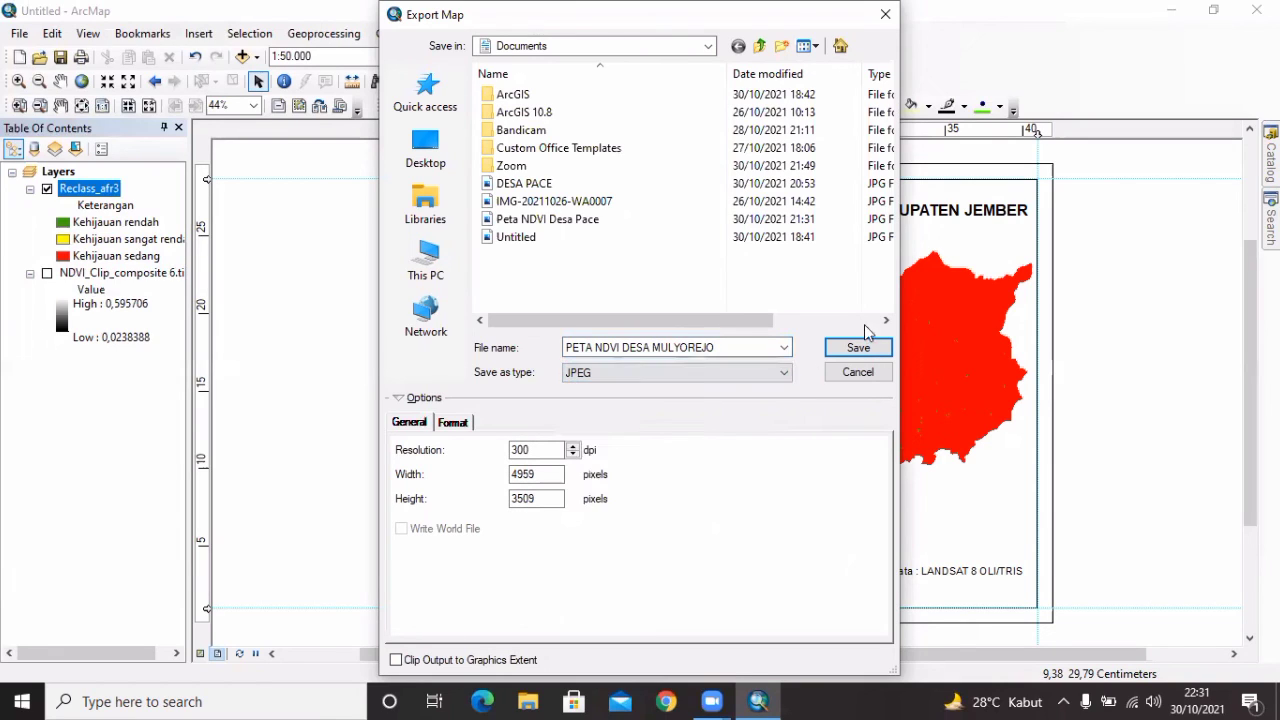
left_click(863, 350)
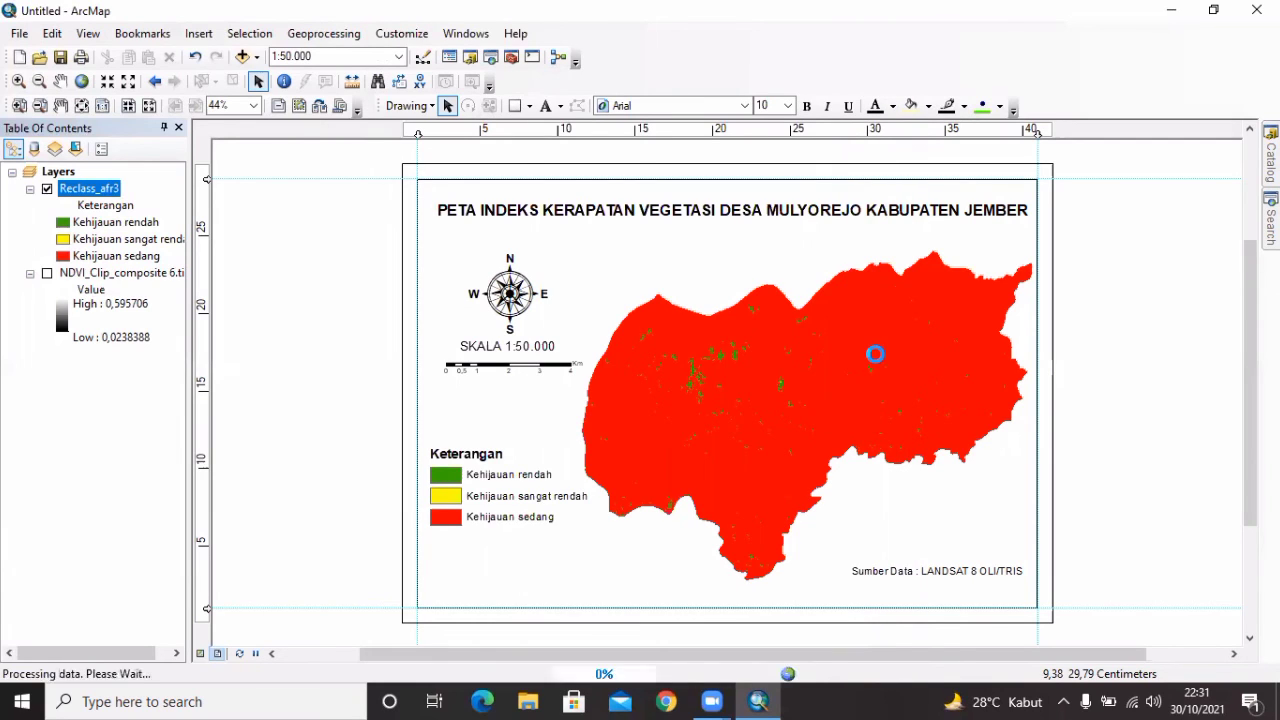
- Switch to File Explorer and open the exported PETA NDVI DESA MULYOREJO image from the recent files
left_click(515, 695)
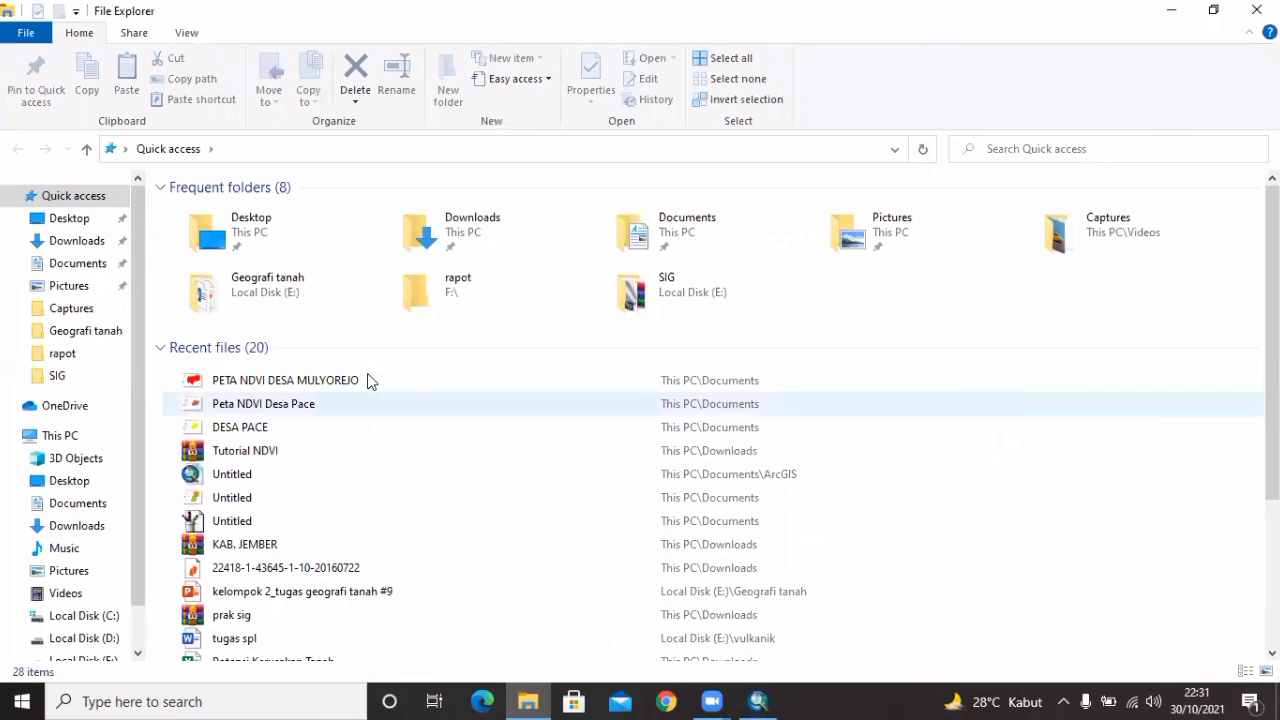
double_click(367, 378)
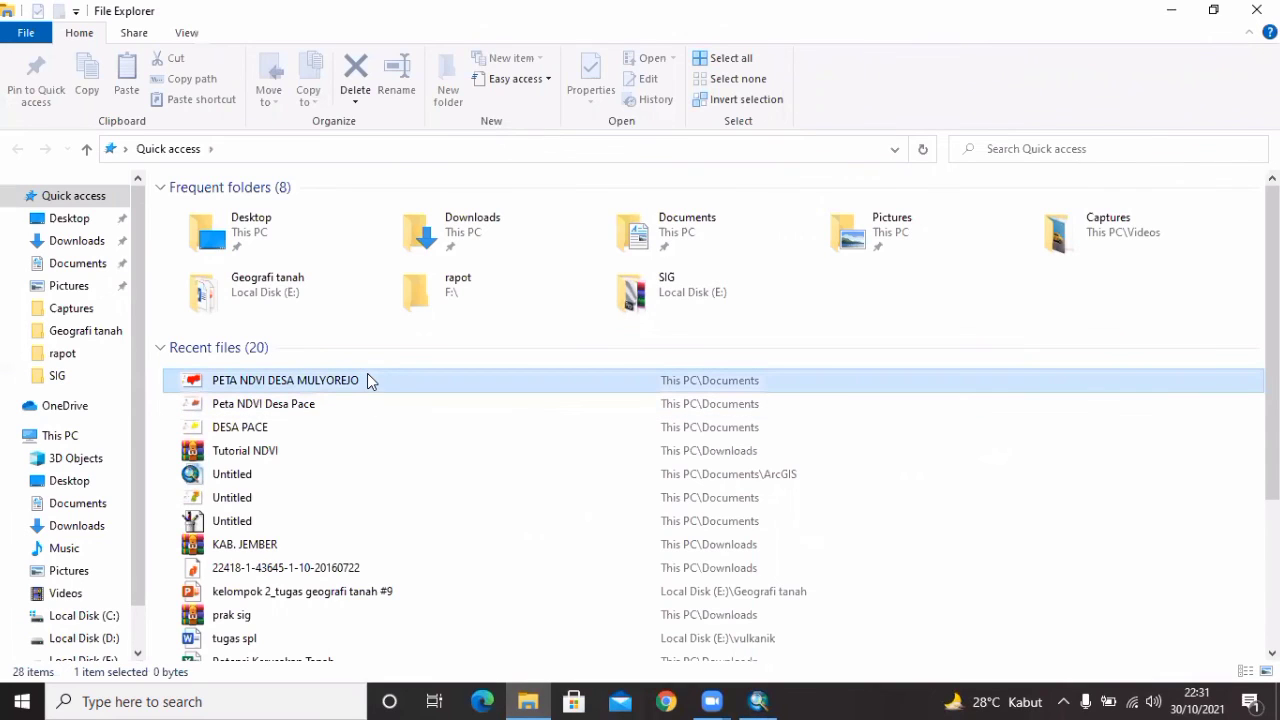